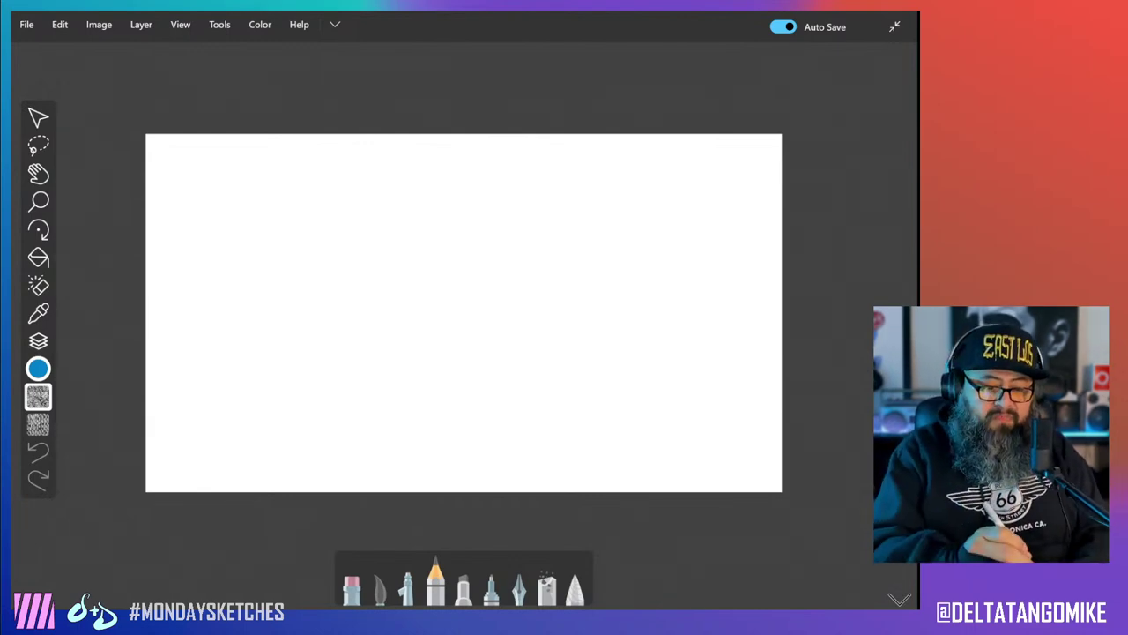
# Create a new document from the A4 print preset (210 x 297mm) at 300 DPI.
pyautogui.click(26, 23)
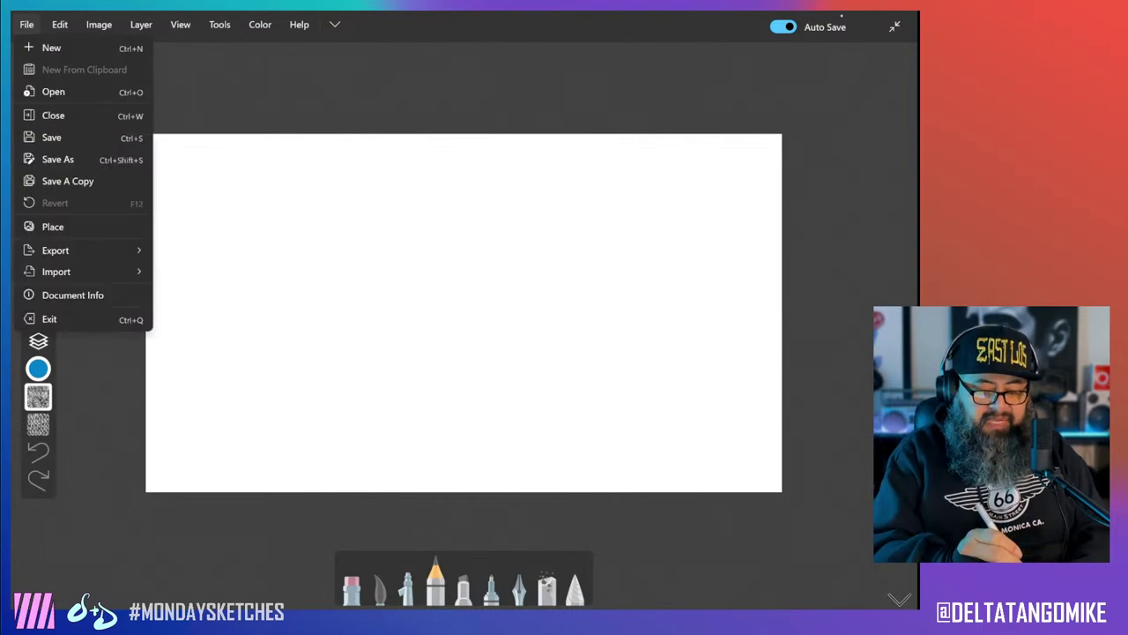
pyautogui.click(51, 48)
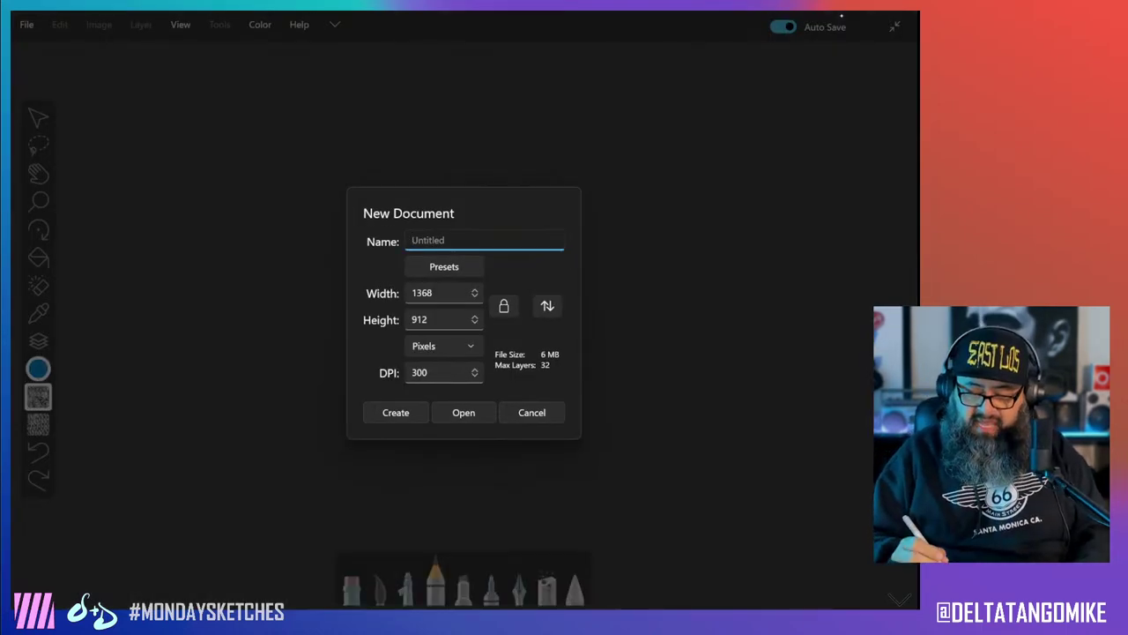
pyautogui.click(444, 267)
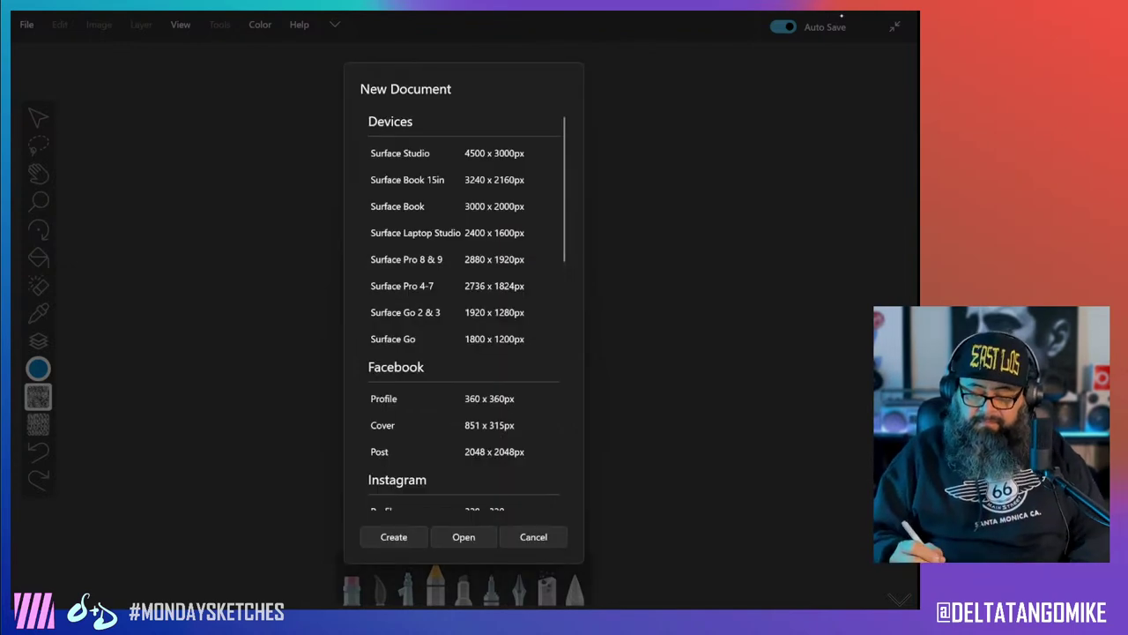
pyautogui.scroll(-5, 455, 353)
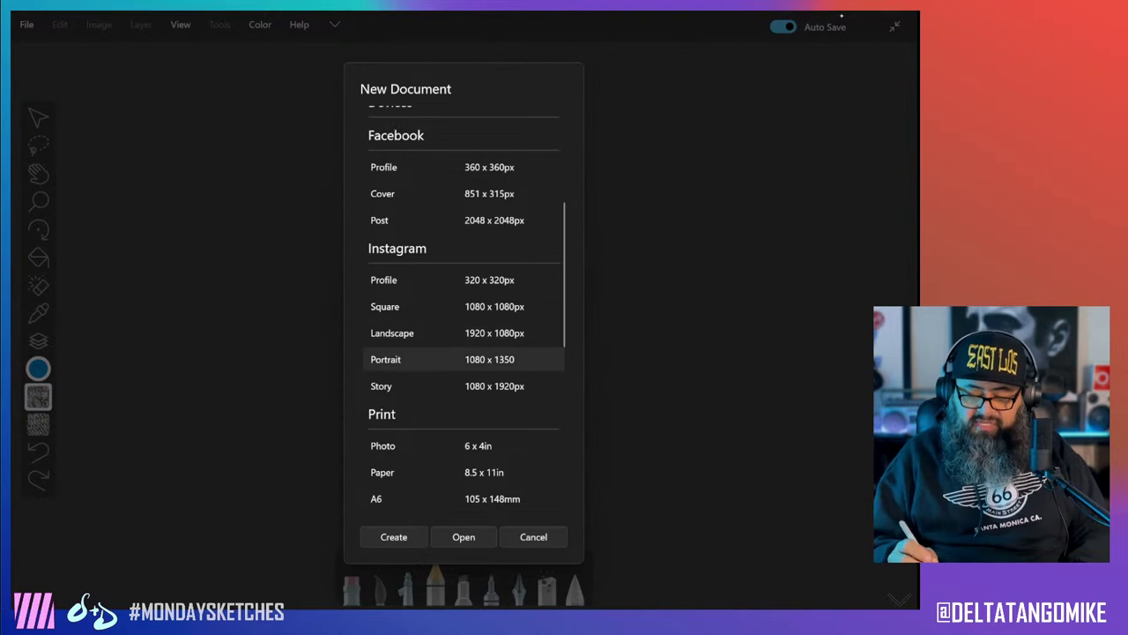
pyautogui.scroll(-3, 459, 385)
pyautogui.scroll(-2, 464, 371)
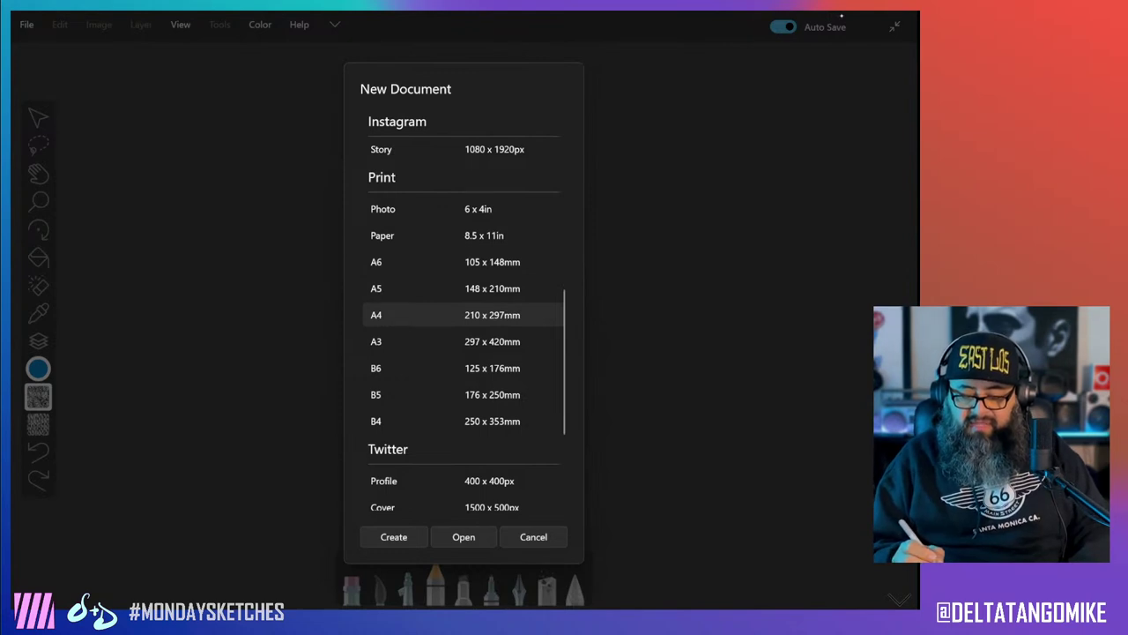
pyautogui.click(459, 315)
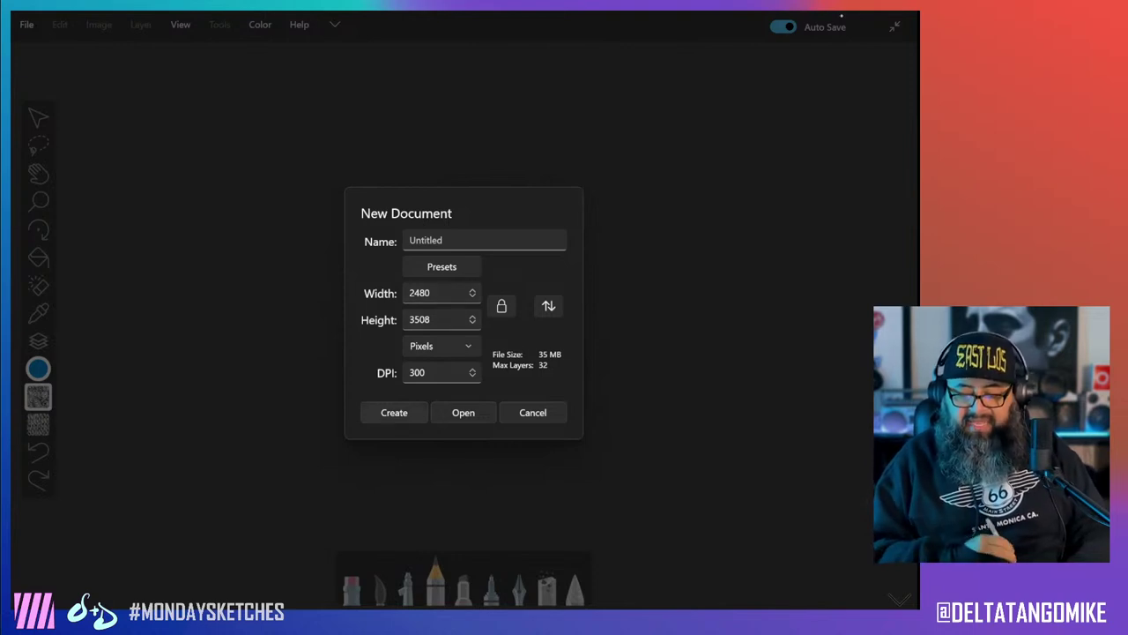
pyautogui.click(394, 413)
# Place the Stylized Owl image from the DTM folder under 2023, DTM VERSUS, Art Challenge, and commit it slightly above the page centre.
pyautogui.scroll(-5, 423, 304)
pyautogui.scroll(5, 406, 304)
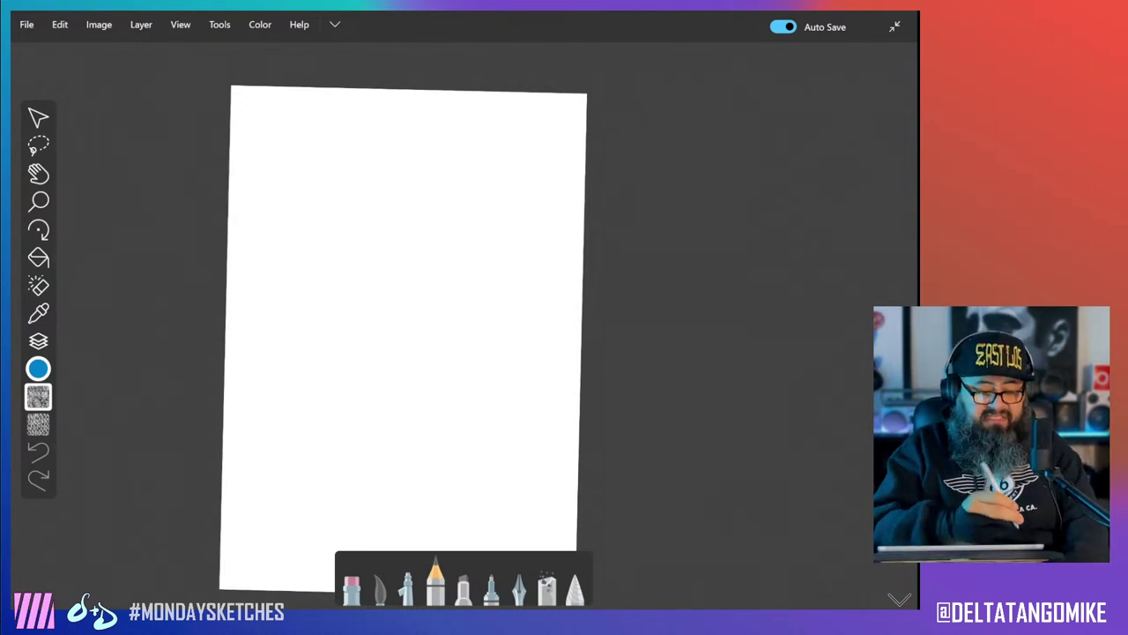
pyautogui.click(27, 25)
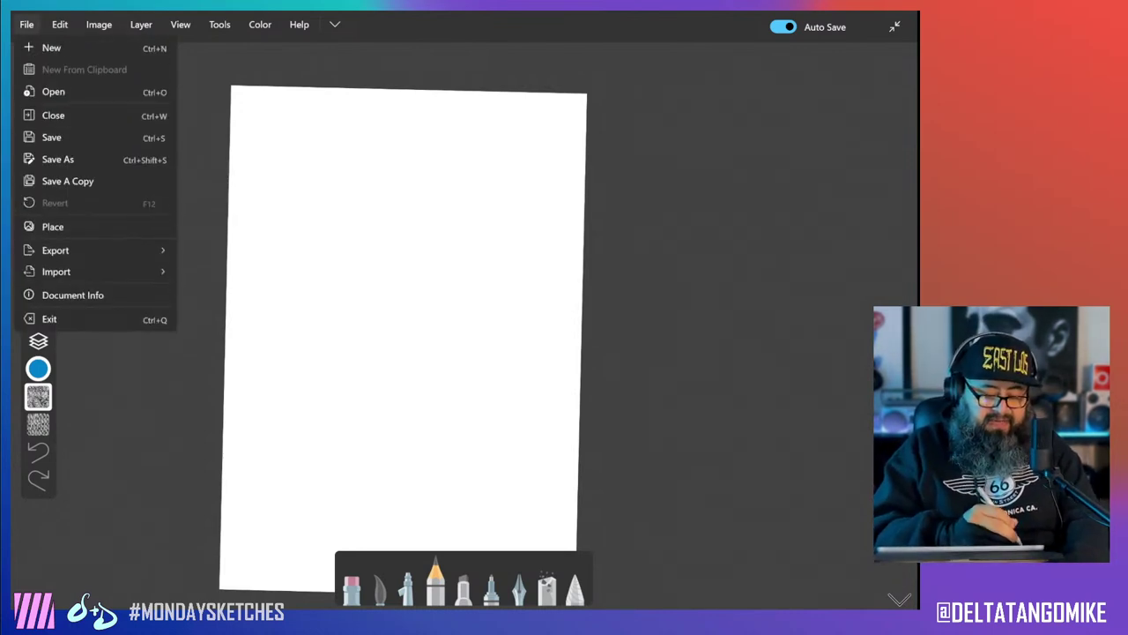
pyautogui.click(53, 227)
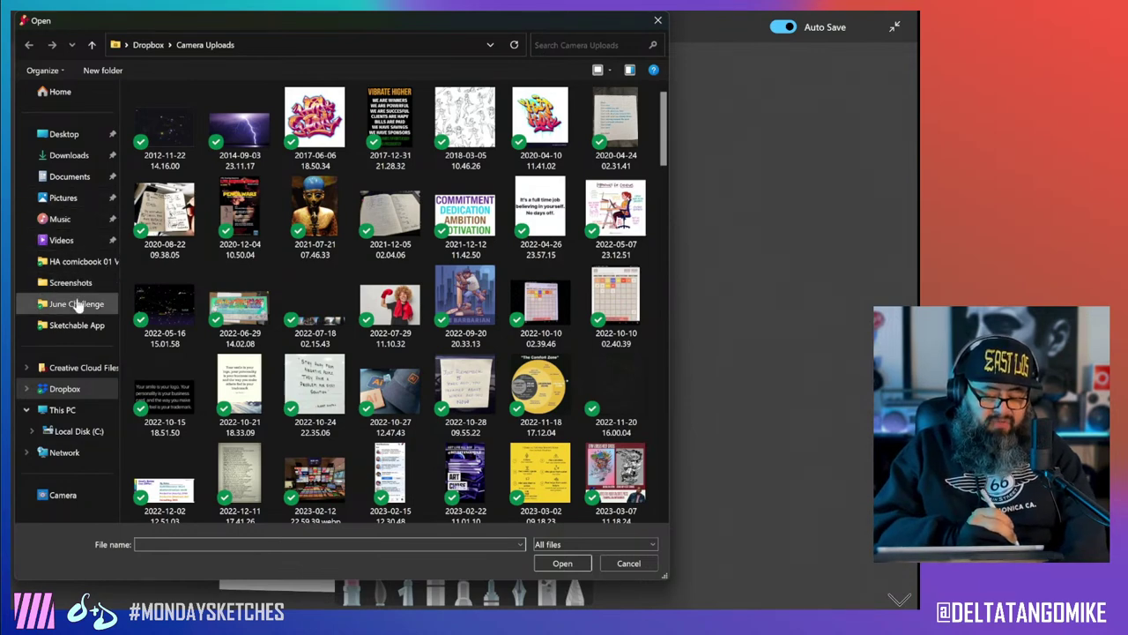
pyautogui.click(74, 305)
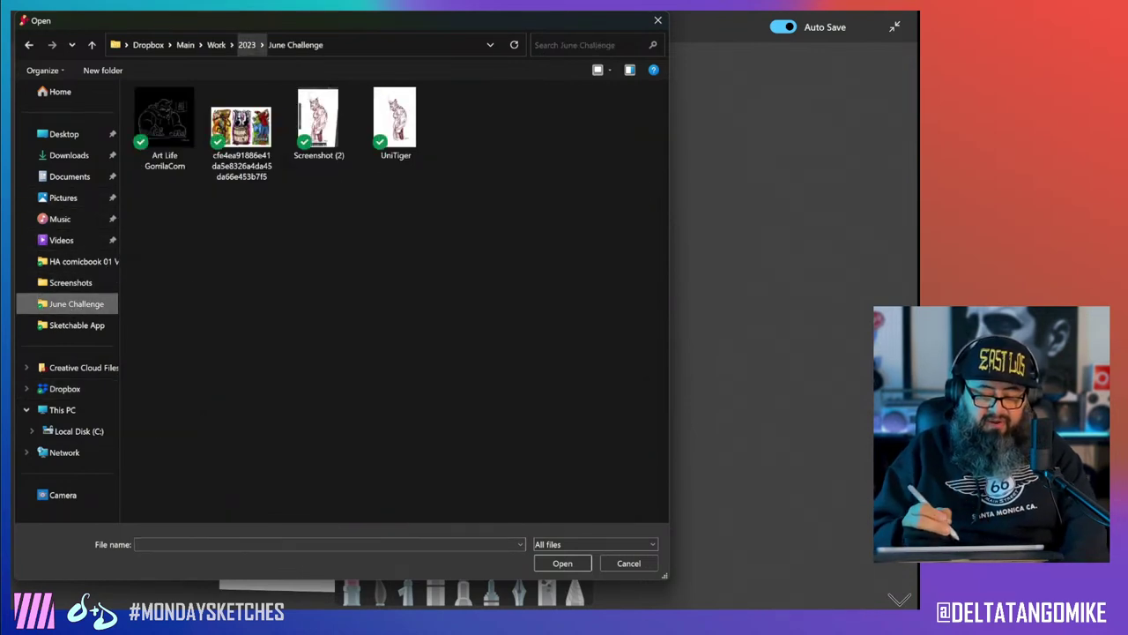
pyautogui.click(247, 44)
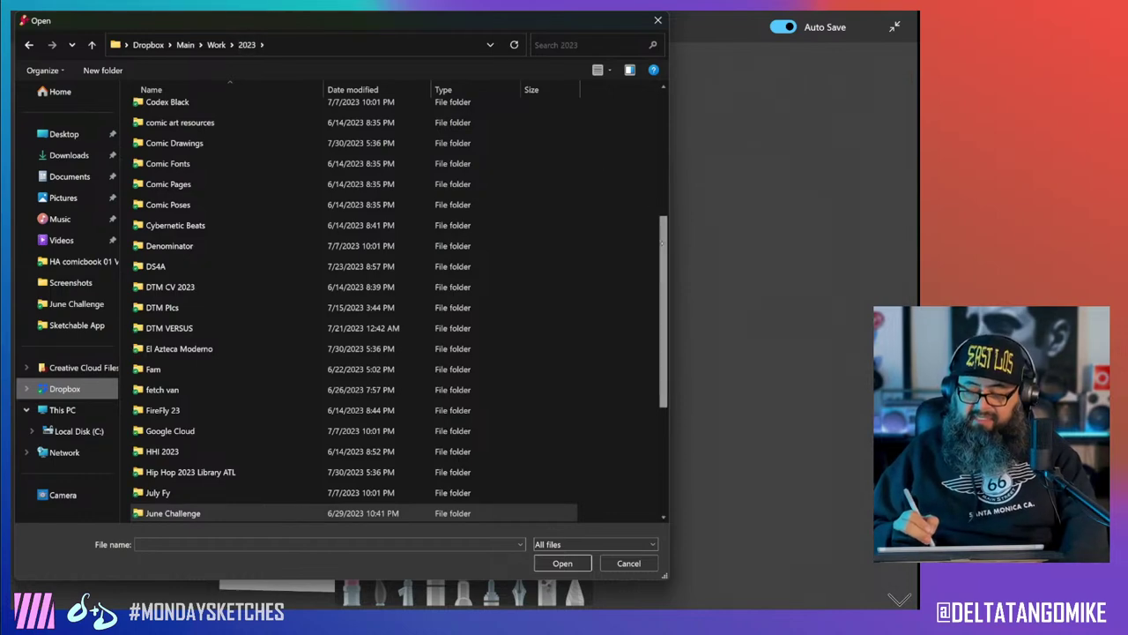
pyautogui.moveTo(655, 239); pyautogui.dragTo(648, 307)
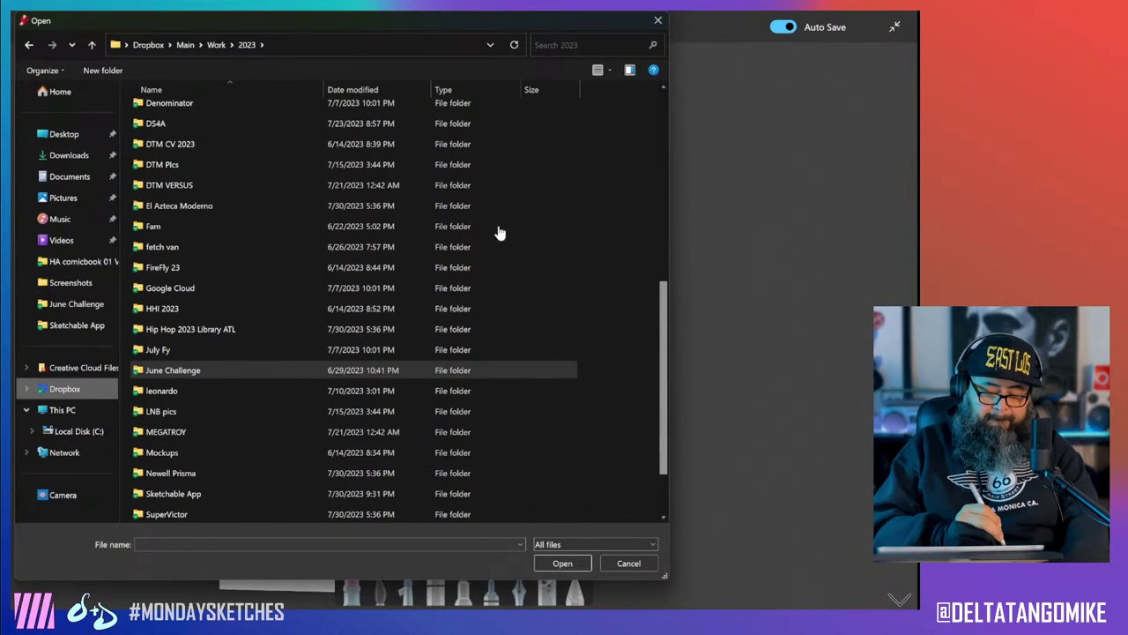
pyautogui.doubleClick(171, 184)
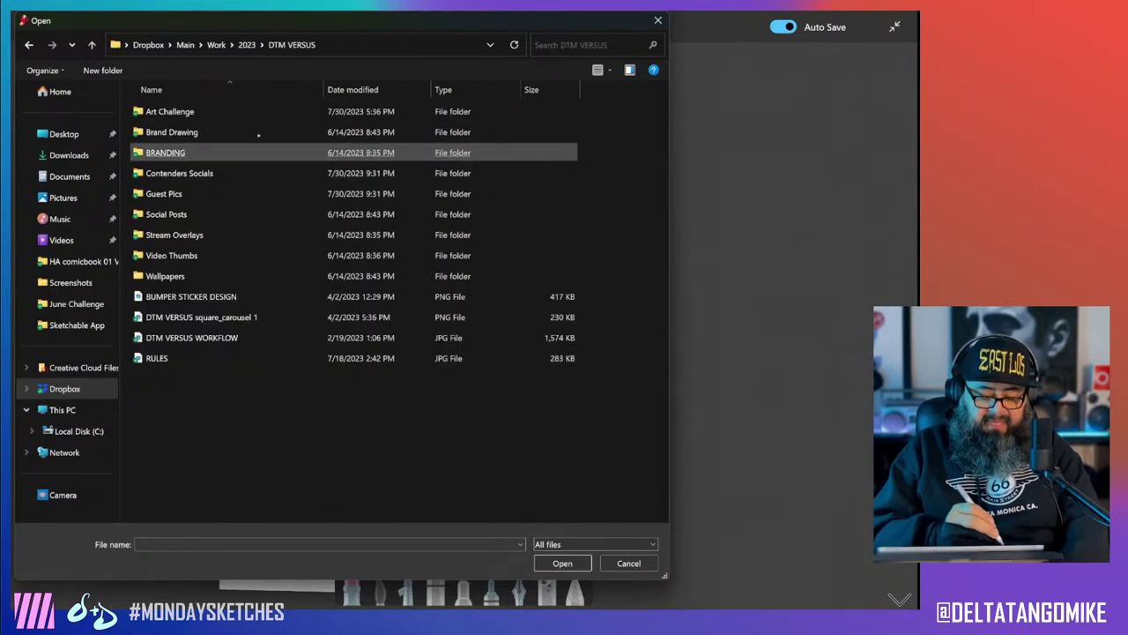
pyautogui.doubleClick(176, 116)
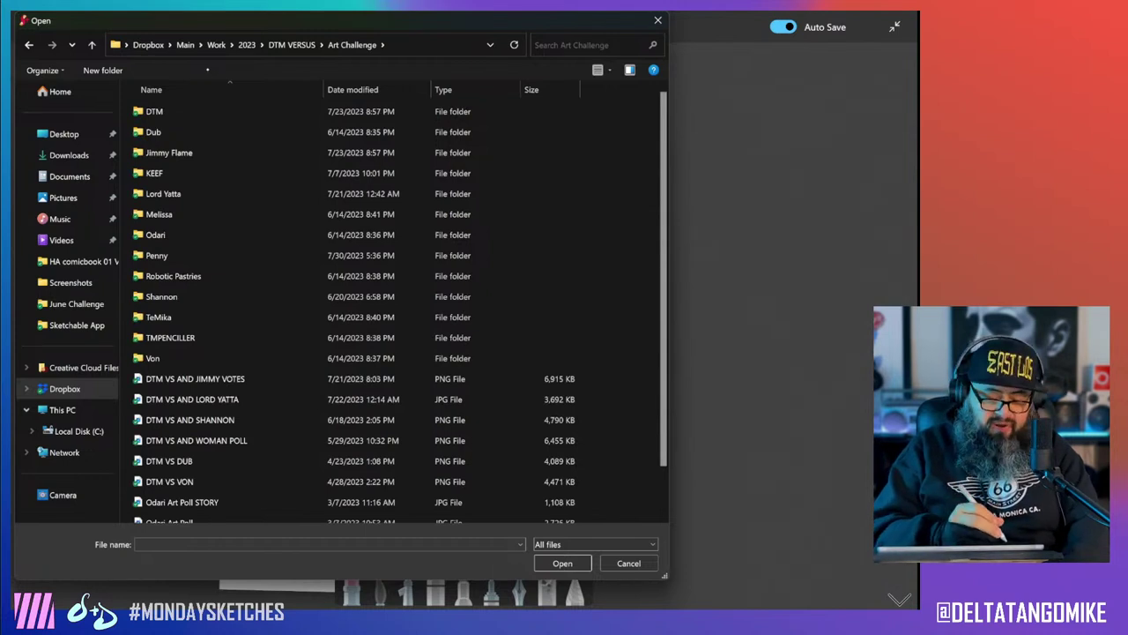
pyautogui.doubleClick(198, 113)
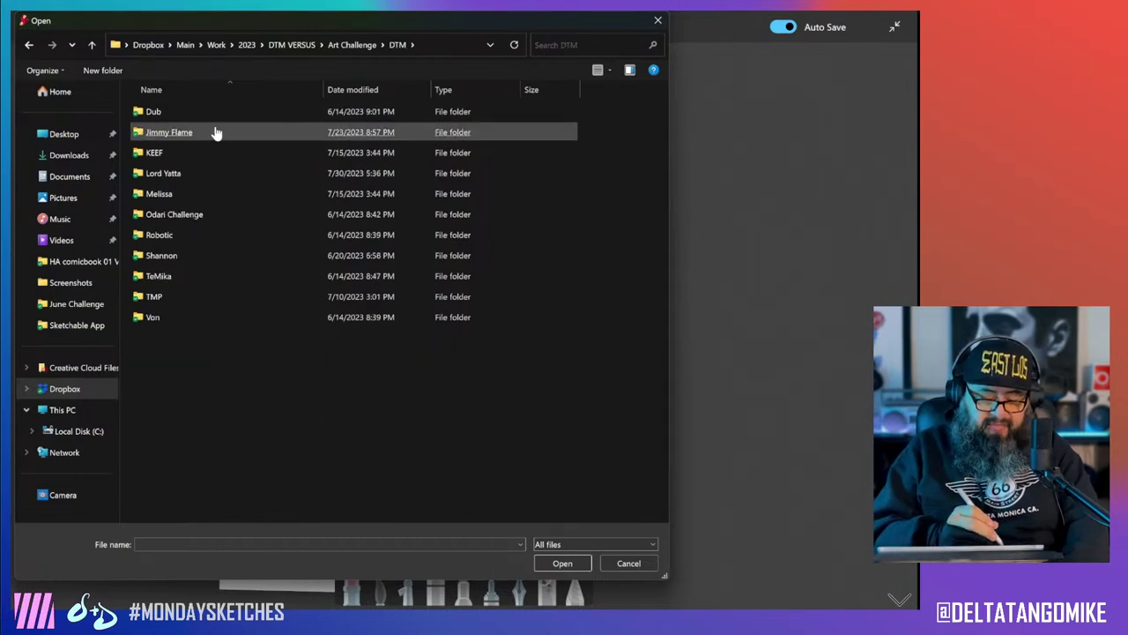
pyautogui.doubleClick(194, 179)
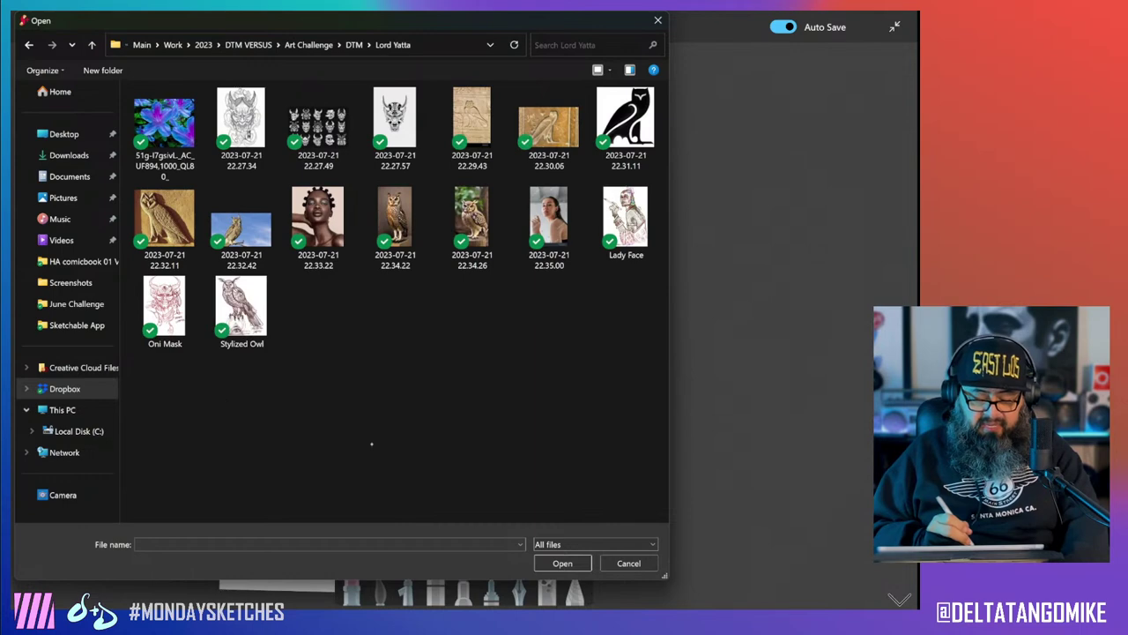
pyautogui.doubleClick(241, 306)
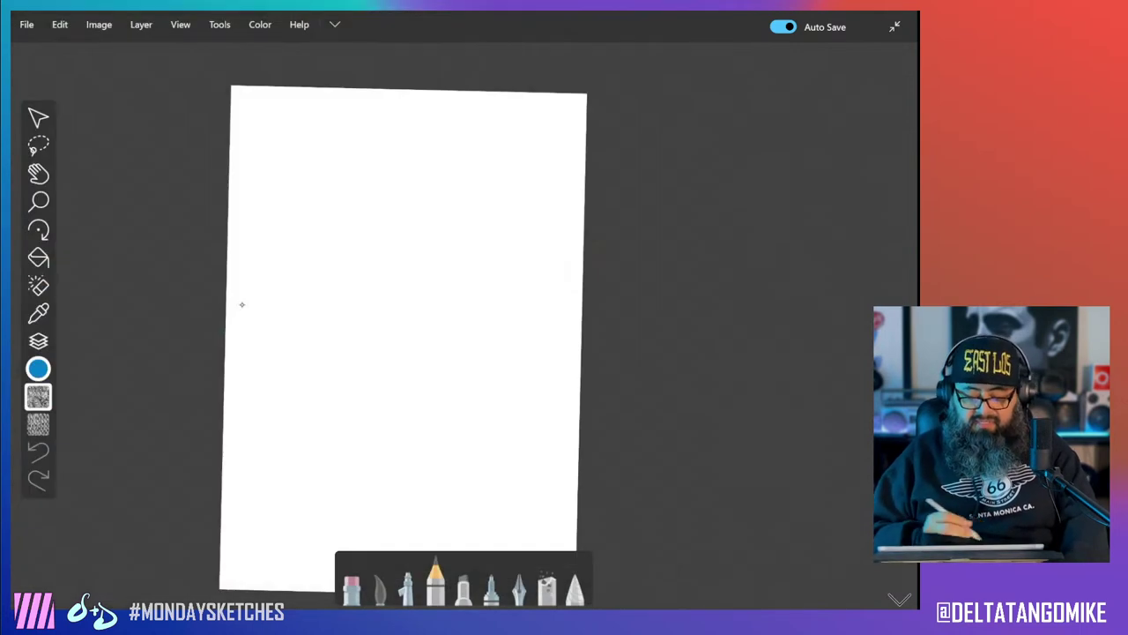
pyautogui.moveTo(404, 342); pyautogui.dragTo(432, 285)
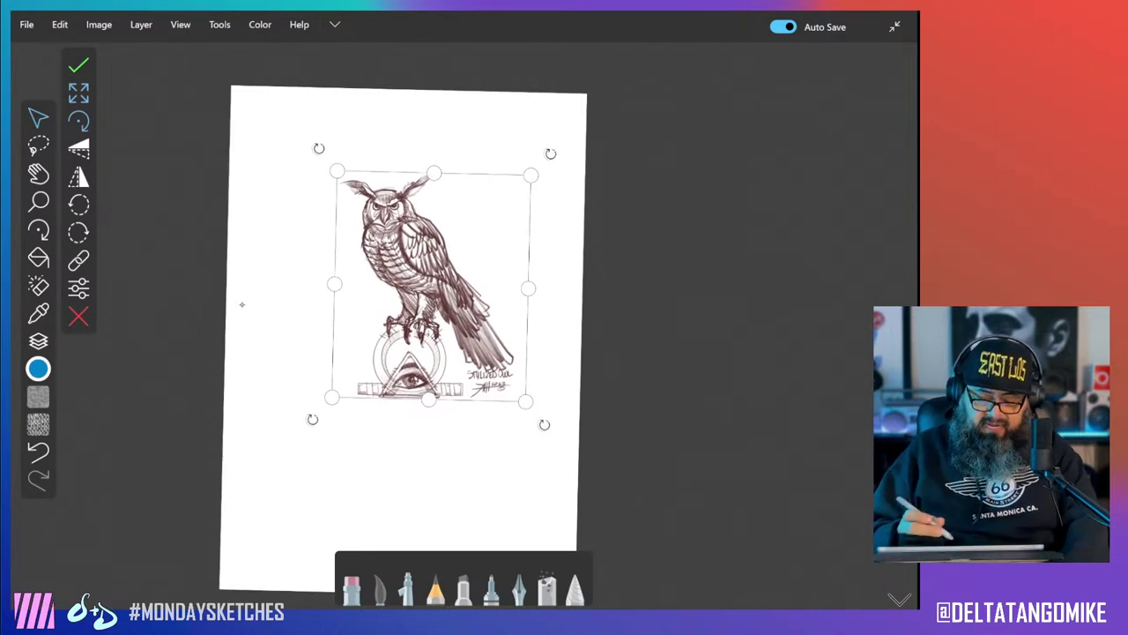
pyautogui.click(78, 66)
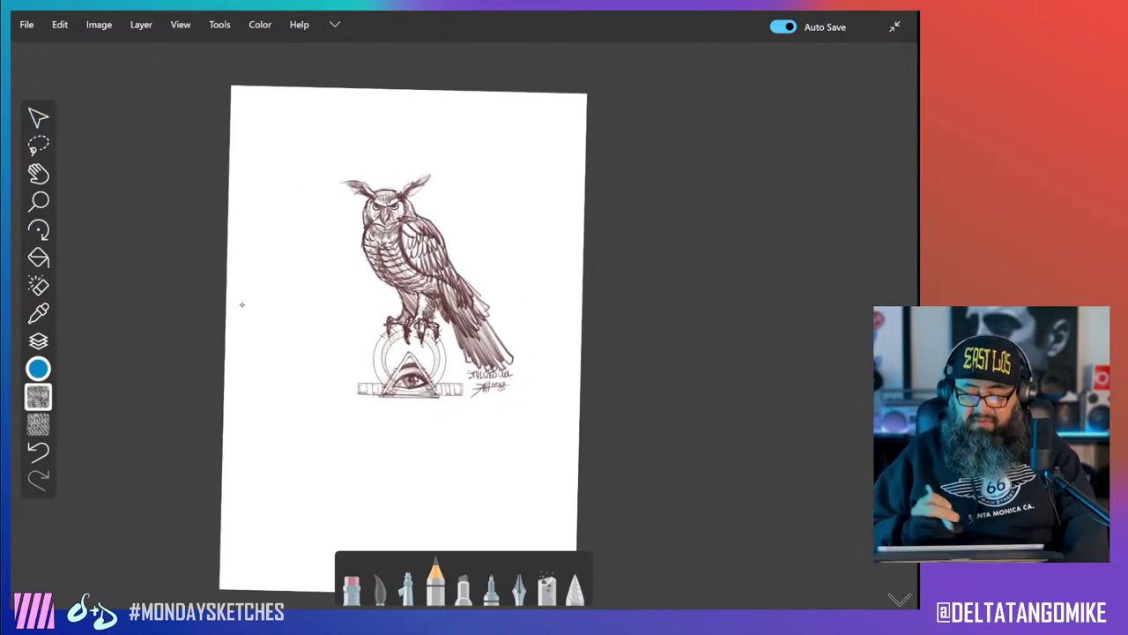
# Put the owl sketch beneath the empty layer at about a quarter opacity, and make the empty layer active for drawing.
pyautogui.moveTo(566, 252); pyautogui.dragTo(592, 222)
pyautogui.scroll(-5, 521, 352)
pyautogui.scroll(6, 529, 335)
pyautogui.scroll(2, 467, 351)
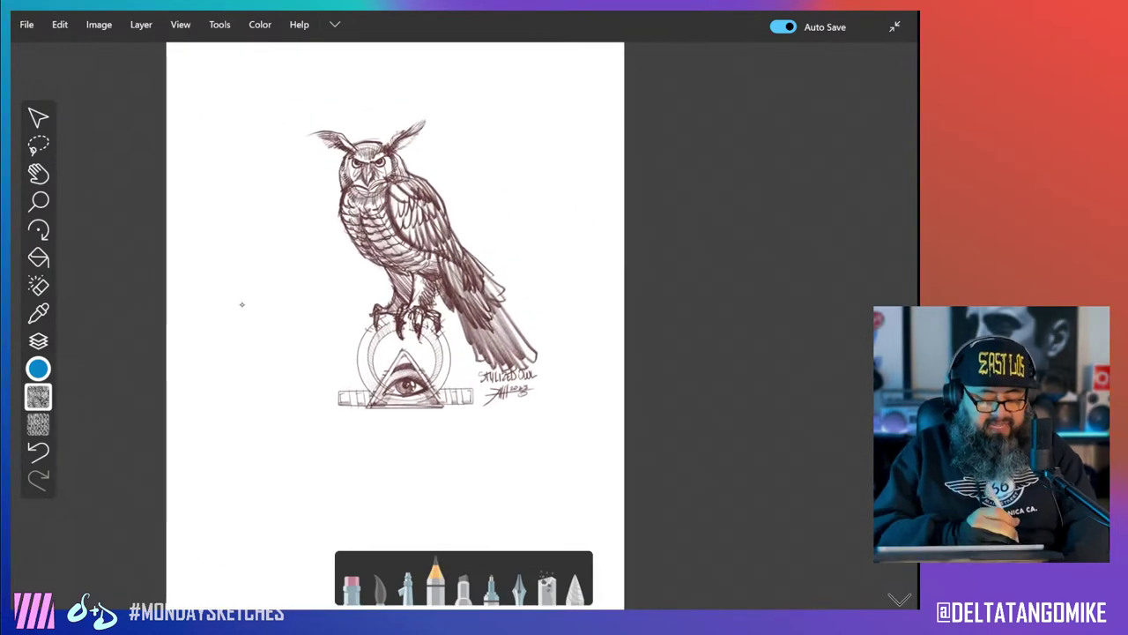
pyautogui.press('F7')
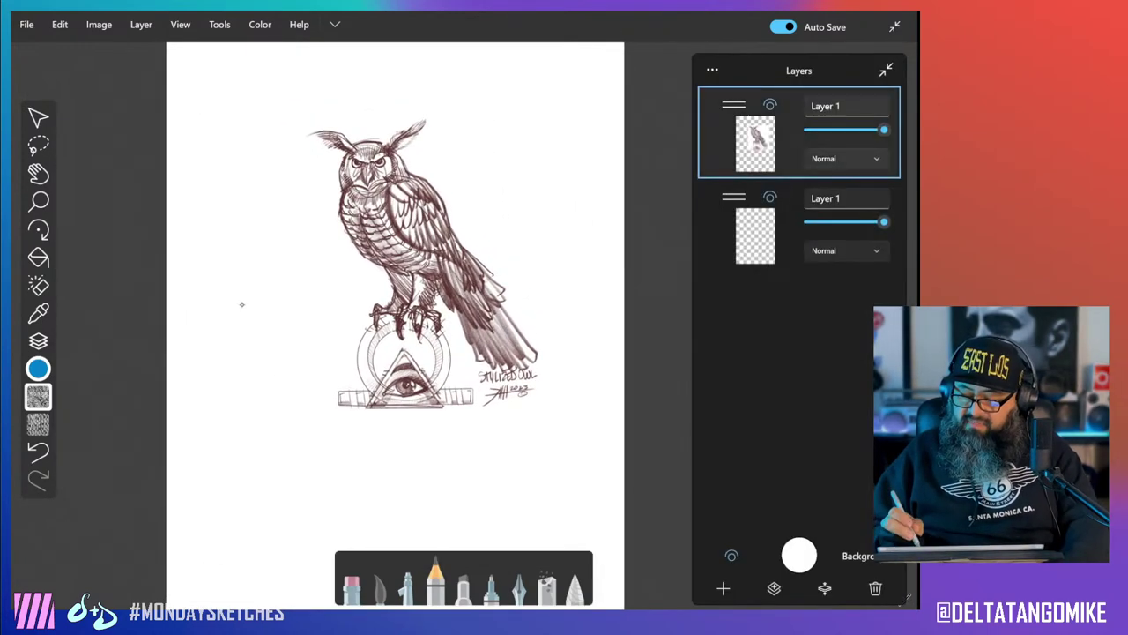
pyautogui.moveTo(733, 104); pyautogui.dragTo(734, 196)
pyautogui.moveTo(885, 221)
pyautogui.mouseDown()
pyautogui.moveTo(818, 221)
pyautogui.moveTo(828, 221)
pyautogui.mouseUp()
pyautogui.click(755, 141)
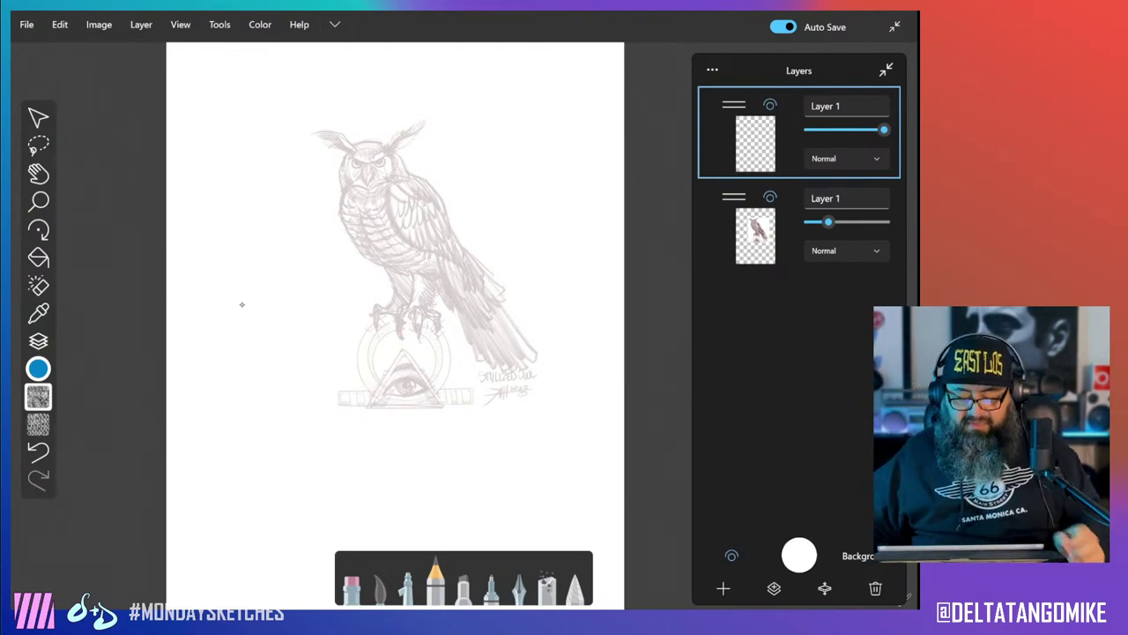
# Float the pencil settings and enlarge the stroke size, testing it with a zigzag beside the owl and undoing the test stroke.
pyautogui.scroll(5, 242, 304)
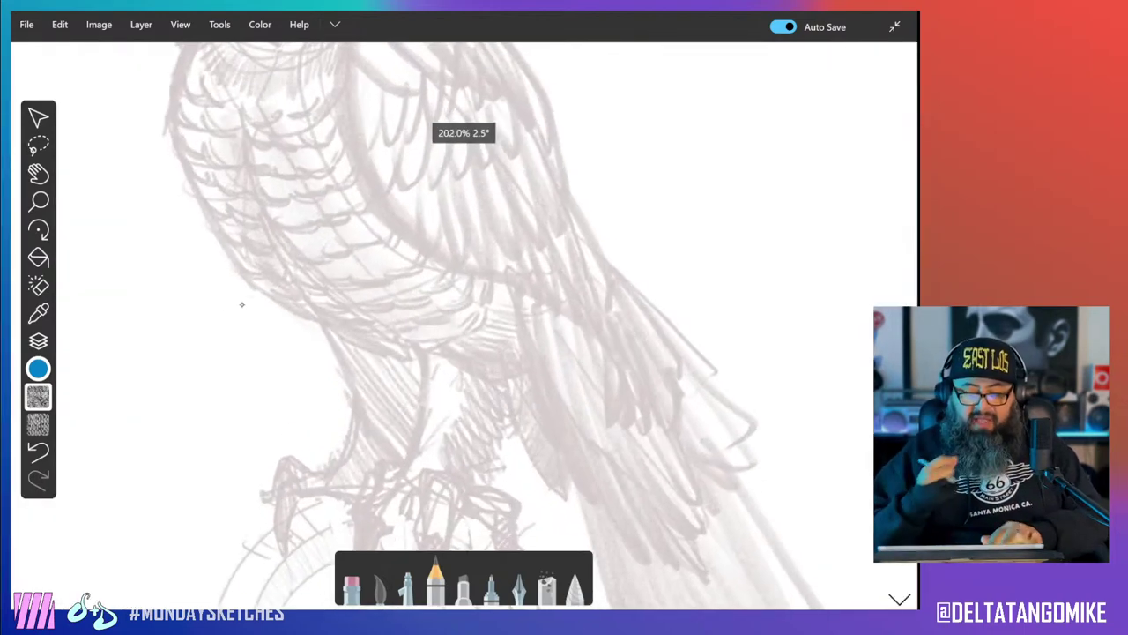
pyautogui.scroll(-5, 242, 304)
pyautogui.scroll(2, 241, 304)
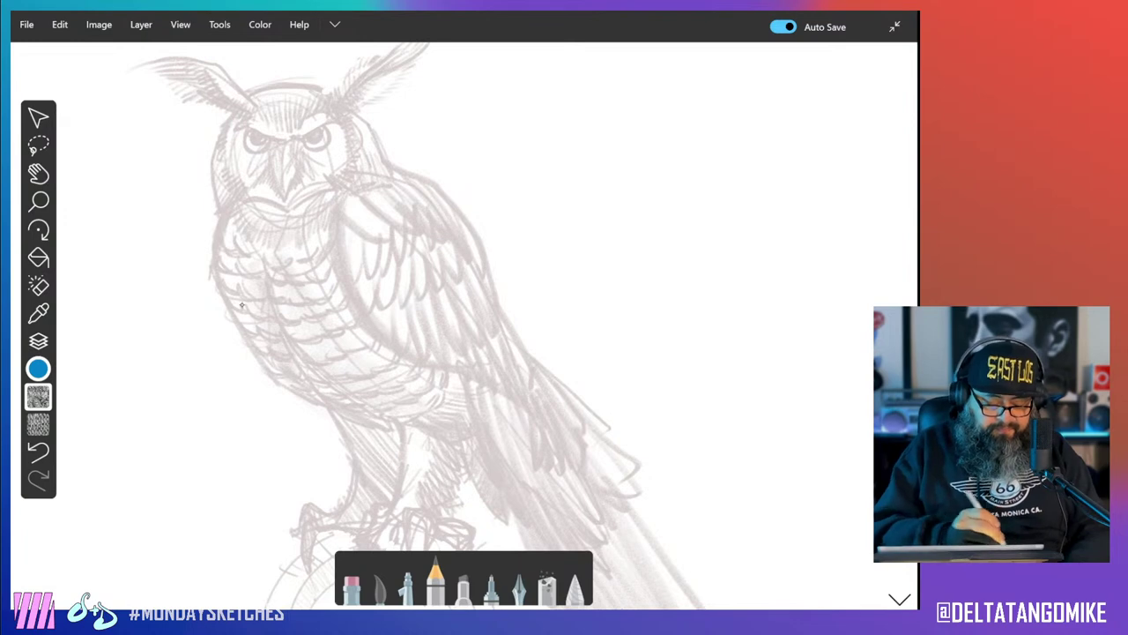
pyautogui.click(435, 582)
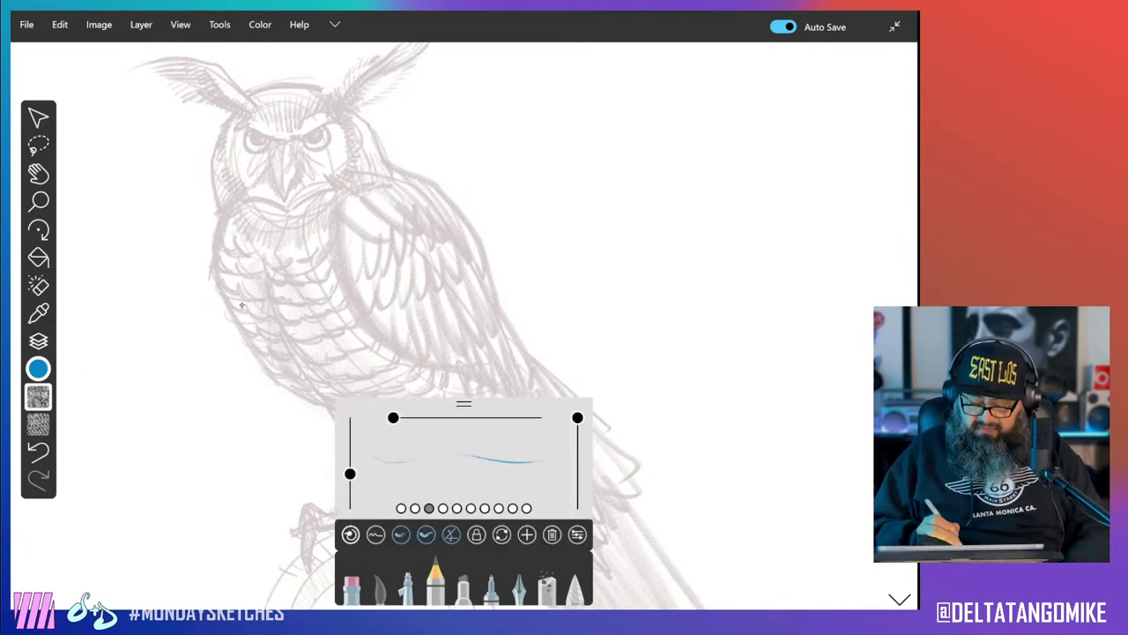
pyautogui.moveTo(463, 403)
pyautogui.mouseDown()
pyautogui.moveTo(320, 380)
pyautogui.moveTo(185, 328)
pyautogui.mouseUp()
pyautogui.moveTo(114, 342); pyautogui.dragTo(139, 342)
pyautogui.moveTo(505, 303); pyautogui.dragTo(743, 276)
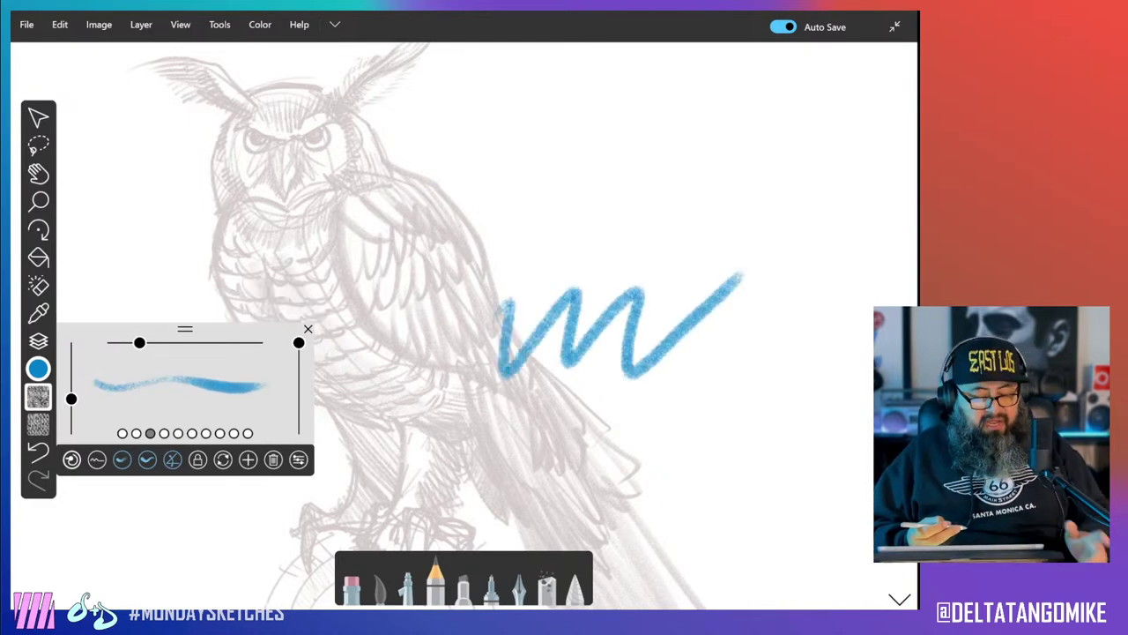
pyautogui.hotkey('ctrl', 'z')
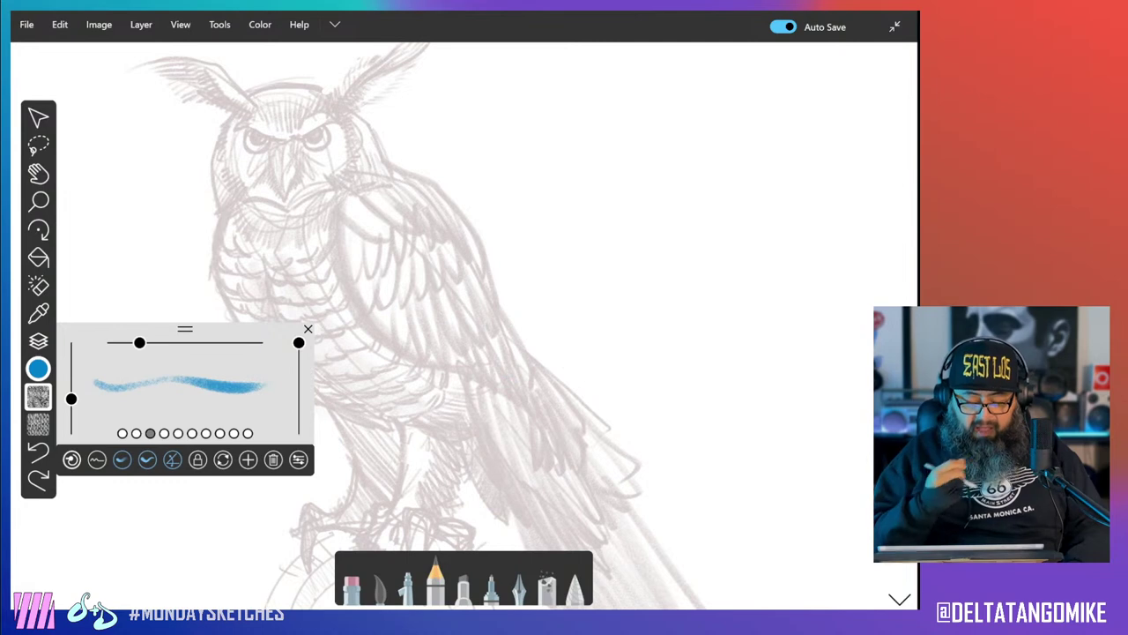
# Reposition the floating pencil settings panel over the canvas and close it.
pyautogui.moveTo(185, 329)
pyautogui.mouseDown()
pyautogui.moveTo(201, 391)
pyautogui.moveTo(151, 405)
pyautogui.mouseUp()
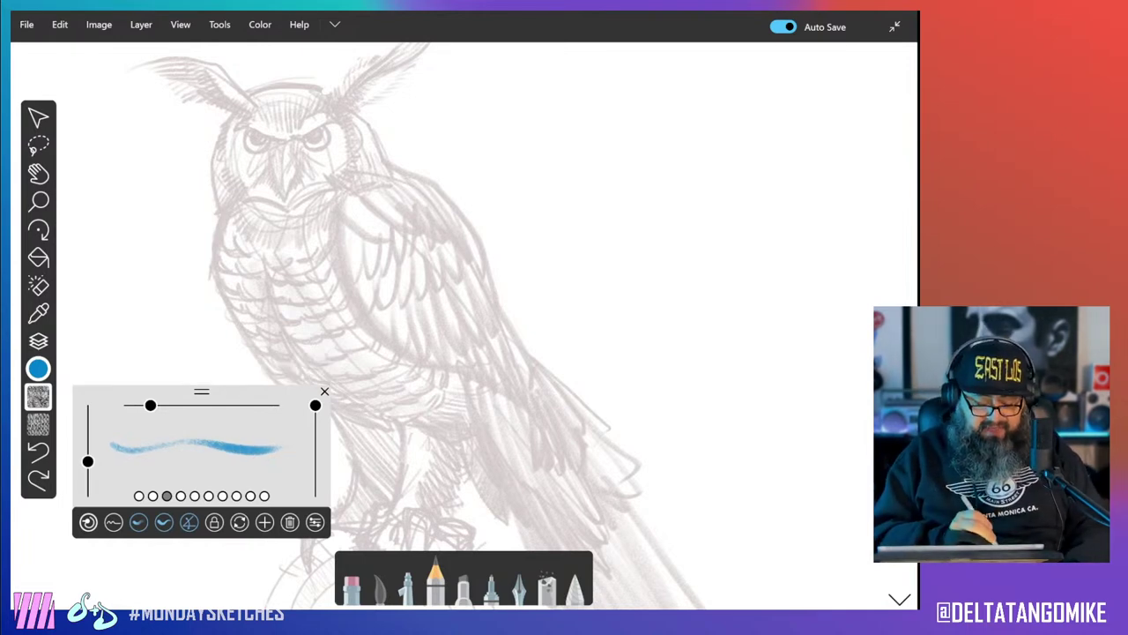
pyautogui.moveTo(202, 390); pyautogui.dragTo(209, 376)
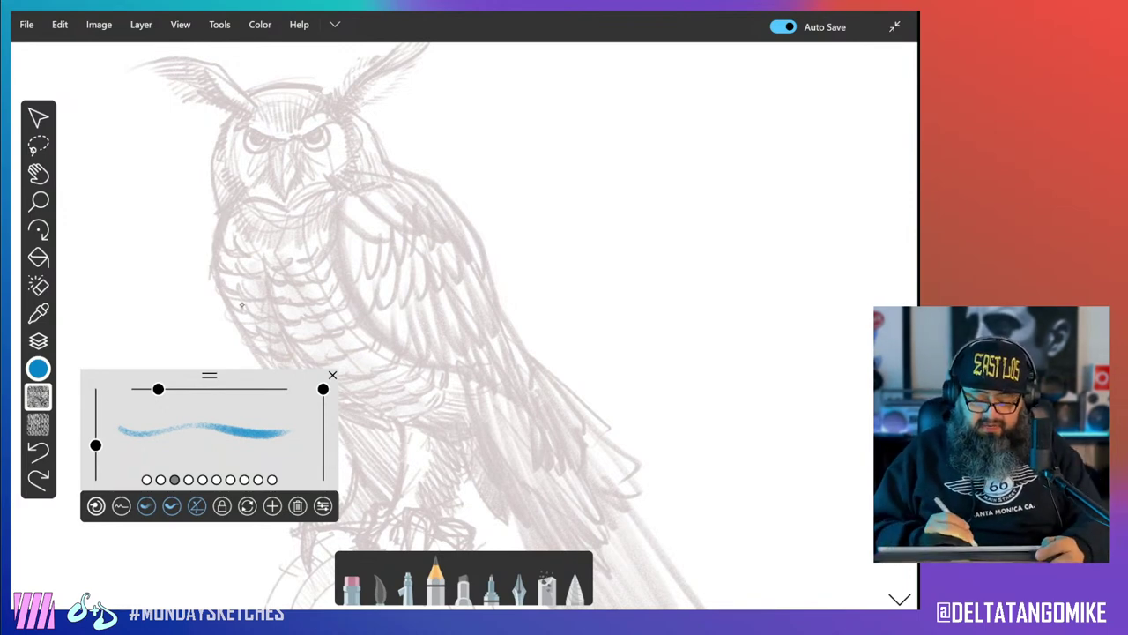
pyautogui.click(334, 375)
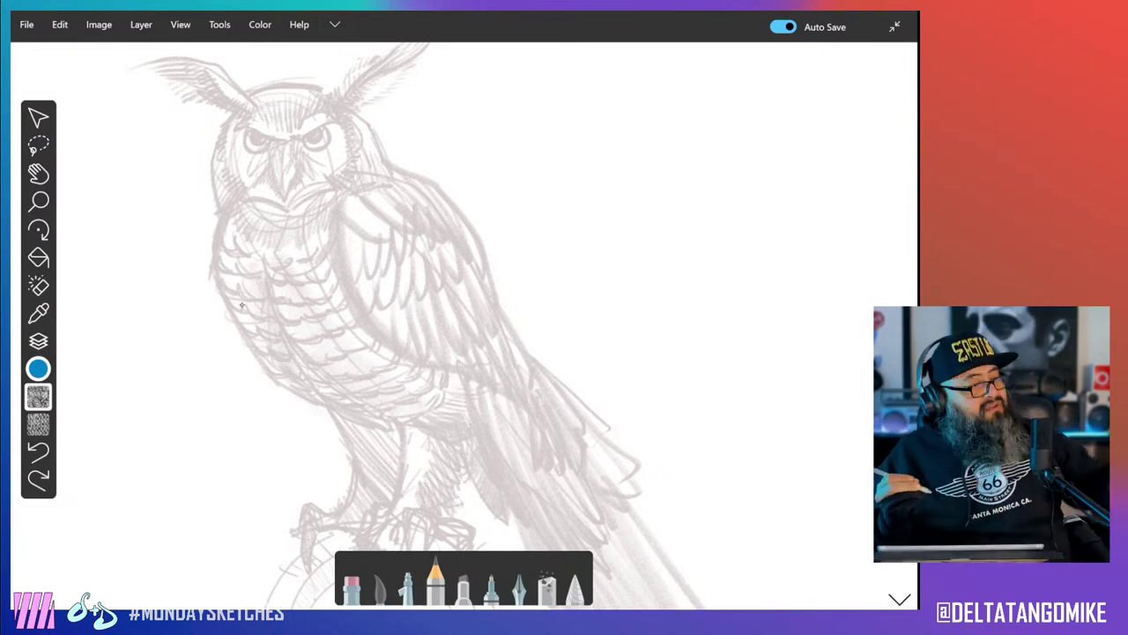
# Place the Stylized Owl by LordYatta image from the Lord Yatta folder directly under Art Challenge.
pyautogui.scroll(-3, 241, 305)
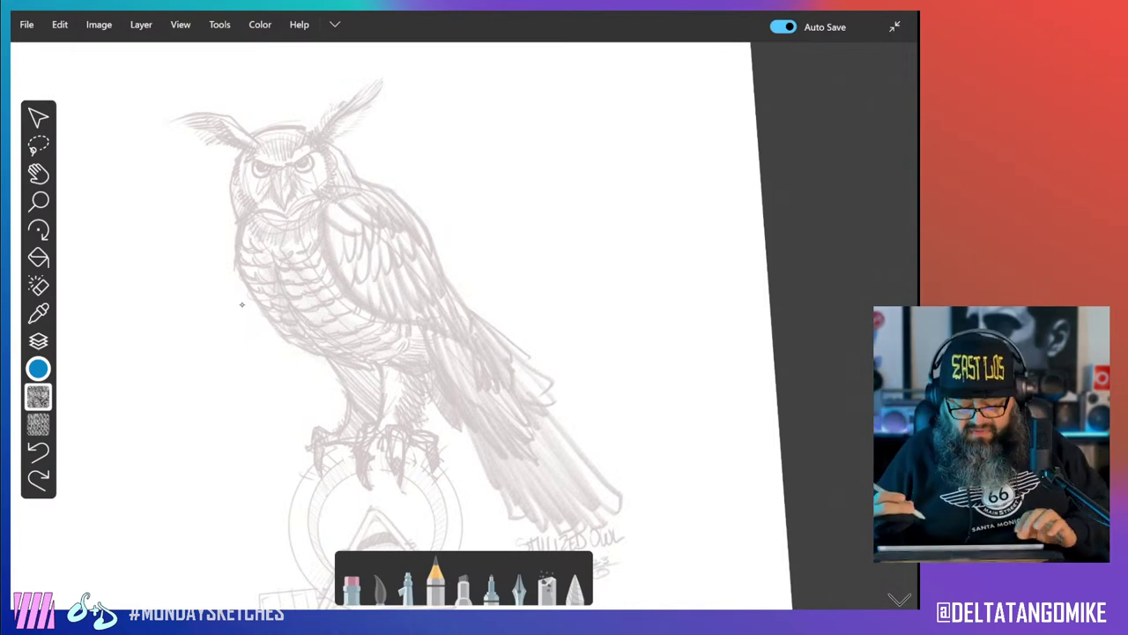
pyautogui.scroll(-4, 241, 305)
pyautogui.scroll(3, 242, 305)
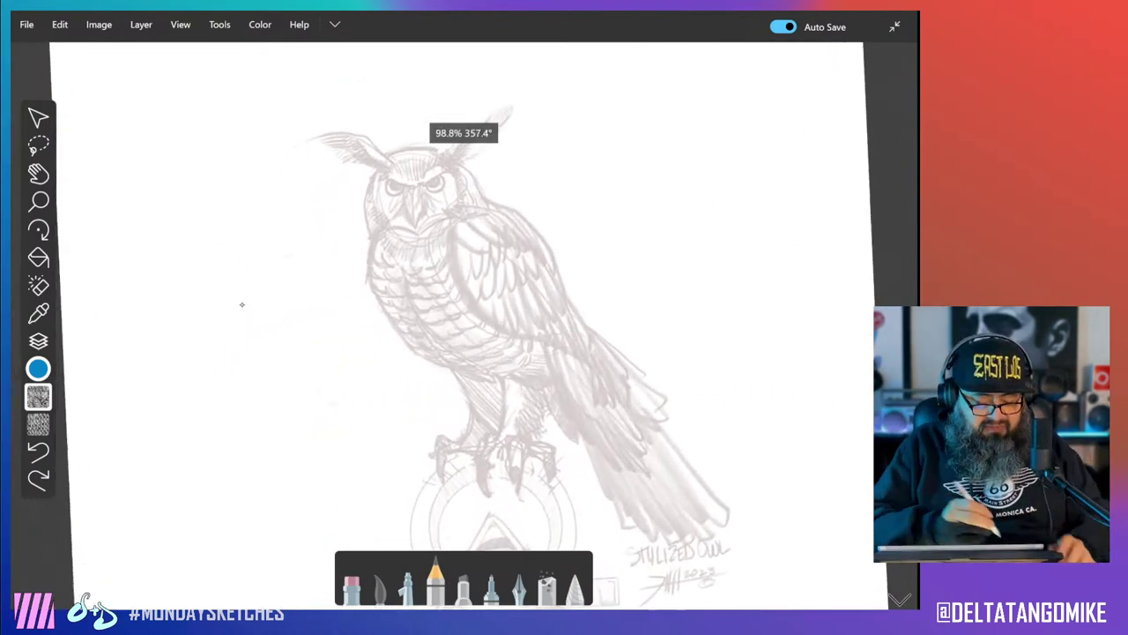
pyautogui.click(26, 25)
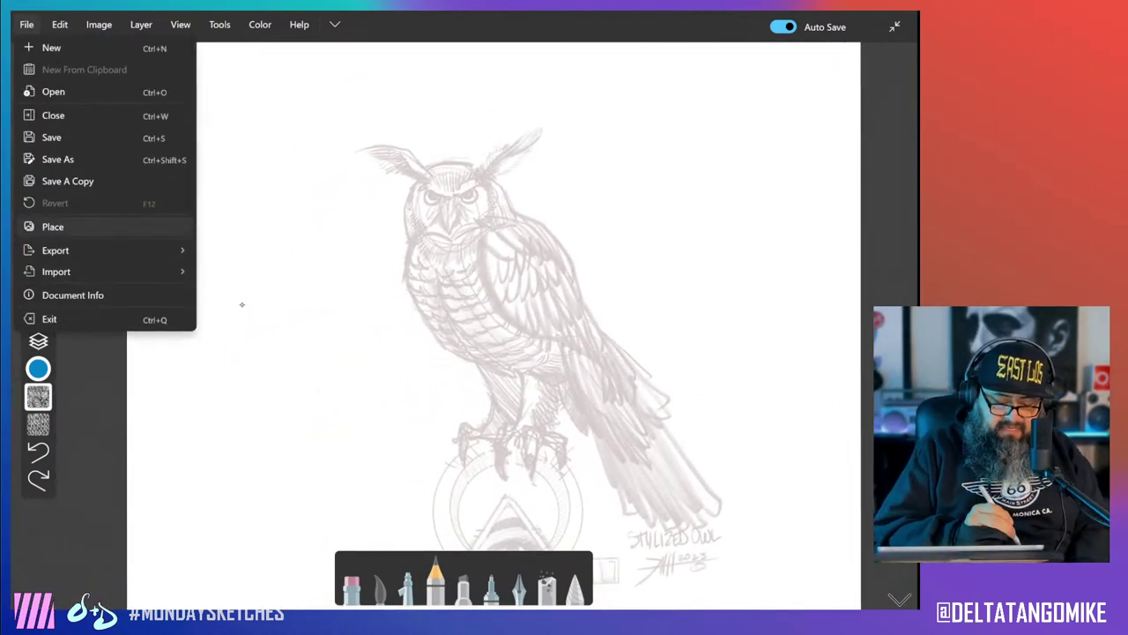
pyautogui.click(52, 227)
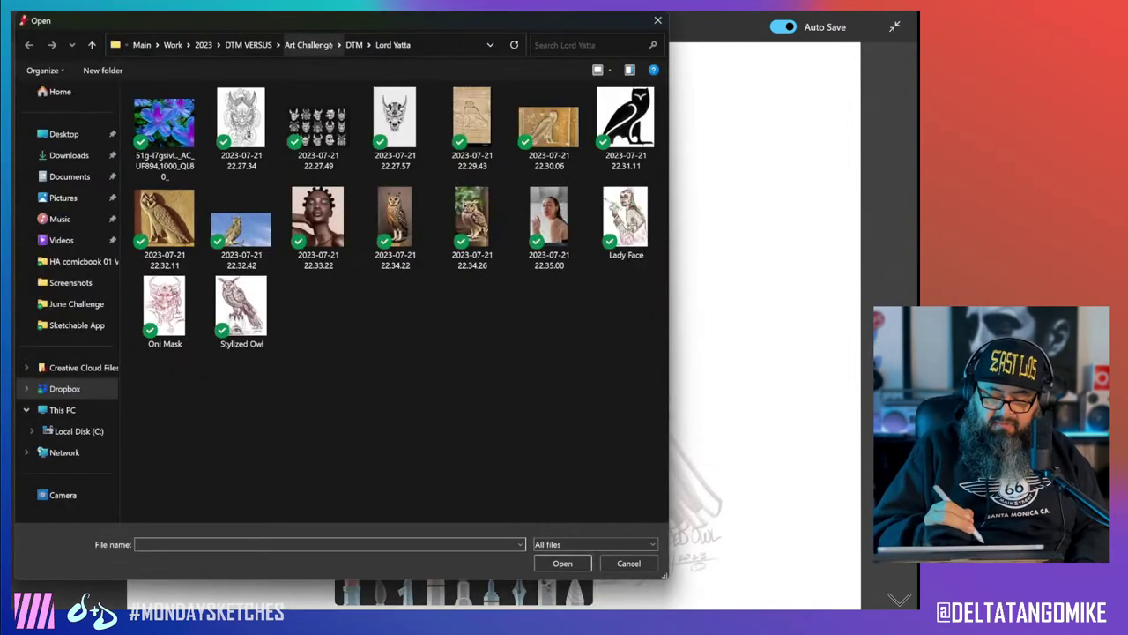
pyautogui.click(308, 44)
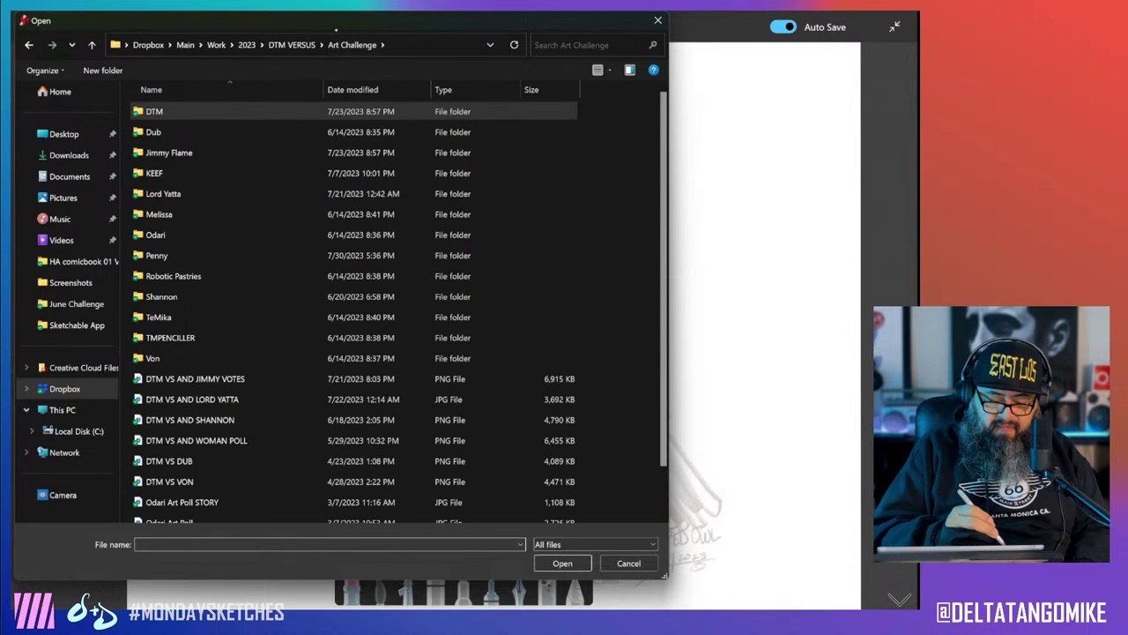
pyautogui.doubleClick(185, 188)
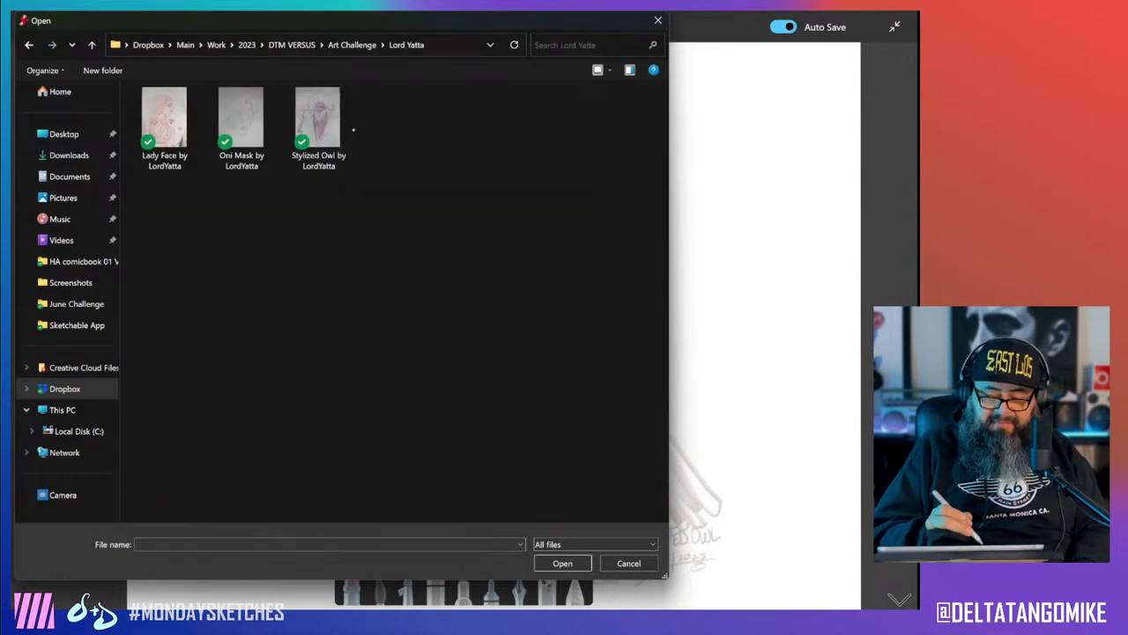
pyautogui.doubleClick(331, 141)
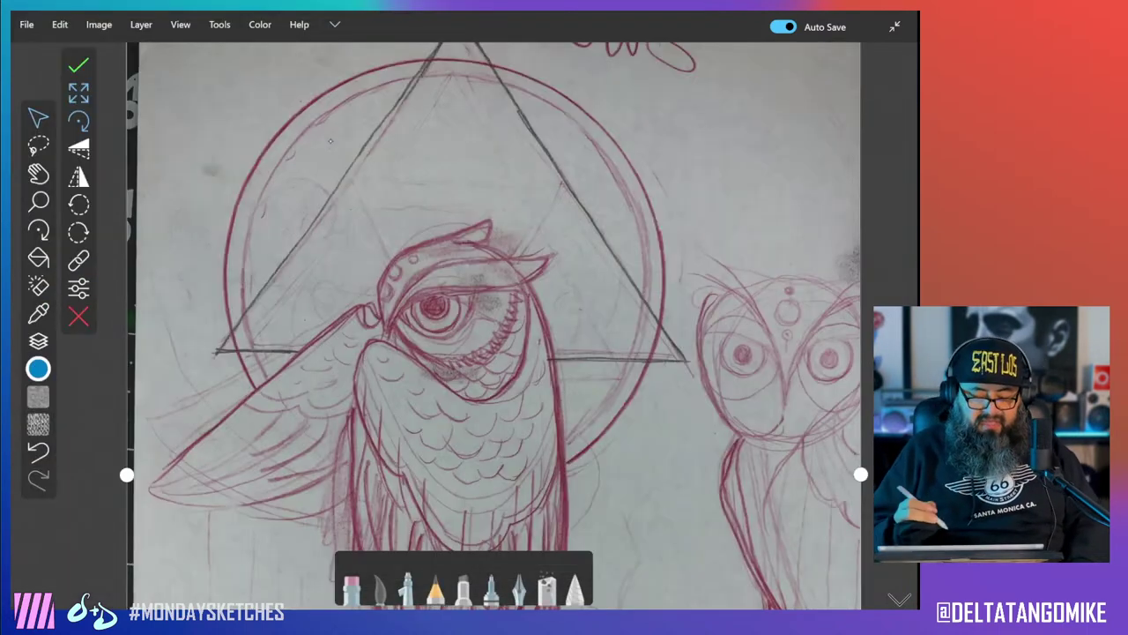
# Shrink the placed red owl photo to a small reference and position it beside the faded owl on its left.
pyautogui.moveTo(435, 306)
pyautogui.mouseDown()
pyautogui.moveTo(428, 370)
pyautogui.moveTo(406, 365)
pyautogui.moveTo(370, 471)
pyautogui.mouseUp()
pyautogui.click(79, 260)
pyautogui.moveTo(591, 274); pyautogui.dragTo(455, 489)
pyautogui.moveTo(308, 546); pyautogui.dragTo(253, 235)
pyautogui.moveTo(398, 178); pyautogui.dragTo(354, 247)
pyautogui.click(78, 260)
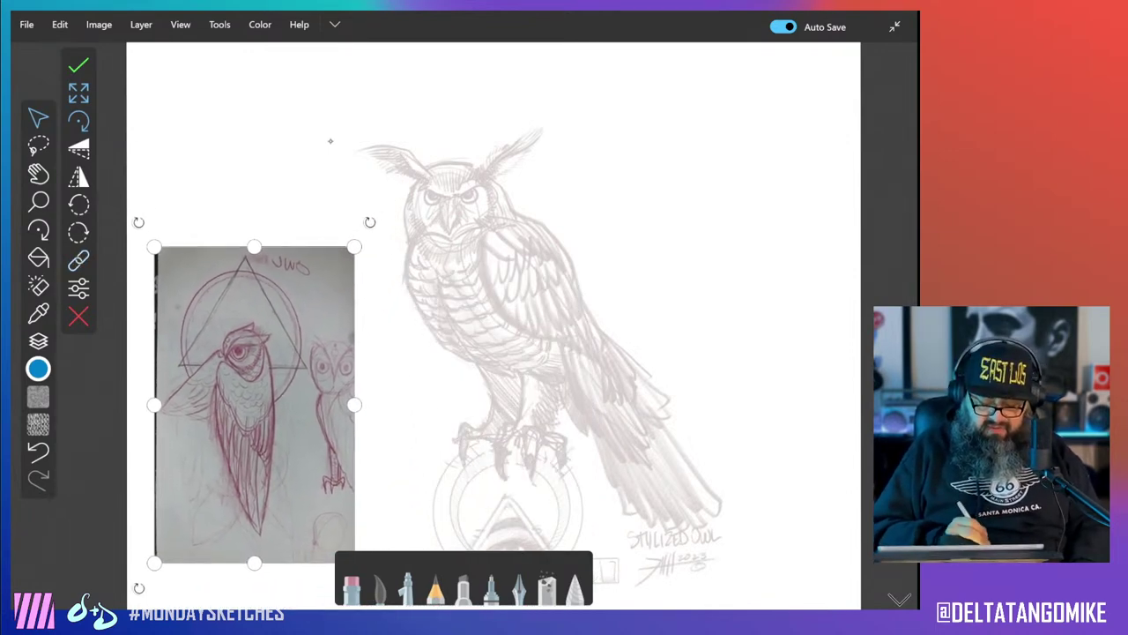
# Shorten the placed photo slightly, scale it down proportionally, move it to the page's upper-left corner and commit it.
pyautogui.moveTo(254, 563); pyautogui.dragTo(255, 530)
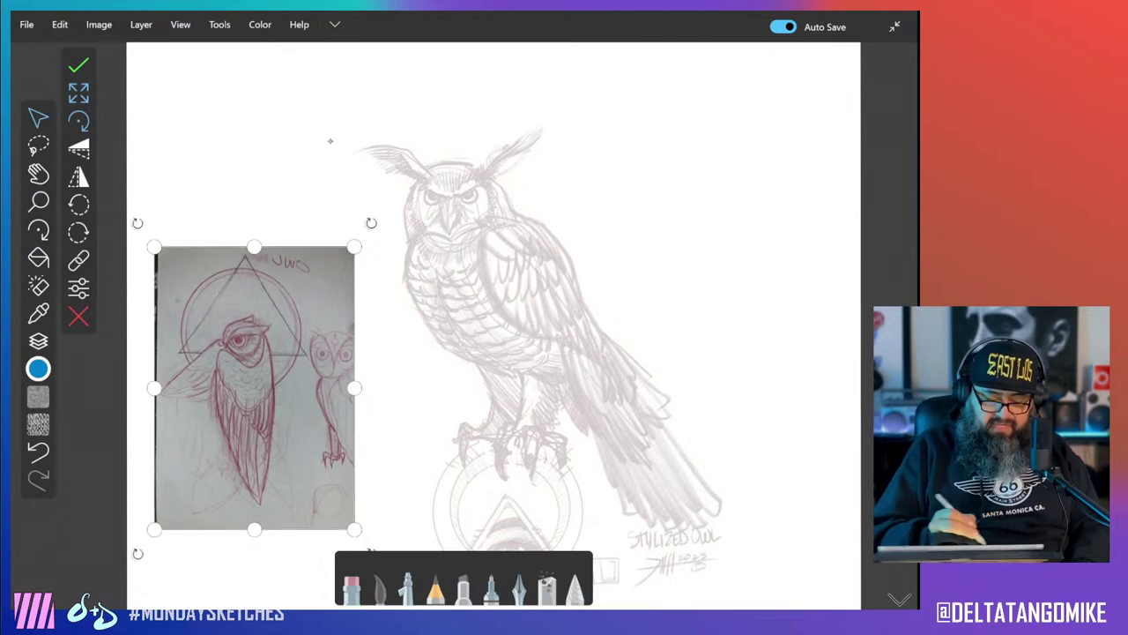
pyautogui.click(78, 260)
pyautogui.moveTo(354, 247); pyautogui.dragTo(308, 313)
pyautogui.moveTo(231, 421); pyautogui.dragTo(229, 188)
pyautogui.moveTo(306, 296); pyautogui.dragTo(319, 313)
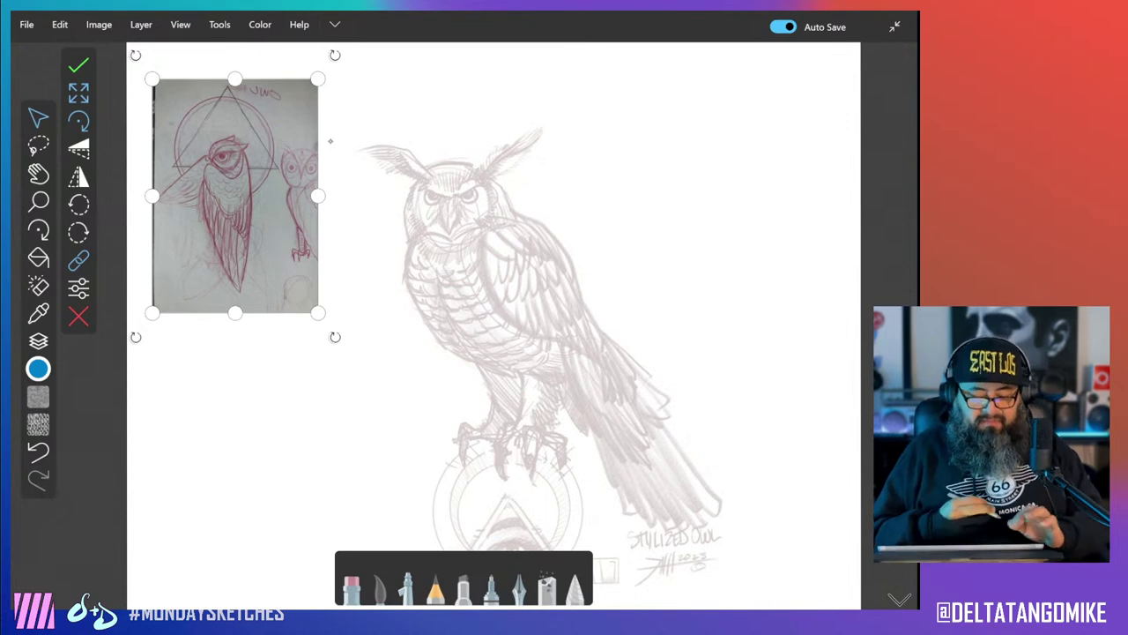
pyautogui.click(79, 65)
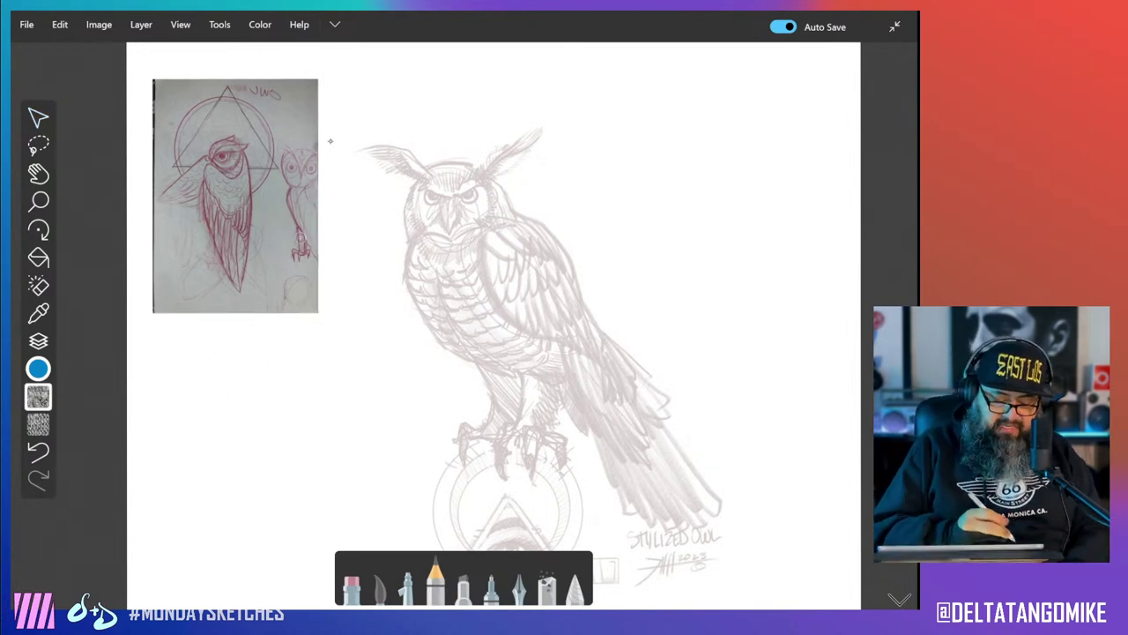
# Make the empty layer between the reference photo and the faded owl sketch active, and close the layer list.
pyautogui.click(38, 342)
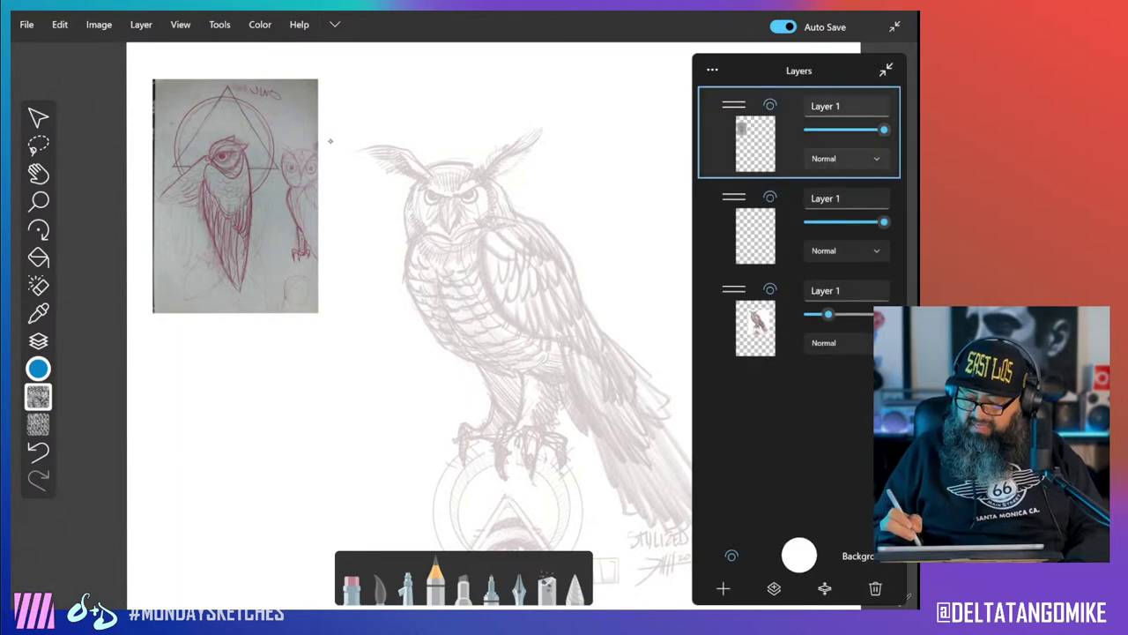
pyautogui.click(756, 236)
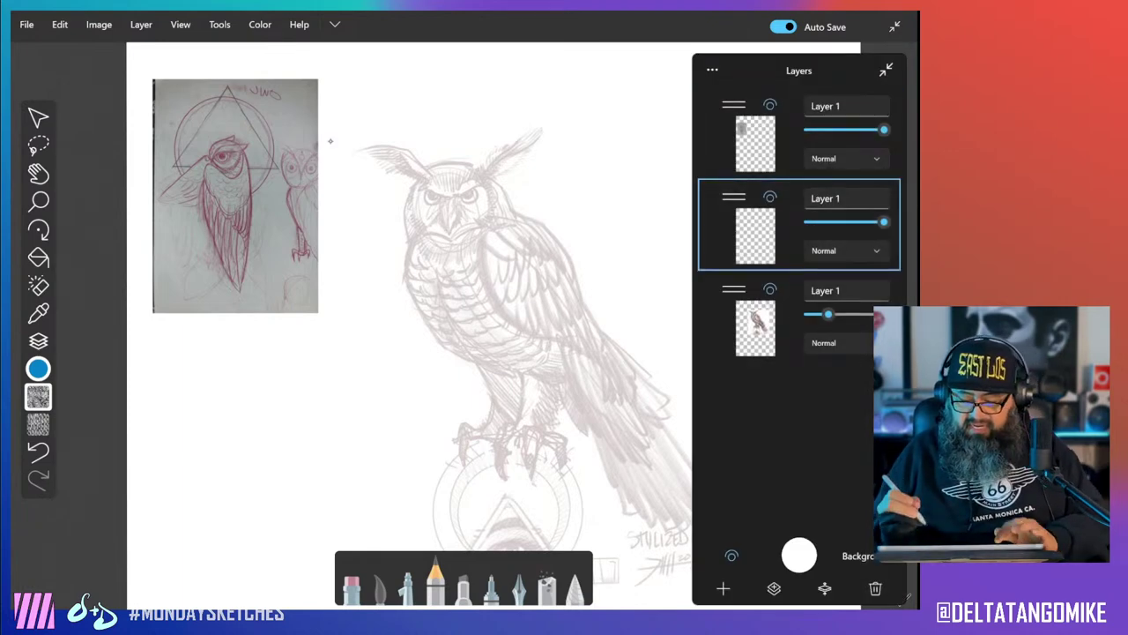
pyautogui.click(886, 70)
# Examine the red owl reference up close, and the faded owl's talons and the eye-in-triangle emblem below them.
pyautogui.scroll(5, 330, 141)
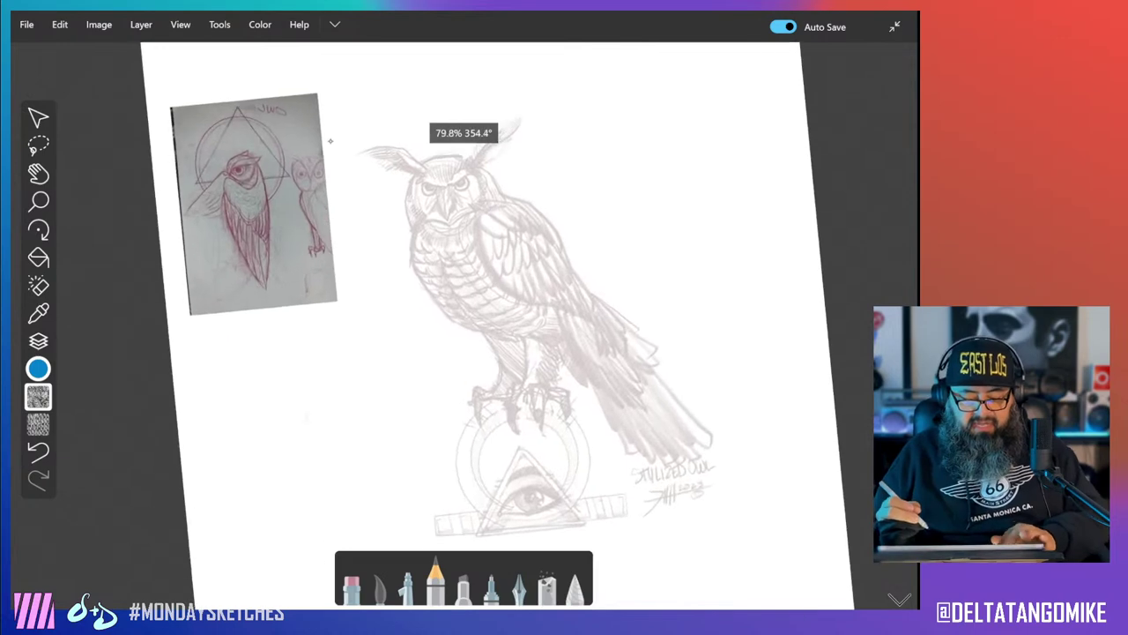
pyautogui.scroll(5, 331, 142)
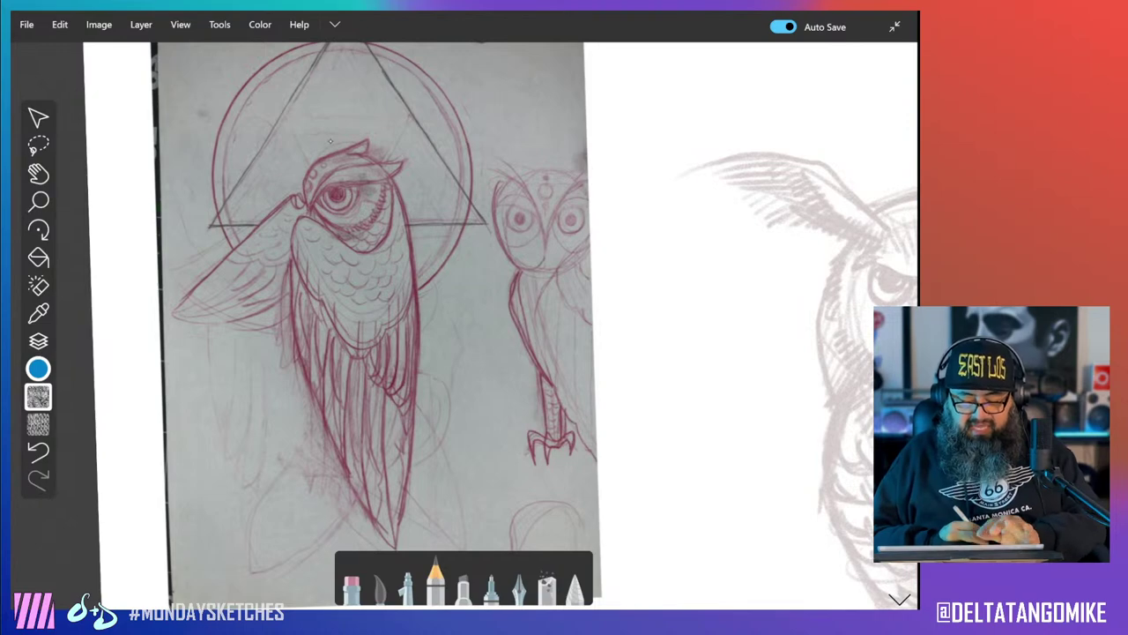
pyautogui.scroll(6, 331, 141)
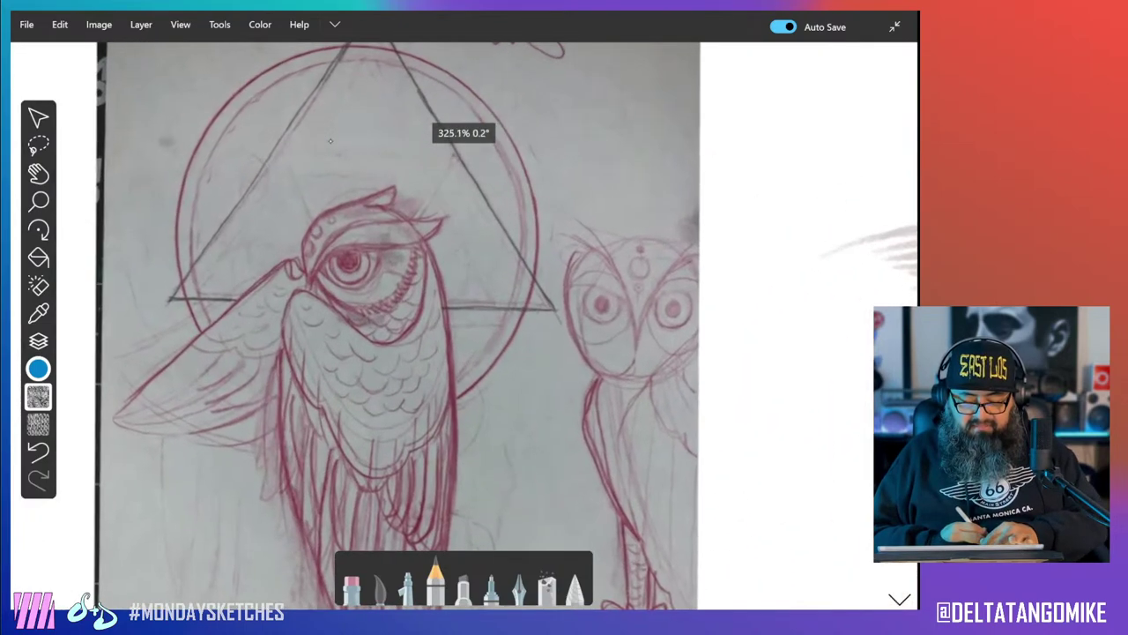
pyautogui.scroll(-1, 331, 141)
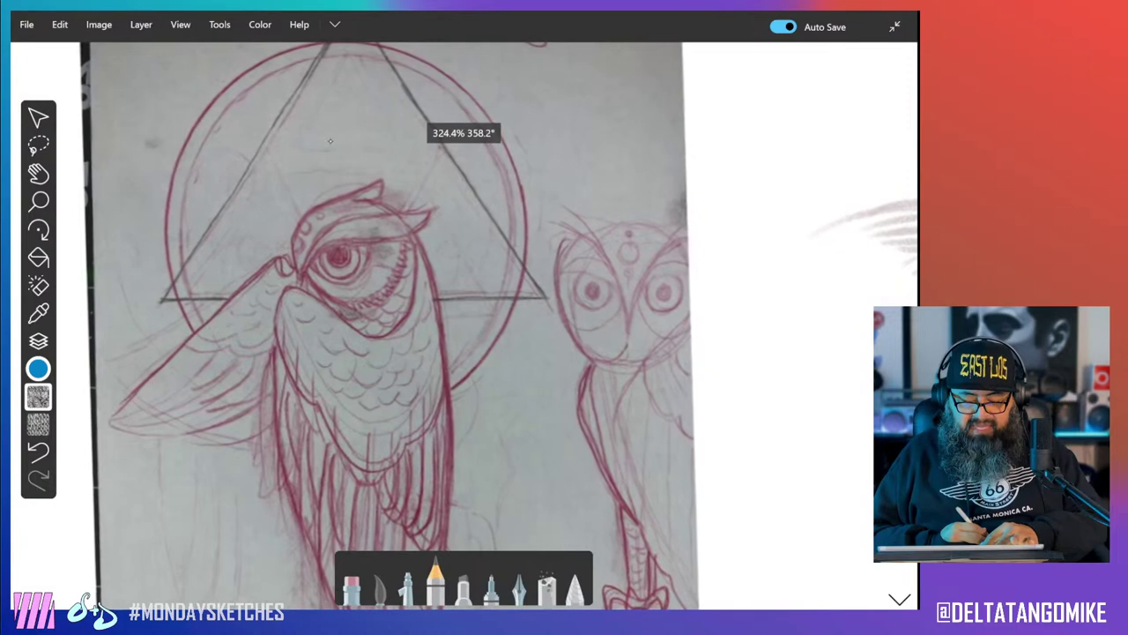
pyautogui.scroll(-5, 331, 141)
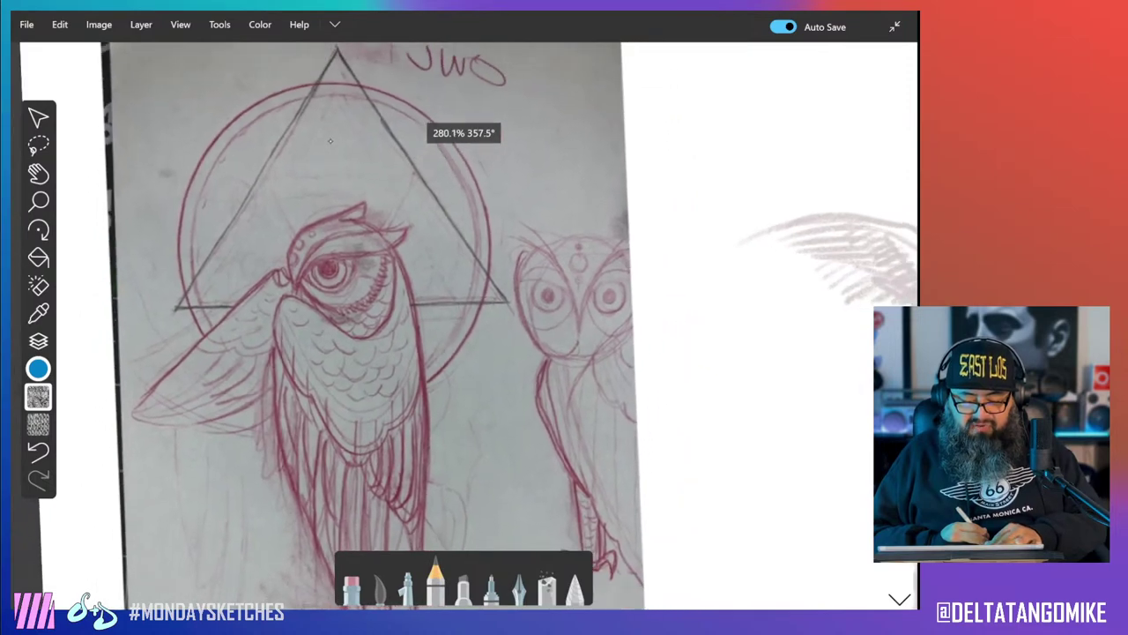
pyautogui.scroll(-4, 330, 141)
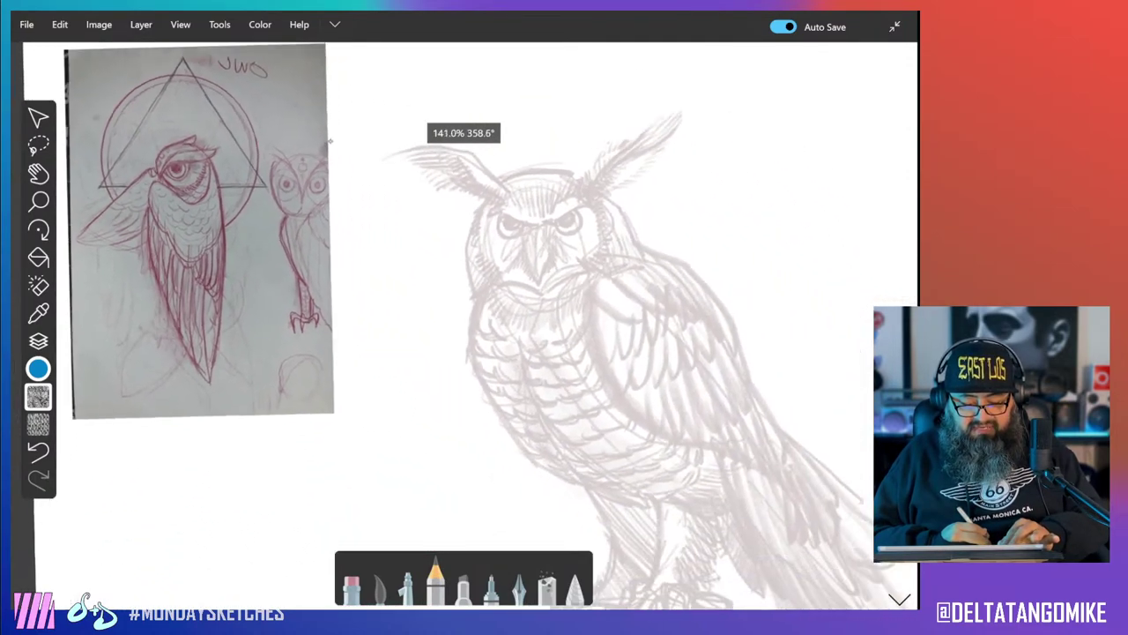
pyautogui.scroll(-5, 331, 141)
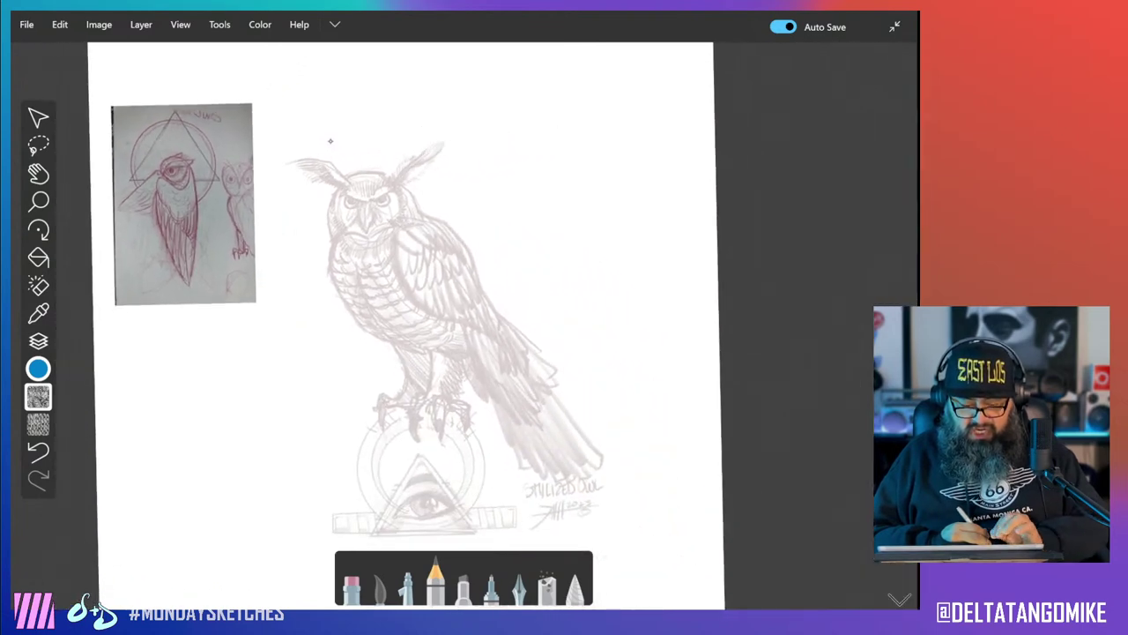
pyautogui.scroll(6, 330, 141)
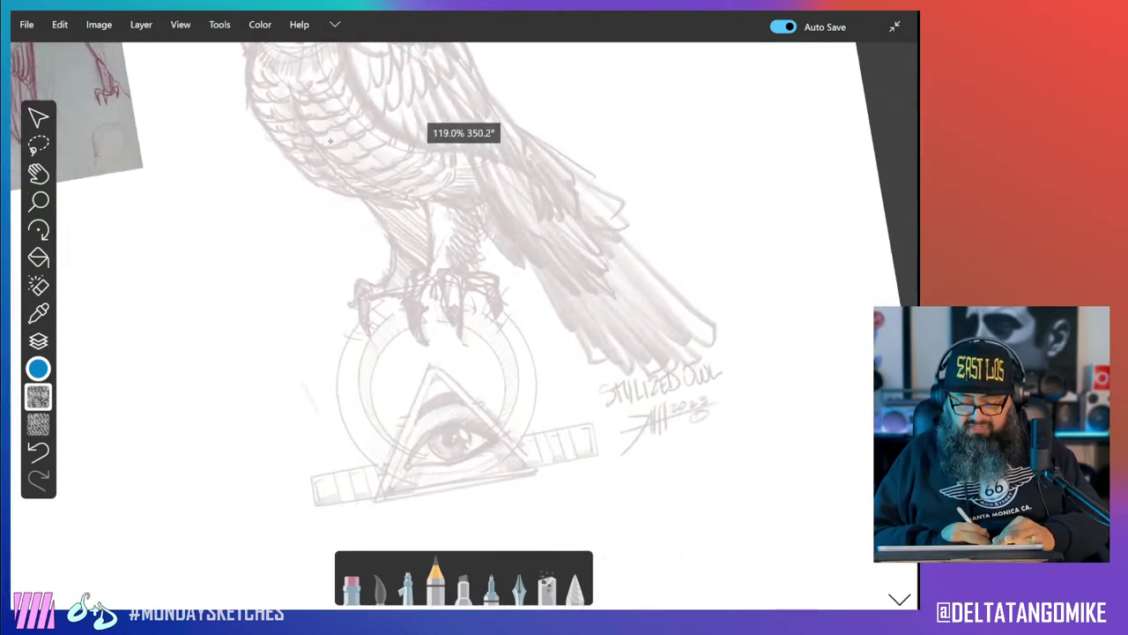
pyautogui.scroll(-8, 330, 141)
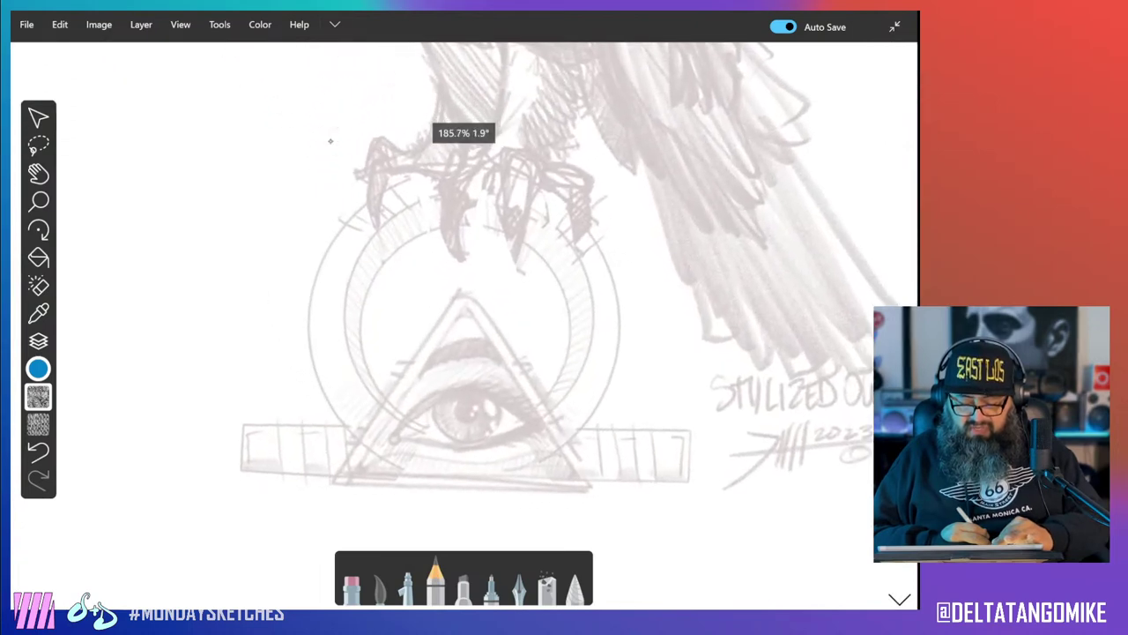
pyautogui.scroll(-3, 330, 141)
pyautogui.scroll(2, 330, 141)
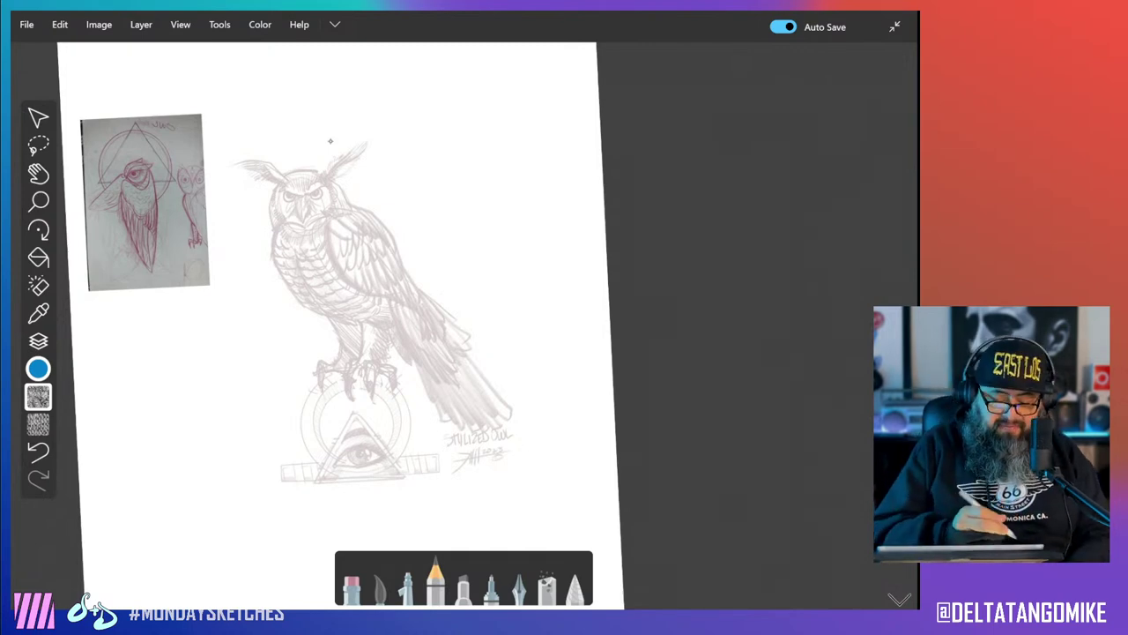
# Switch to File Explorer and open the 2023 folder inside Main and Work on Dropbox.
pyautogui.press('super')
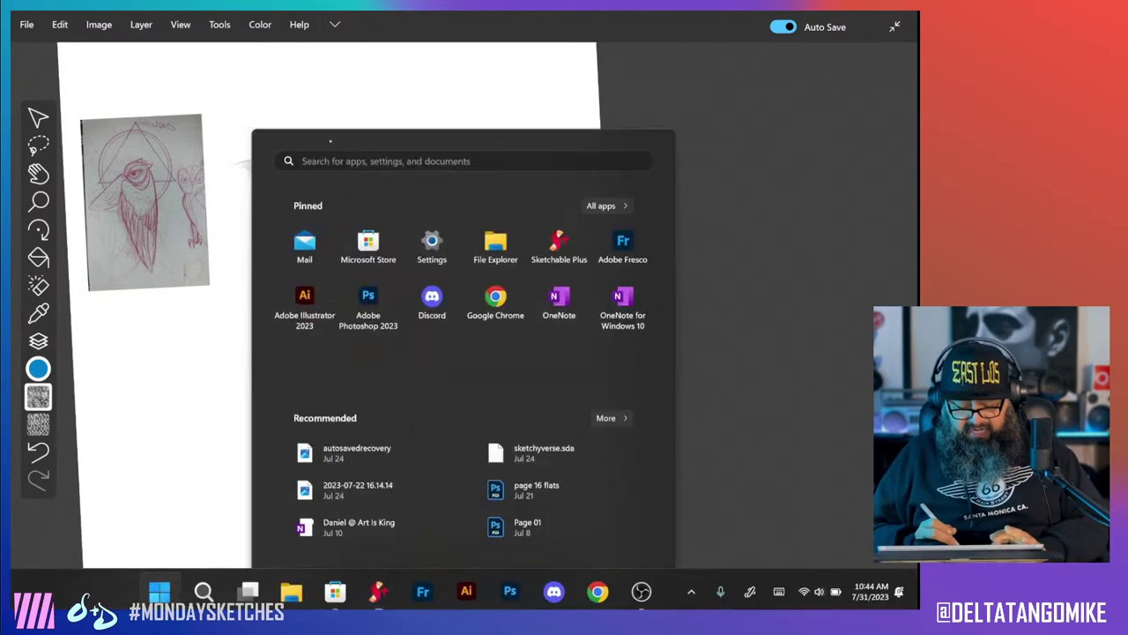
pyautogui.press('super+e')
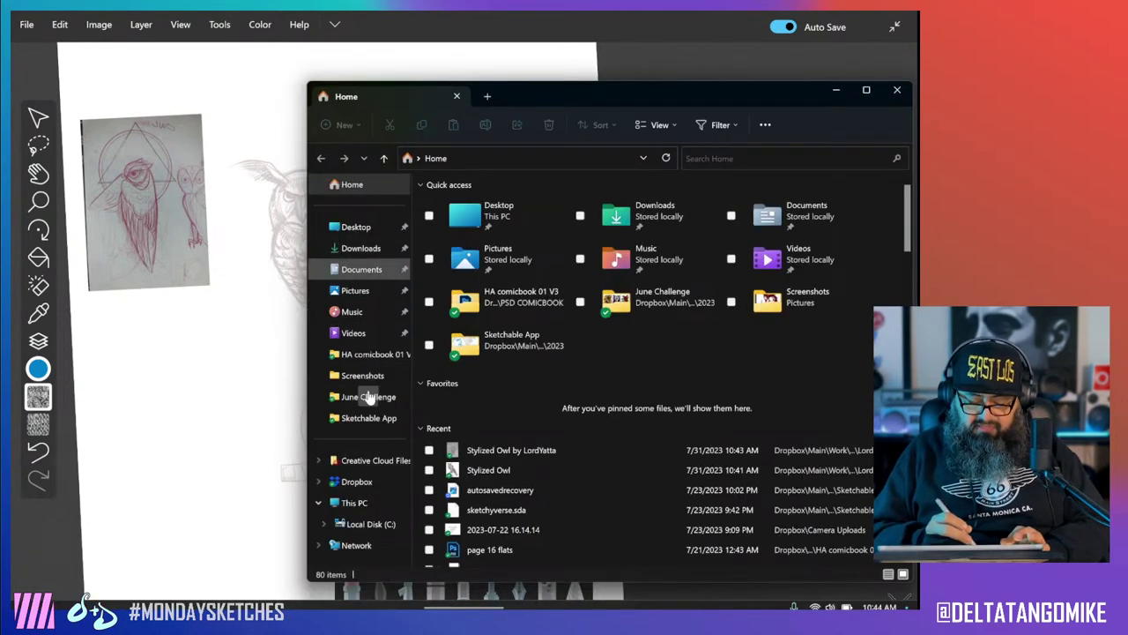
pyautogui.click(353, 488)
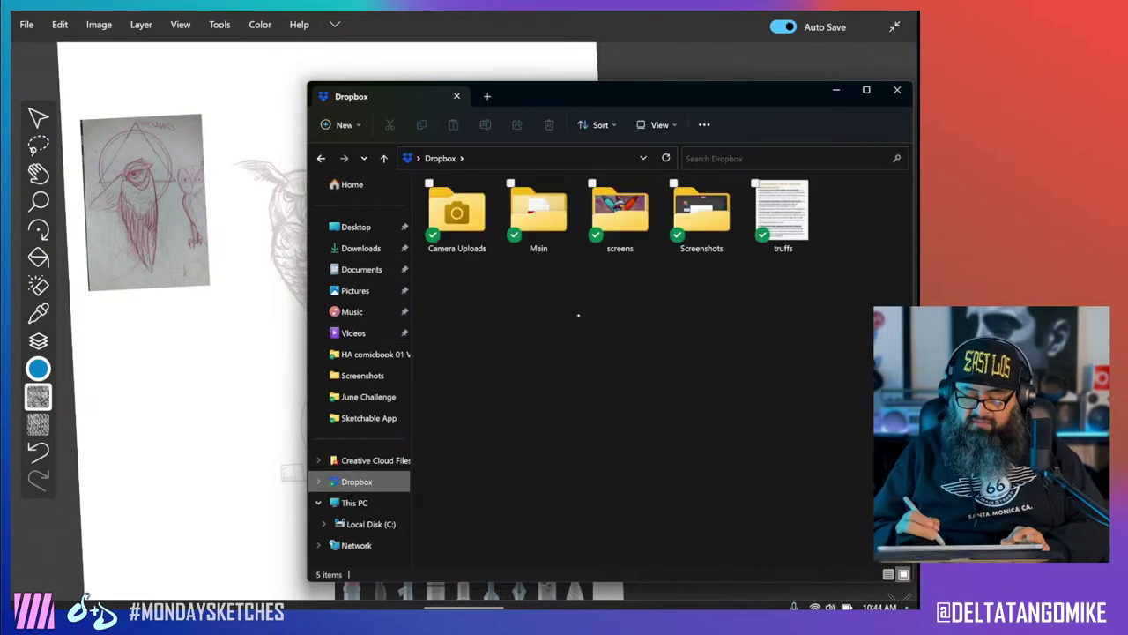
pyautogui.doubleClick(539, 212)
pyautogui.doubleClick(464, 205)
pyautogui.doubleClick(465, 206)
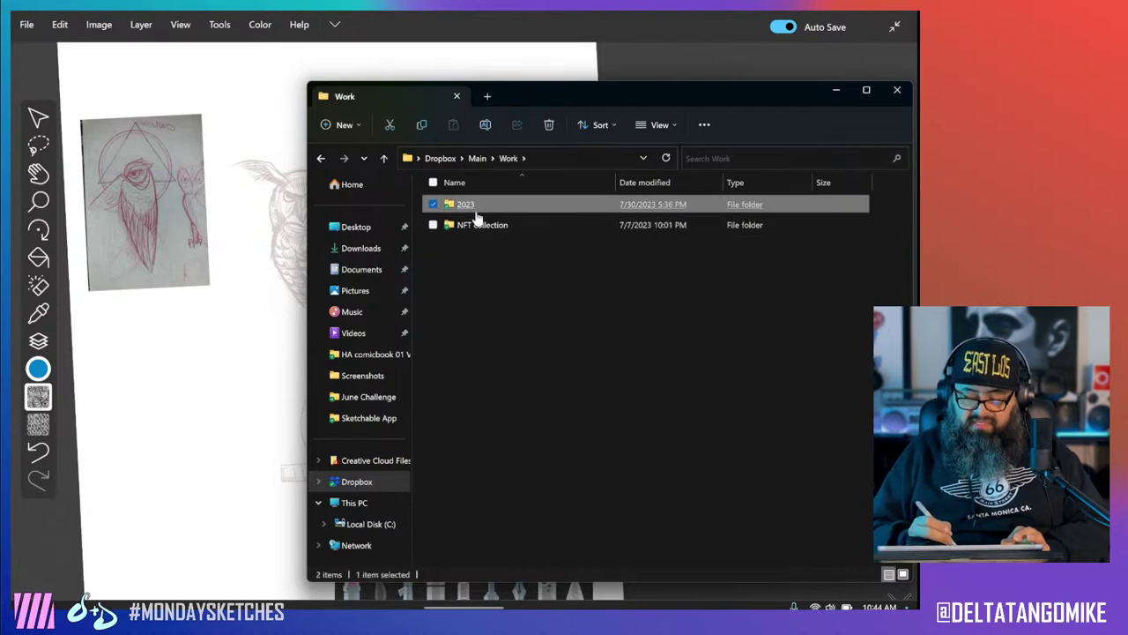
# Open the Lord Yatta reference folder under DTM VERSUS, Art Challenge, DTM.
pyautogui.scroll(-4, 785, 285)
pyautogui.scroll(-1, 529, 371)
pyautogui.doubleClick(498, 391)
pyautogui.doubleClick(483, 206)
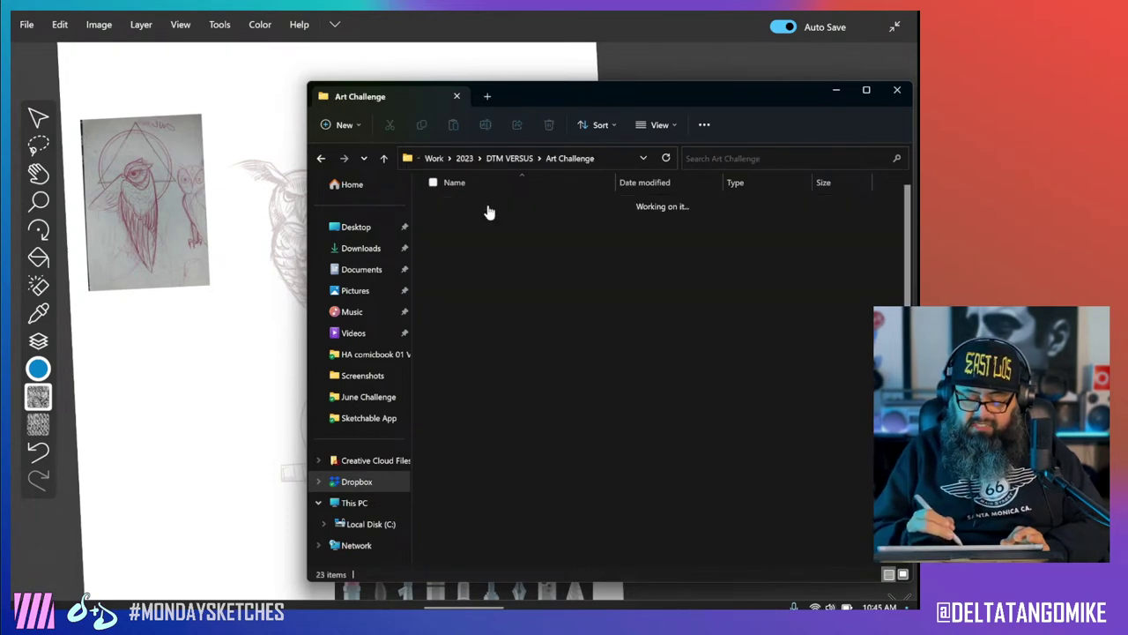
pyautogui.doubleClick(479, 262)
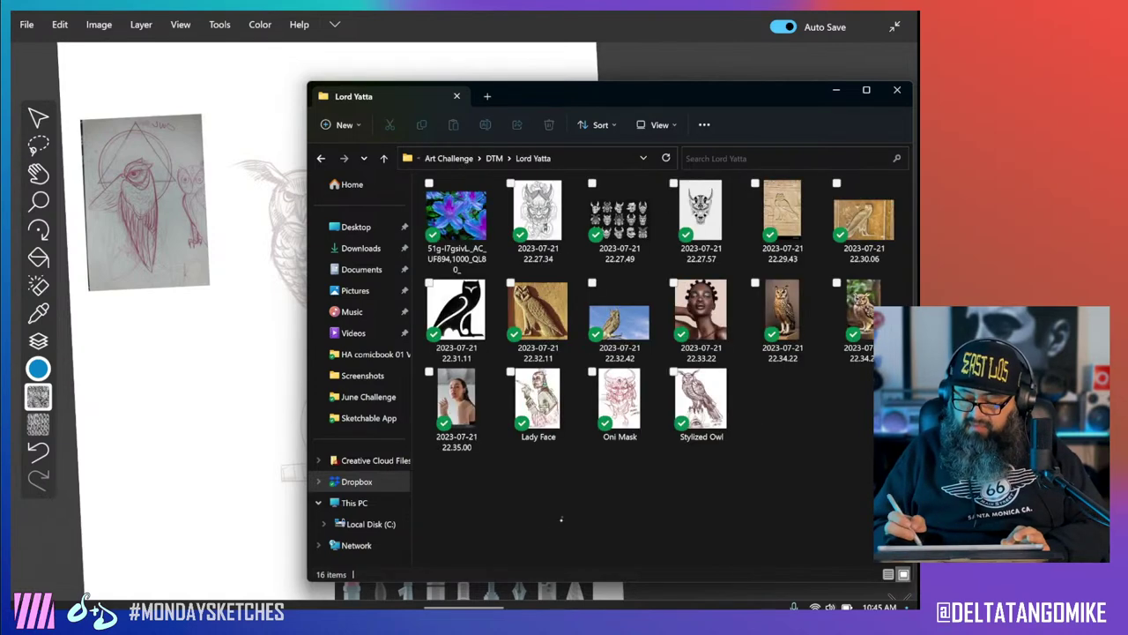
# View the carved owl photo 2023-07-21 22.29.43 and advance to the next one, 2023-07-21 22.30.06.
pyautogui.click(783, 216)
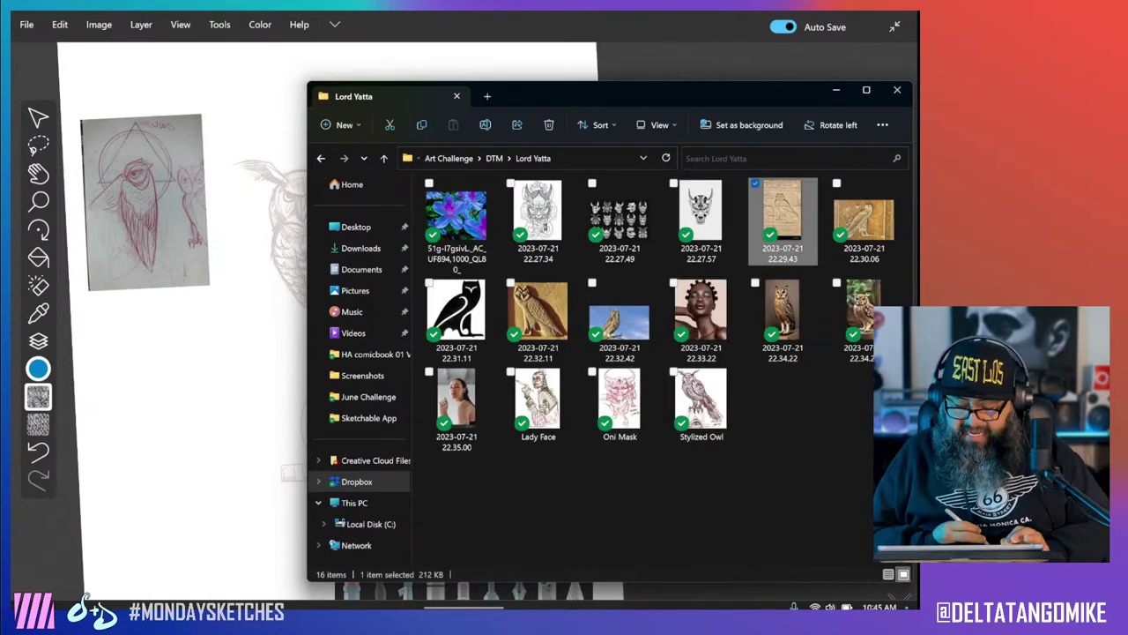
pyautogui.doubleClick(783, 216)
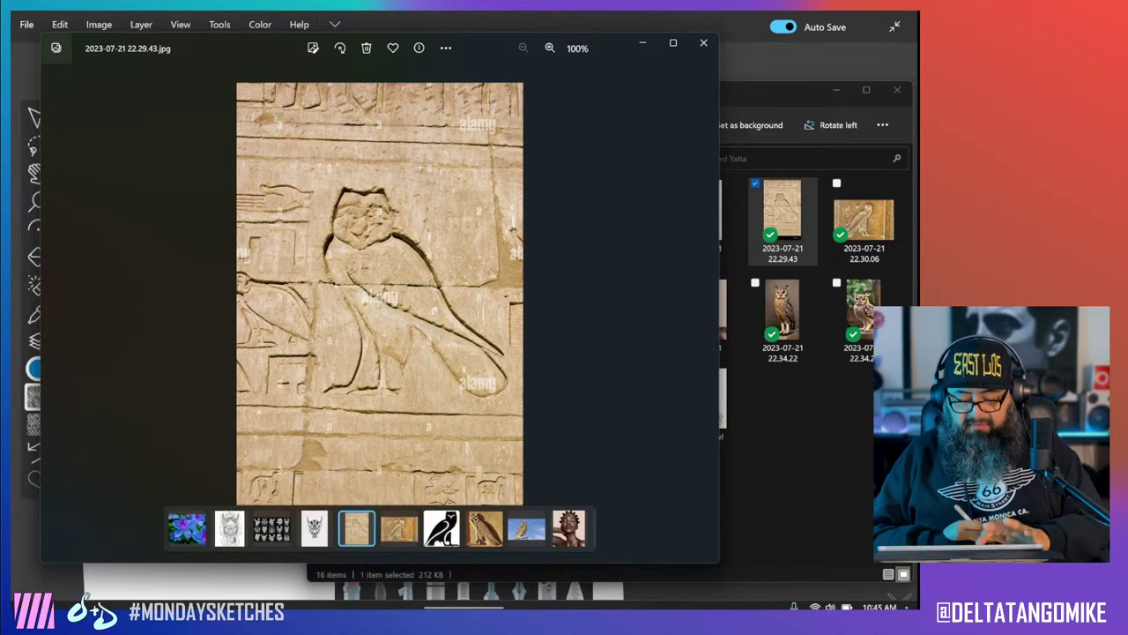
pyautogui.press('Right')
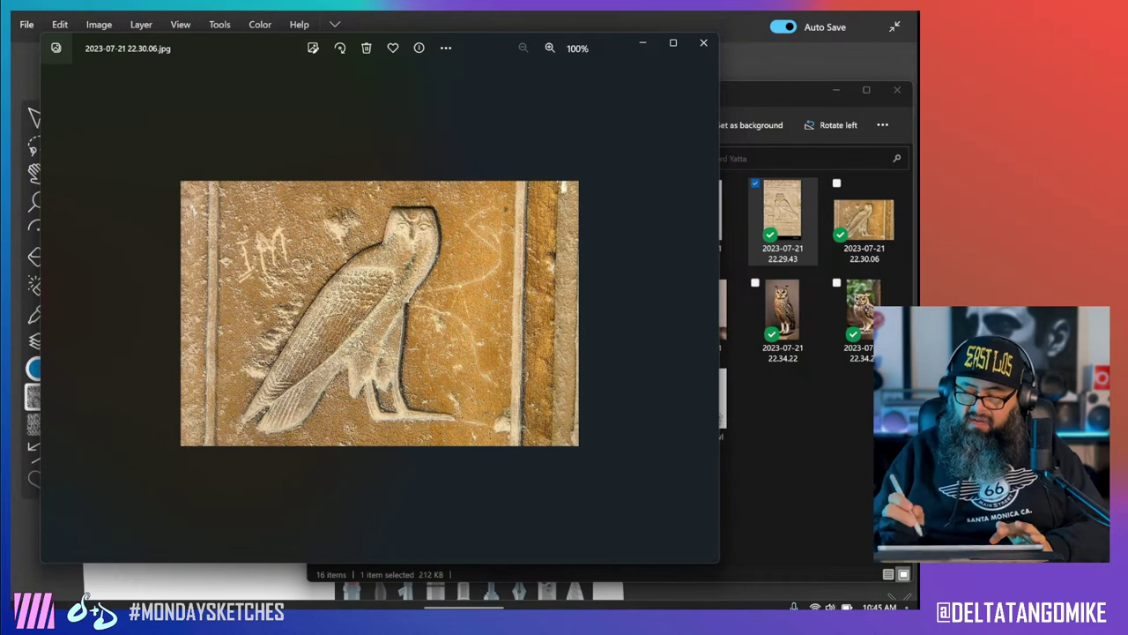
# Return to the drawing canvas and bring the photo viewer with the carved owl back up over it.
pyautogui.click(793, 62)
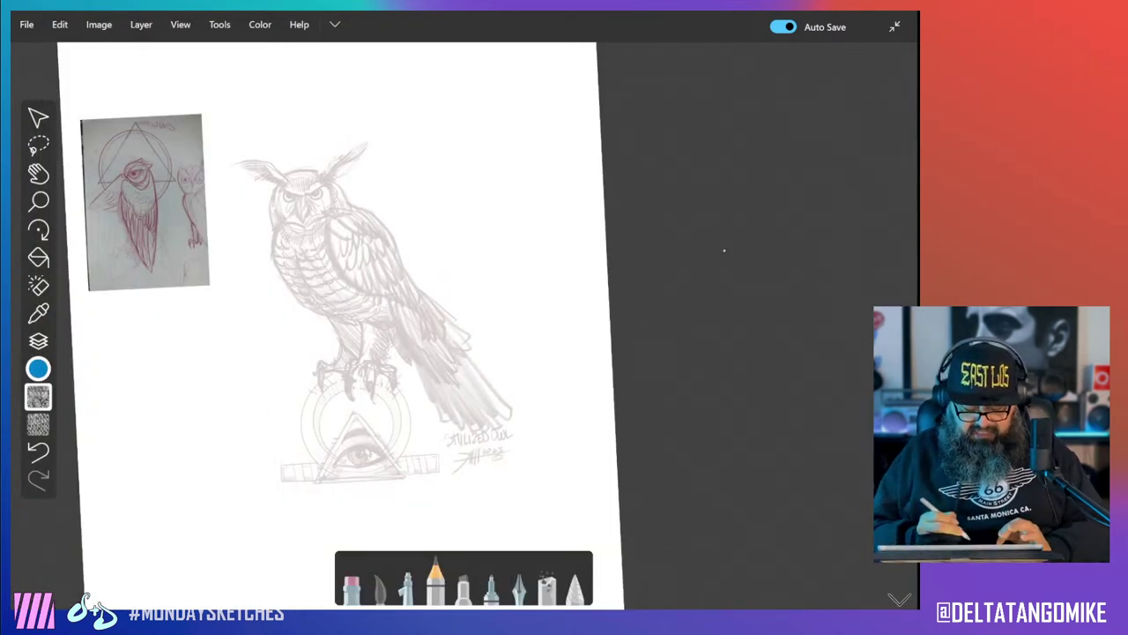
pyautogui.press('super')
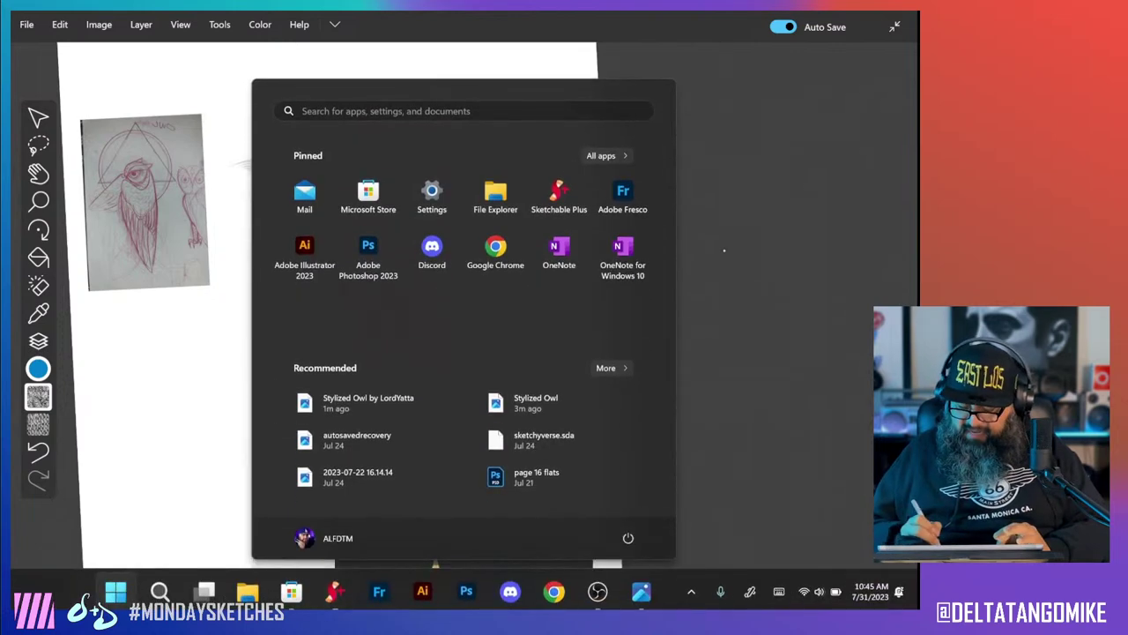
pyautogui.click(642, 592)
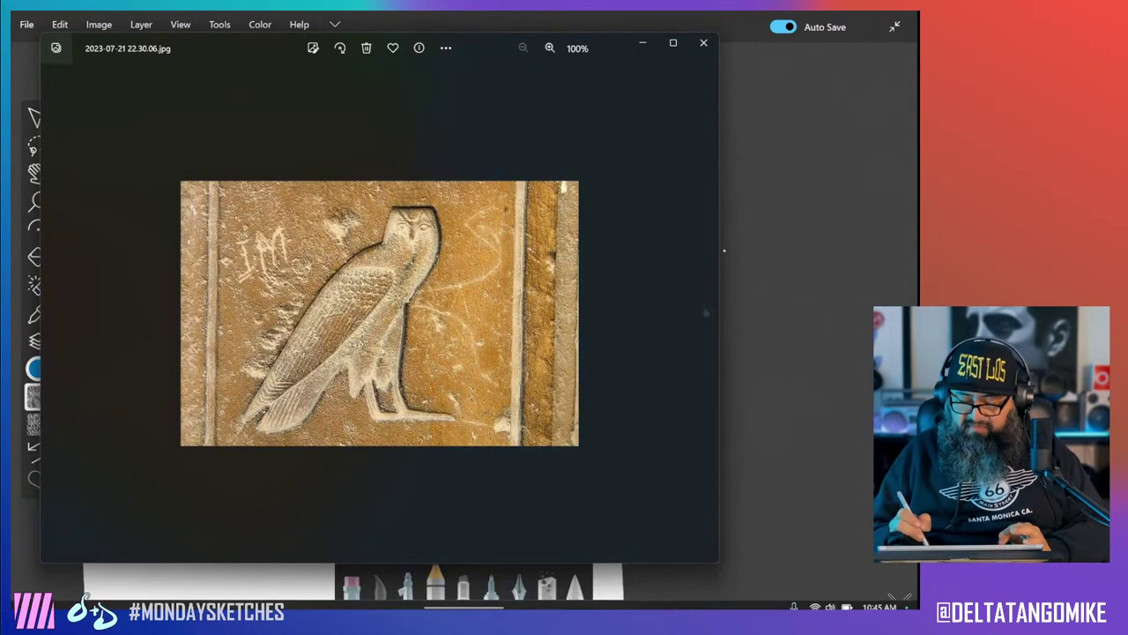
# Browse the remaining reference photos up to 2023-07-21 22.34.26, comparing the owl images, and close the photo viewer.
pyautogui.press('Left')
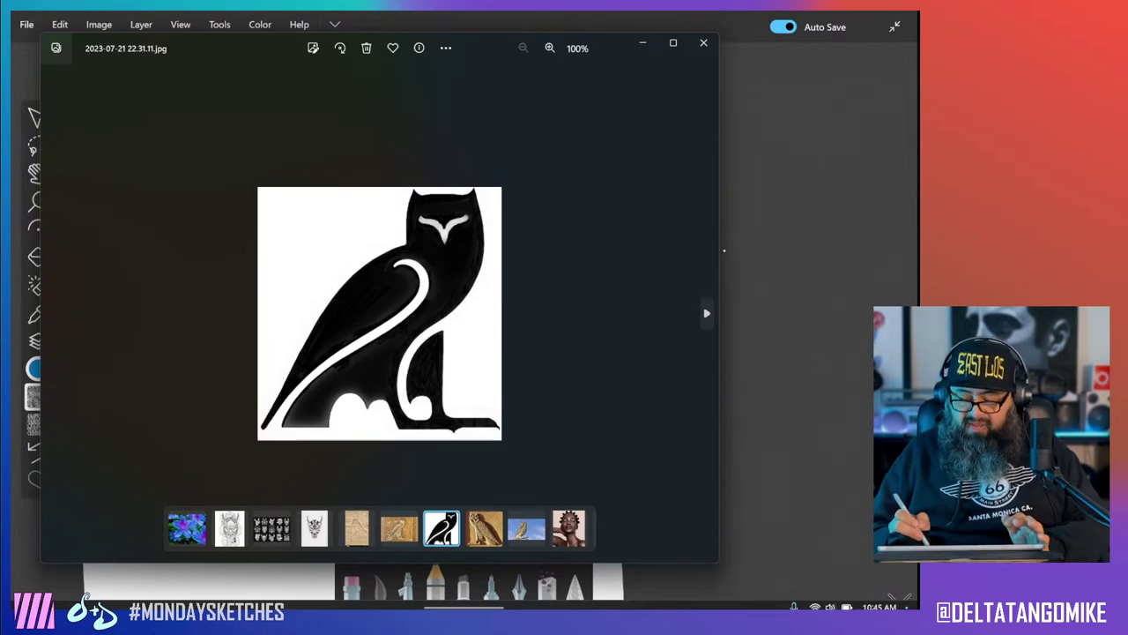
pyautogui.press('Right')
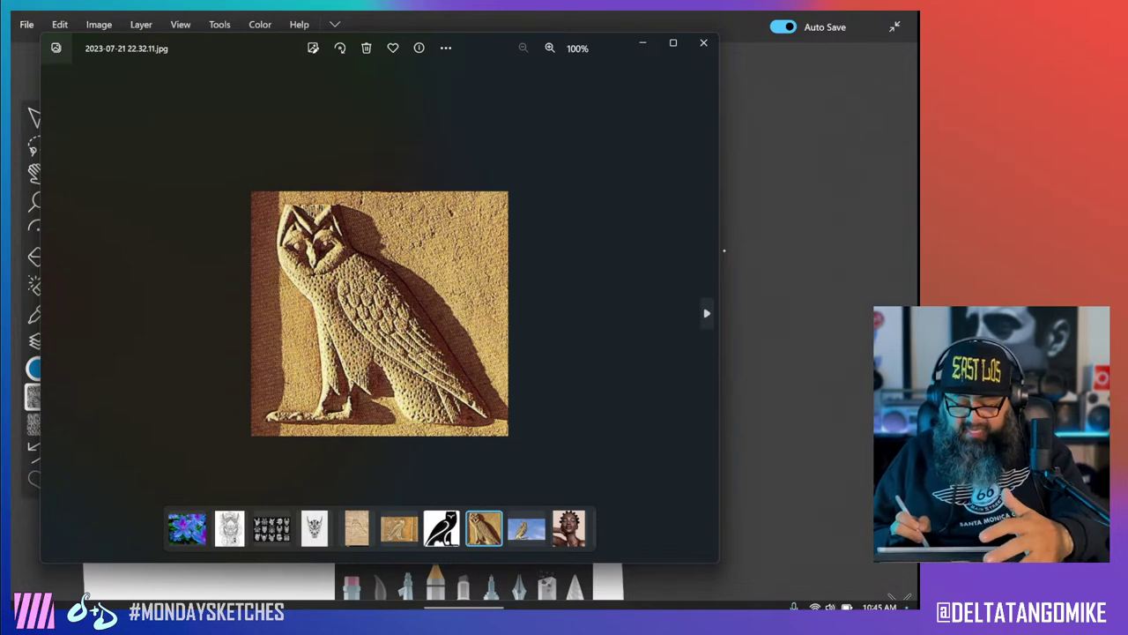
pyautogui.press('Right')
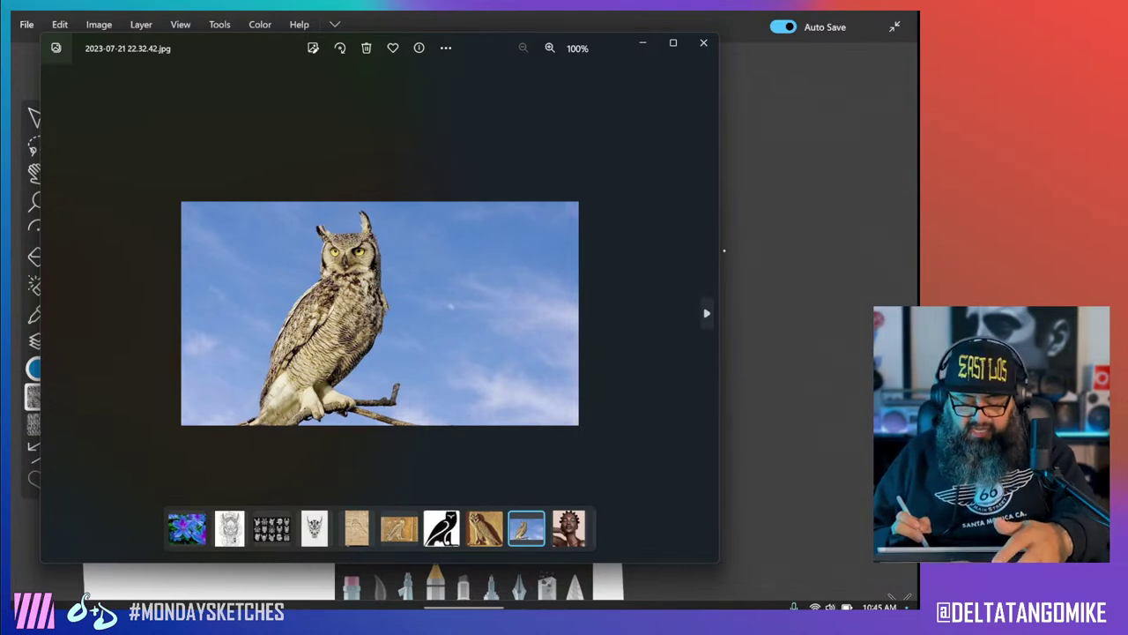
pyautogui.press('Right')
pyautogui.press('Right')
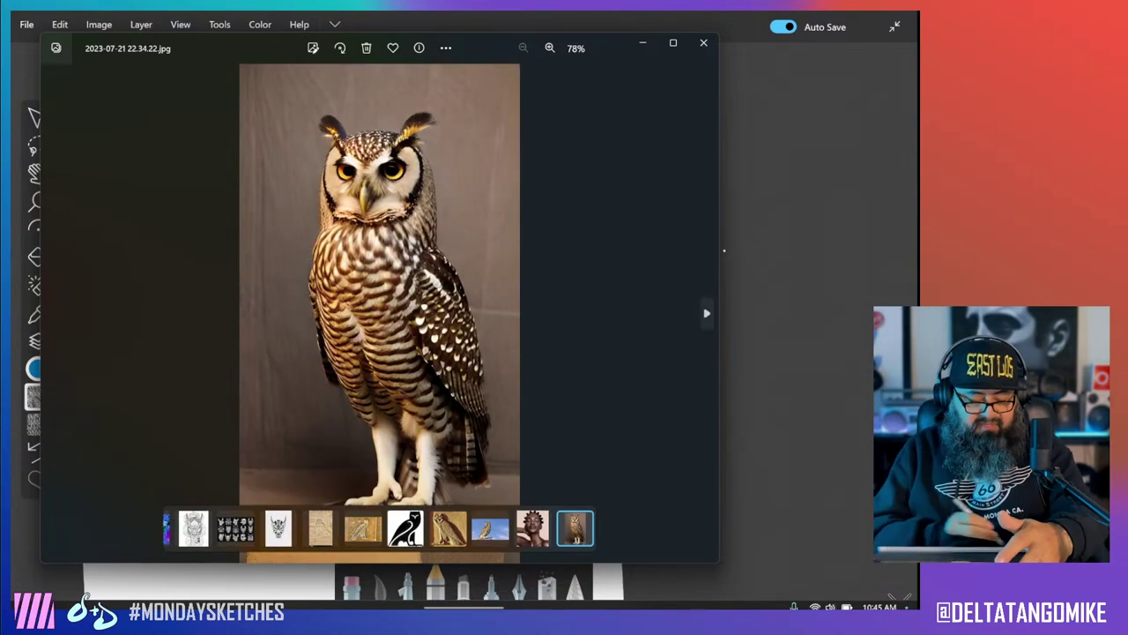
pyautogui.press('Left')
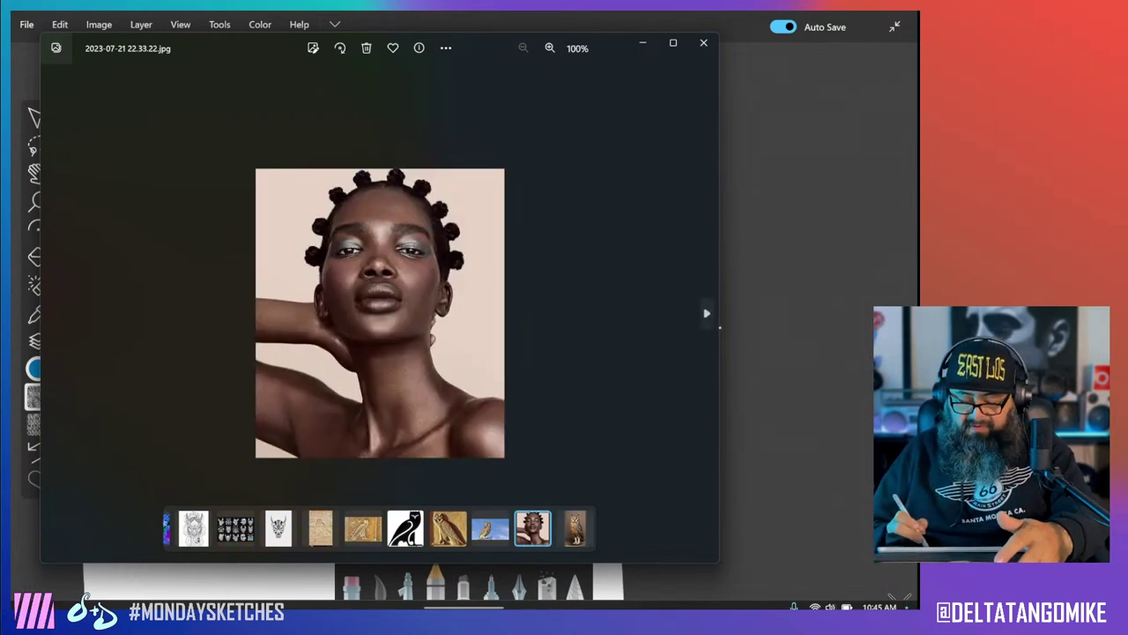
pyautogui.click(707, 312)
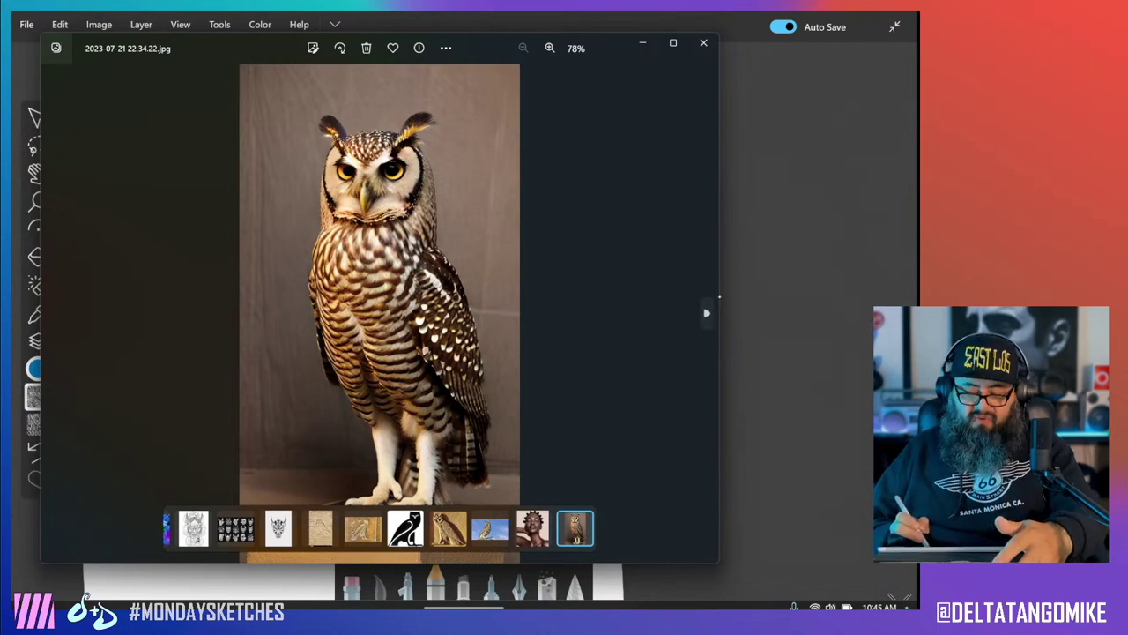
pyautogui.press('Right')
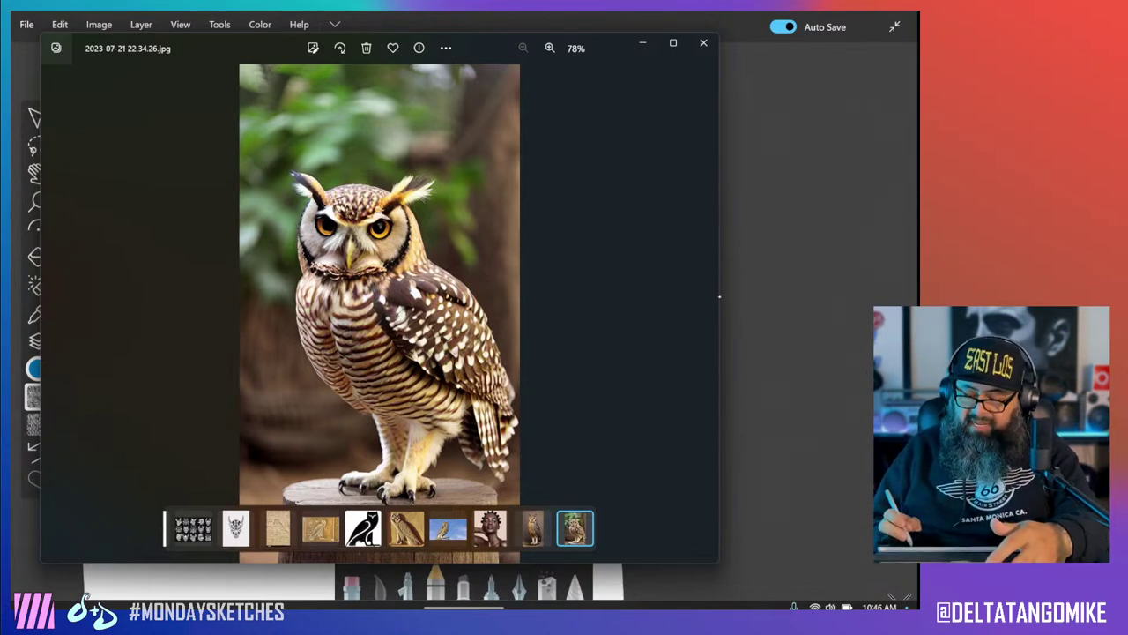
pyautogui.hotkey('alt', 'F4')
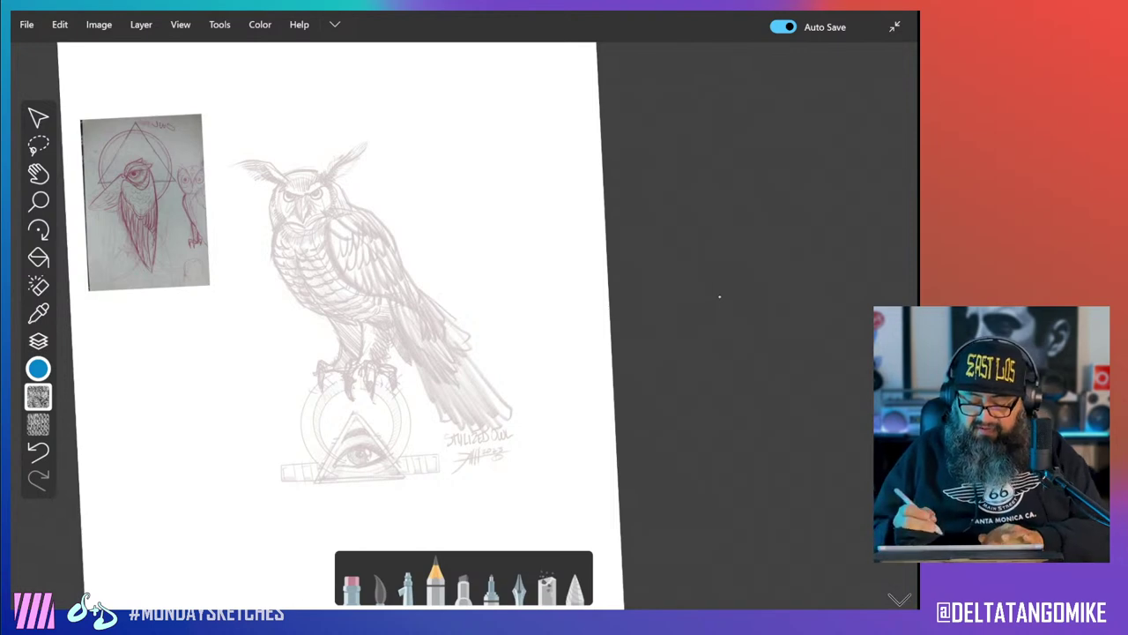
# Place the owl photo 2023-07-21 22.34.26 from the Art Challenge, DTM, Lord Yatta folder into the drawing.
pyautogui.scroll(5, 719, 297)
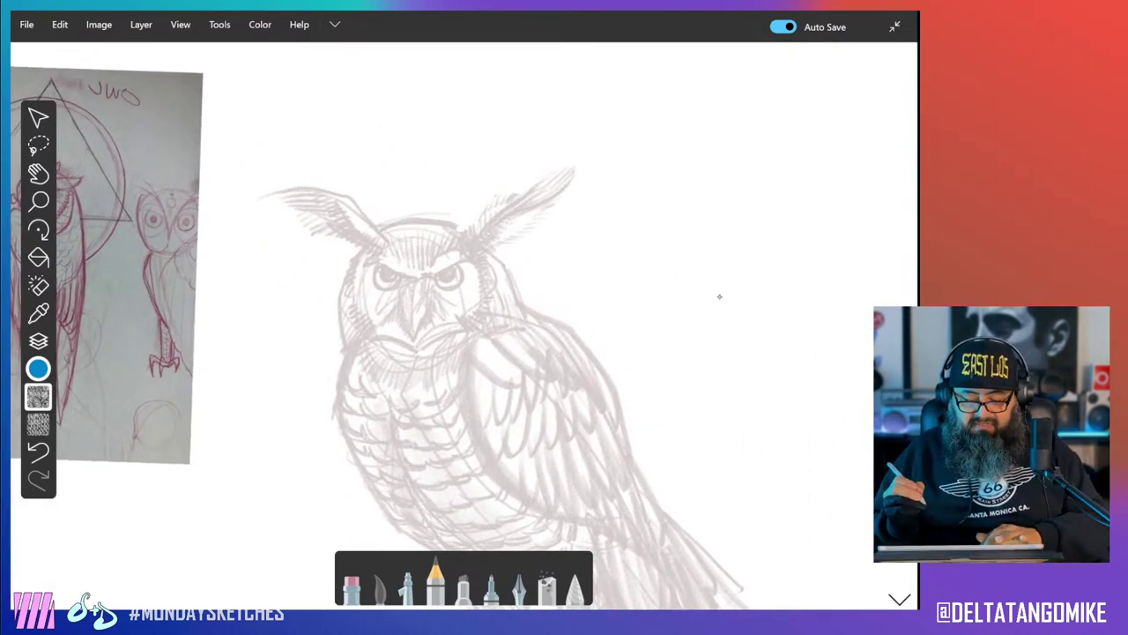
pyautogui.scroll(-5, 719, 297)
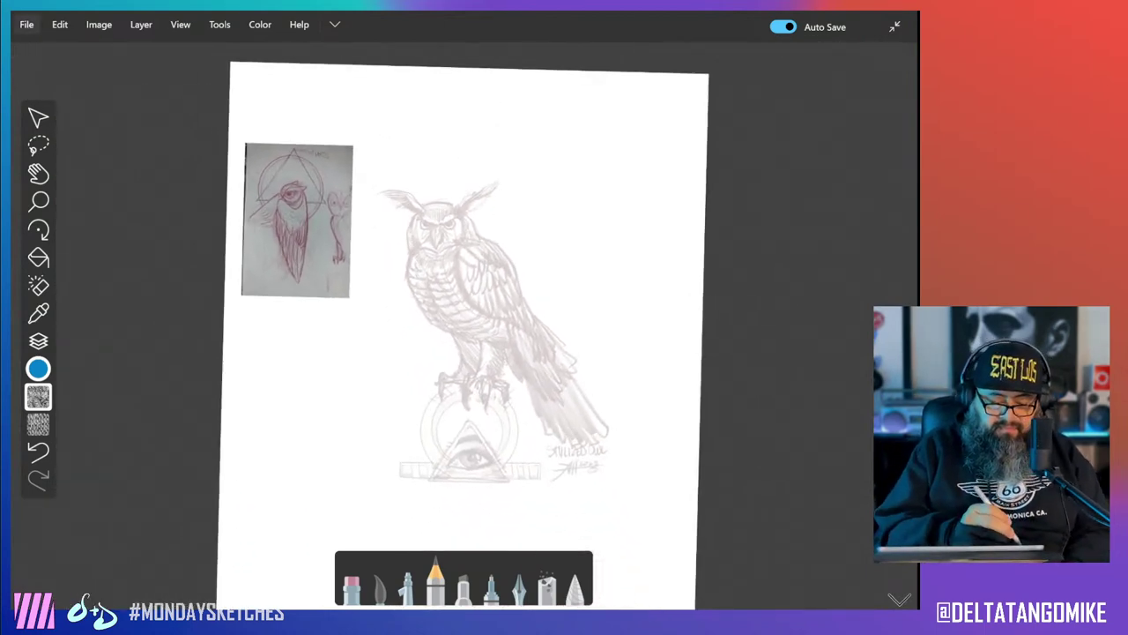
pyautogui.click(27, 25)
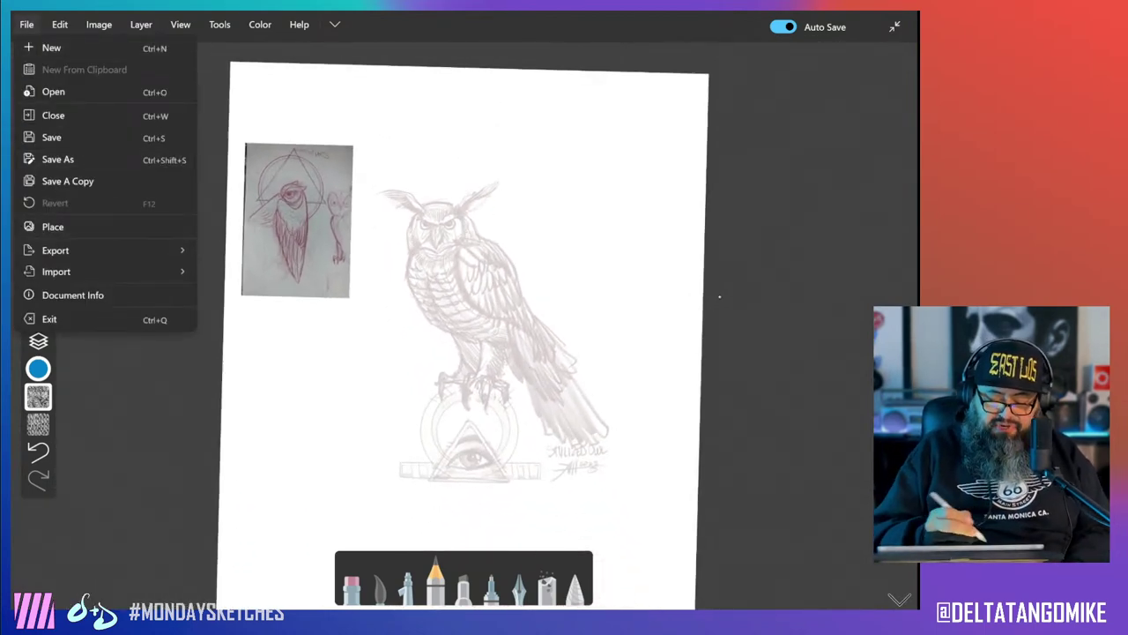
pyautogui.click(53, 226)
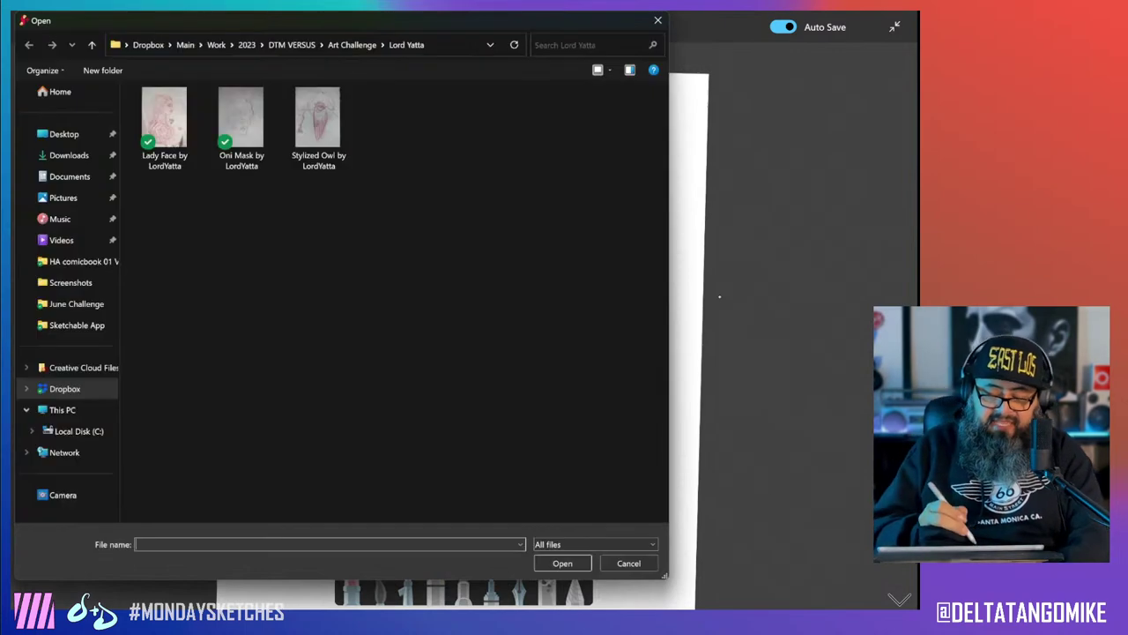
pyautogui.click(351, 44)
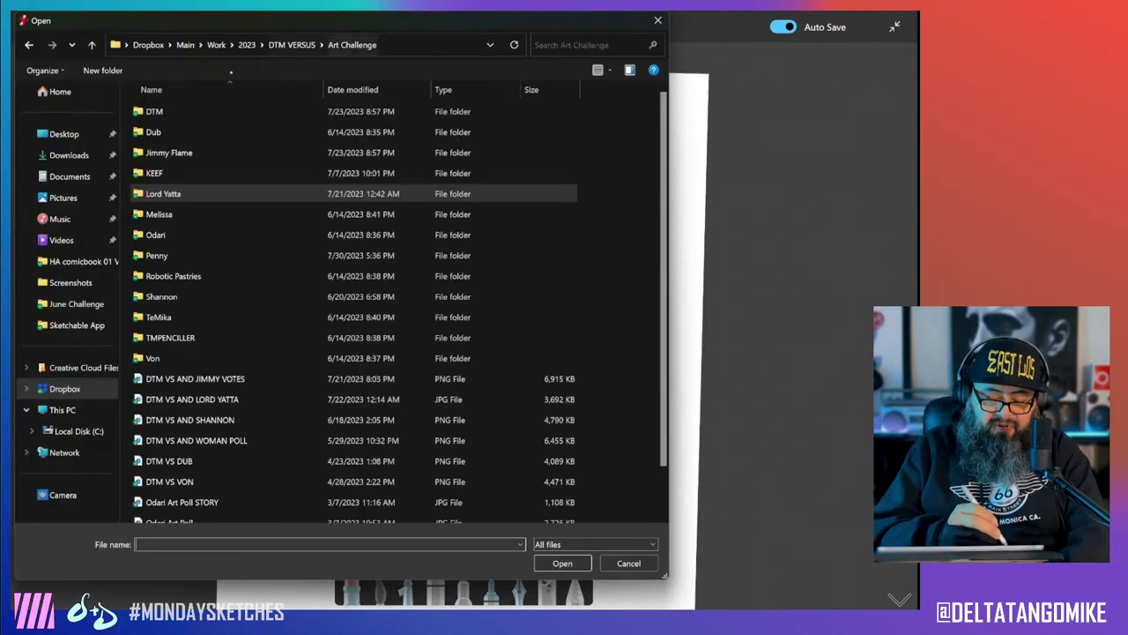
pyautogui.doubleClick(168, 112)
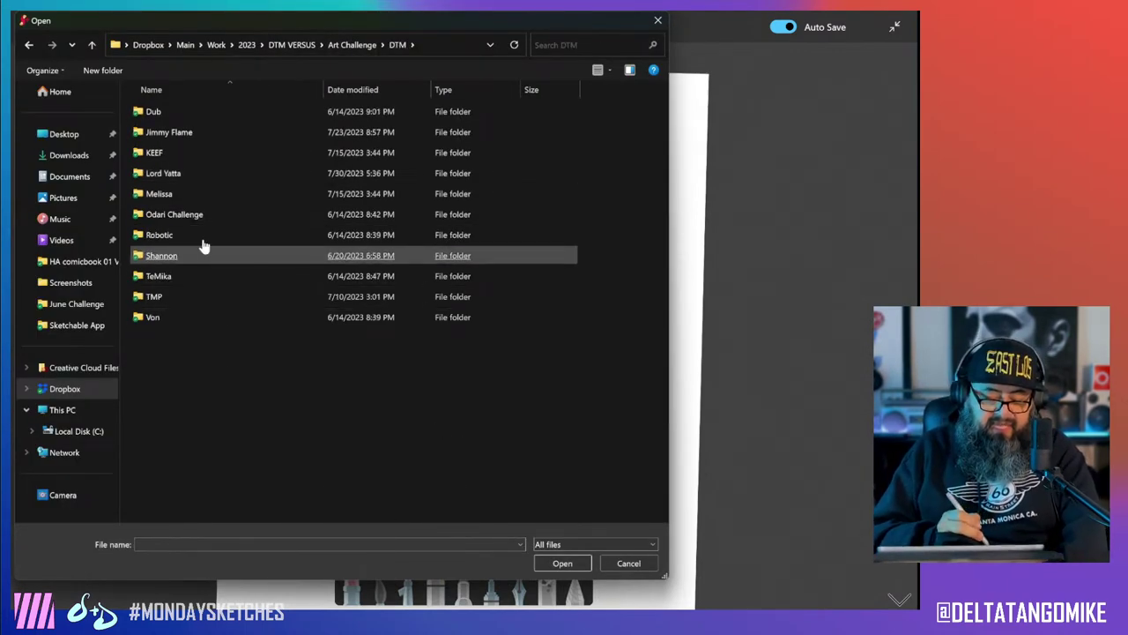
pyautogui.doubleClick(234, 174)
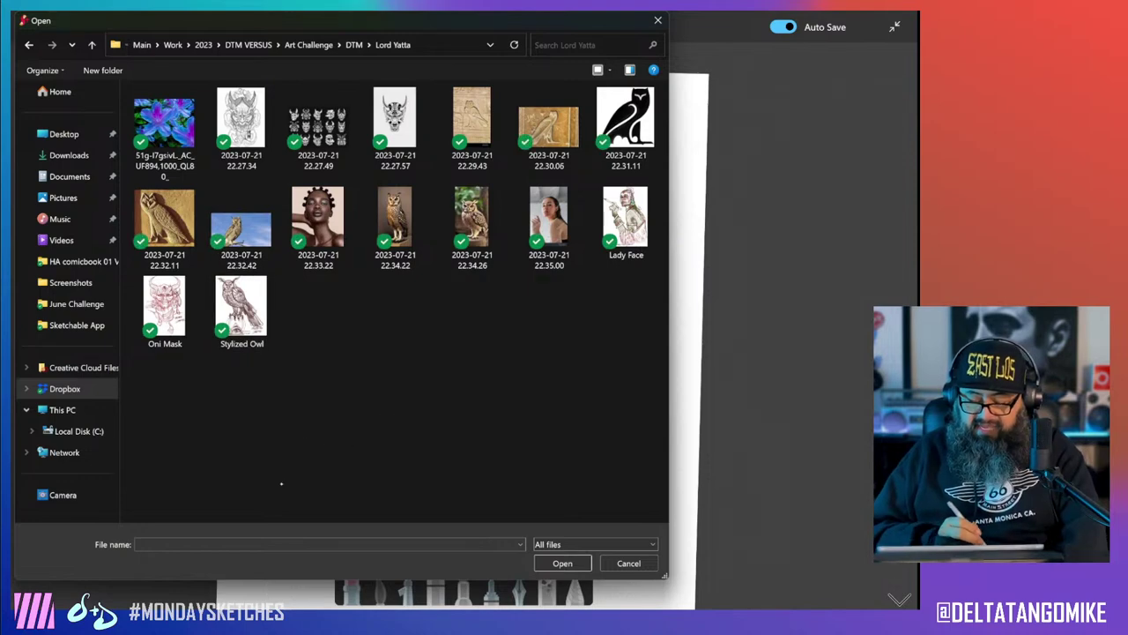
pyautogui.doubleClick(469, 222)
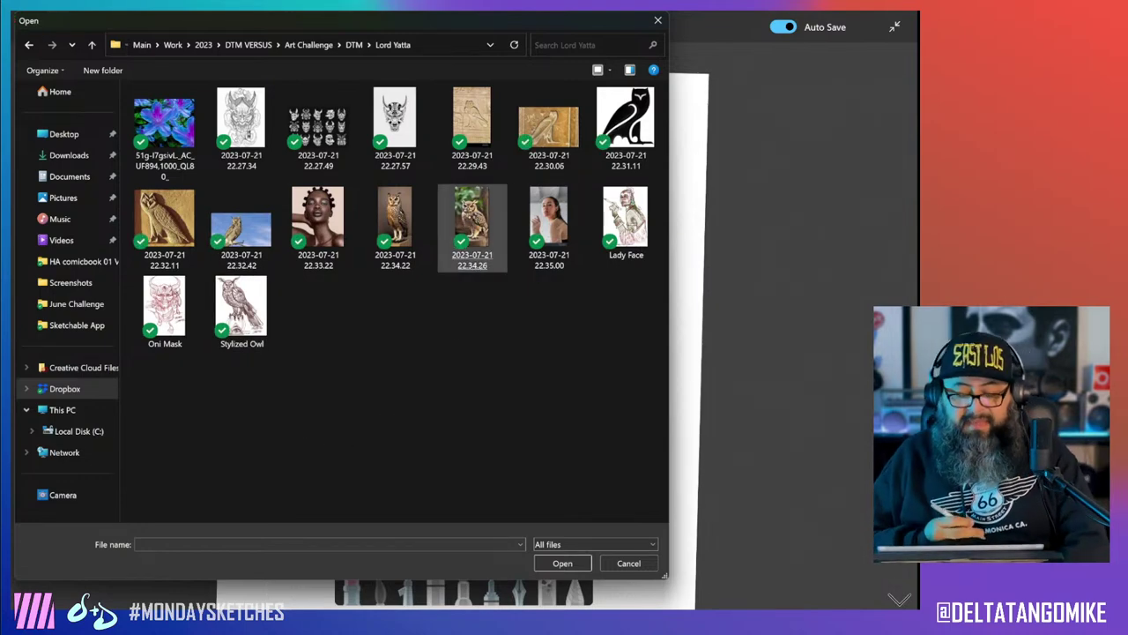
# Scale the placed owl photo down proportionally and position it beside the faded owl, just below the small red sketch reference.
pyautogui.click(79, 261)
pyautogui.moveTo(570, 223); pyautogui.dragTo(500, 342)
pyautogui.moveTo(427, 458)
pyautogui.mouseDown()
pyautogui.moveTo(322, 387)
pyautogui.moveTo(303, 357)
pyautogui.mouseUp()
pyautogui.moveTo(372, 503); pyautogui.dragTo(364, 486)
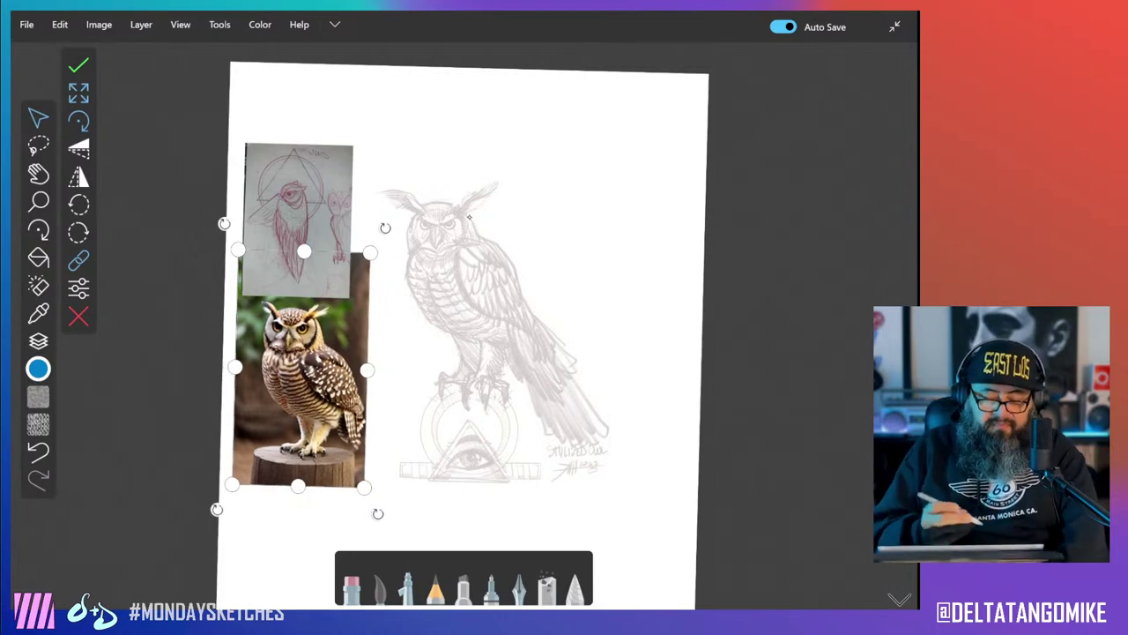
pyautogui.click(79, 65)
# Move the empty drawing layer to the top of the layer stack and make it the active layer.
pyautogui.scroll(5, 469, 217)
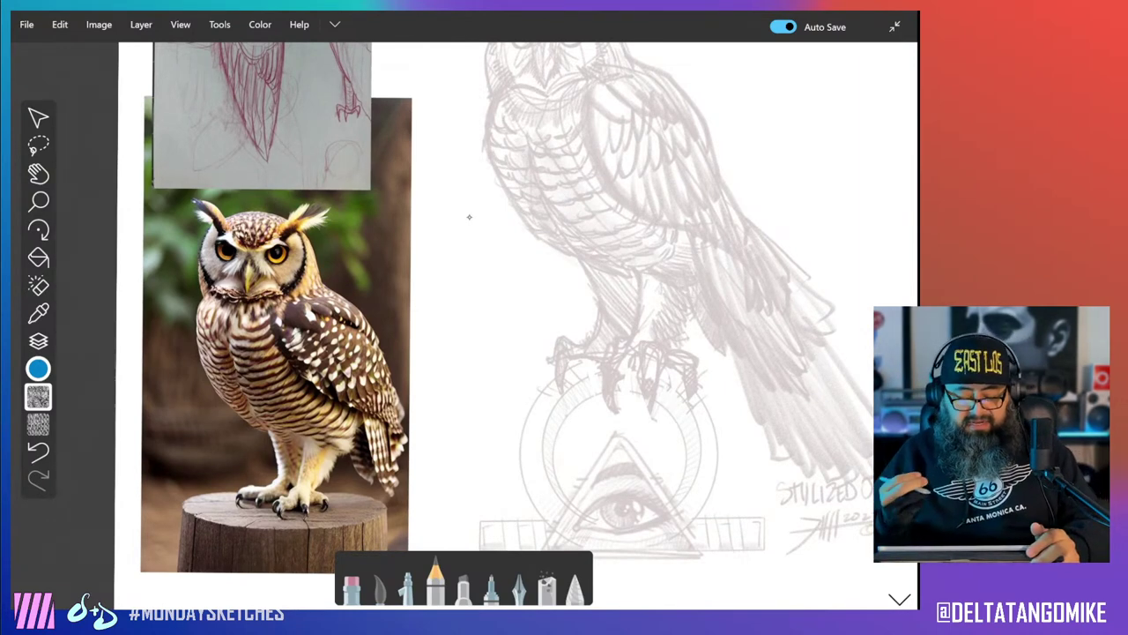
pyautogui.scroll(-2, 469, 216)
pyautogui.scroll(5, 469, 216)
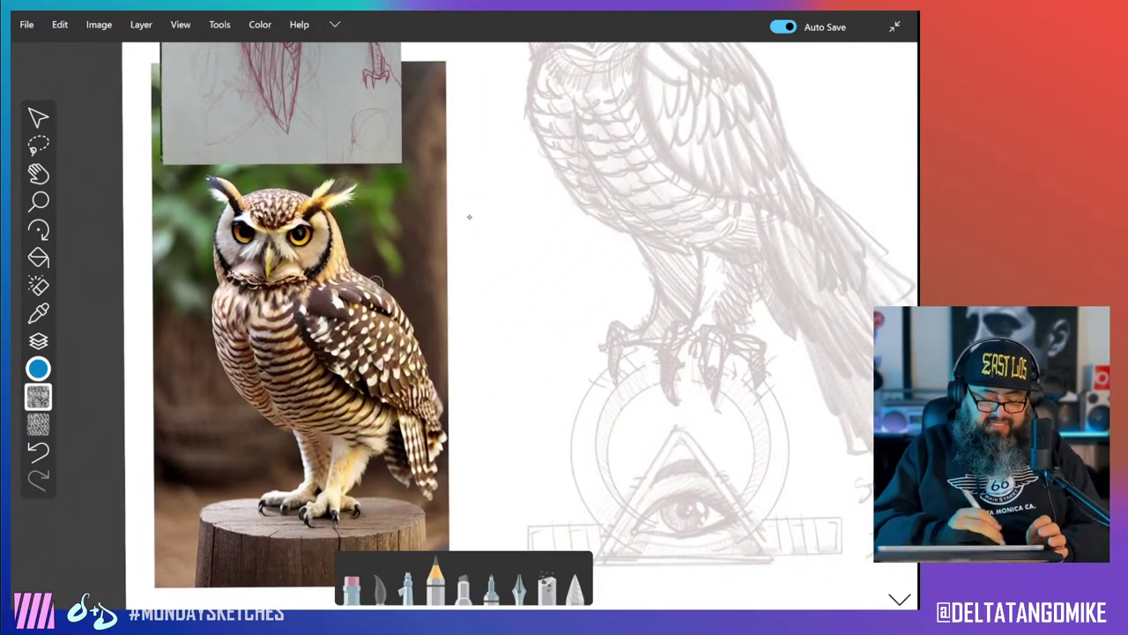
pyautogui.click(38, 341)
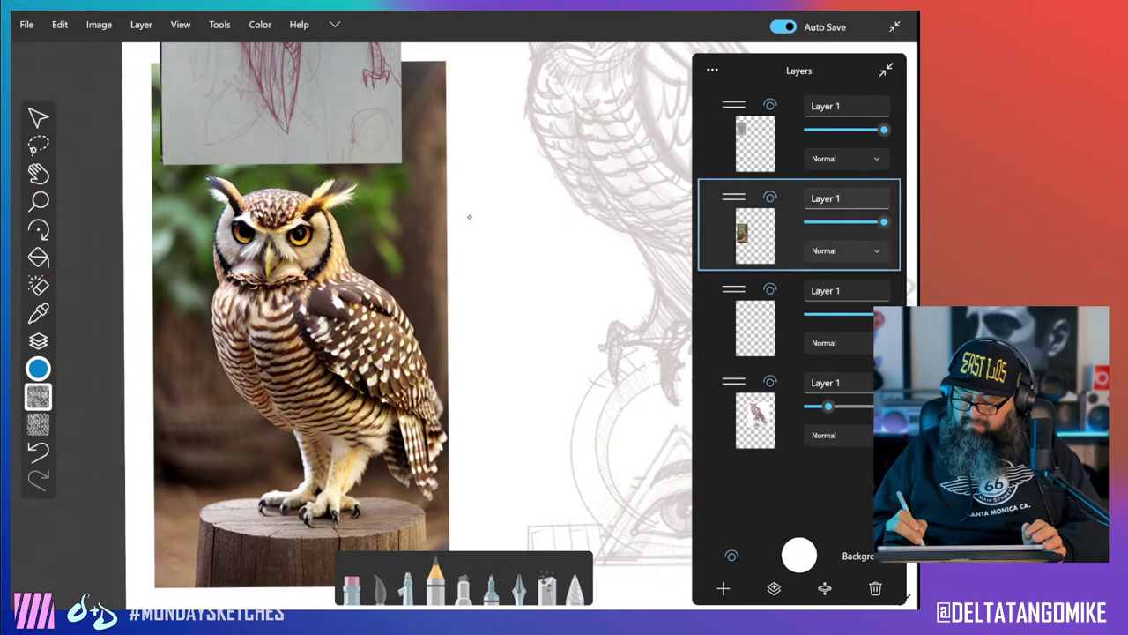
pyautogui.moveTo(734, 289); pyautogui.dragTo(754, 113)
pyautogui.click(755, 143)
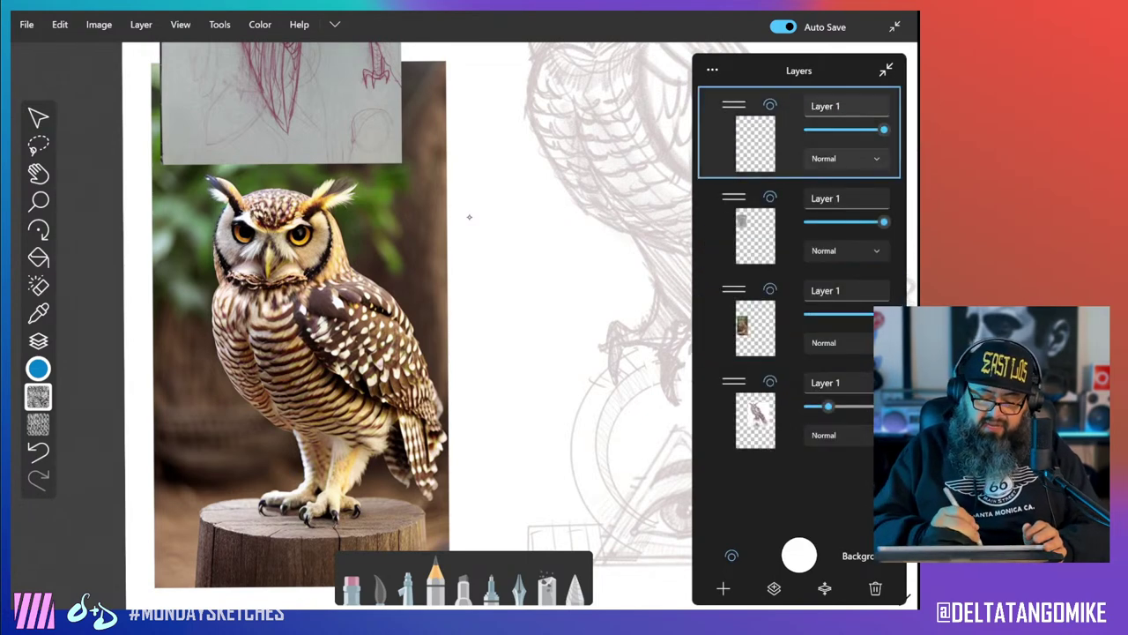
pyautogui.press('l')
pyautogui.moveTo(309, 292)
pyautogui.mouseDown()
pyautogui.moveTo(397, 404)
pyautogui.moveTo(312, 291)
pyautogui.moveTo(441, 436)
pyautogui.moveTo(306, 304)
pyautogui.mouseUp()
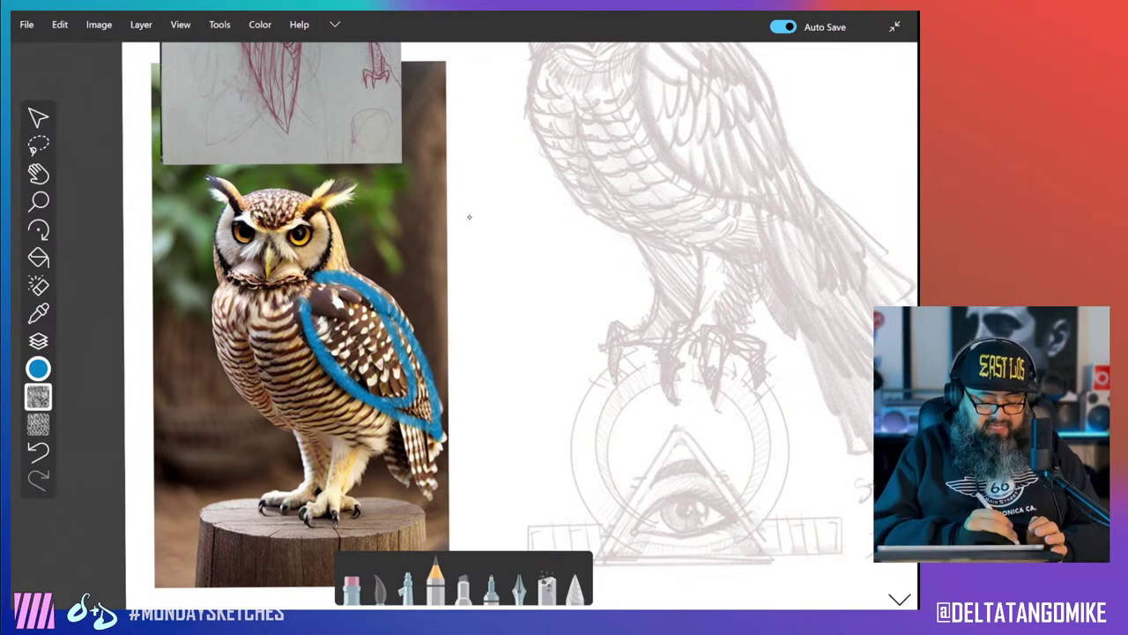
pyautogui.hotkey('ctrl', 'z')
# Lower the opacity of the owl photo layer and the small sketch reference layer to a little over half.
pyautogui.press('l')
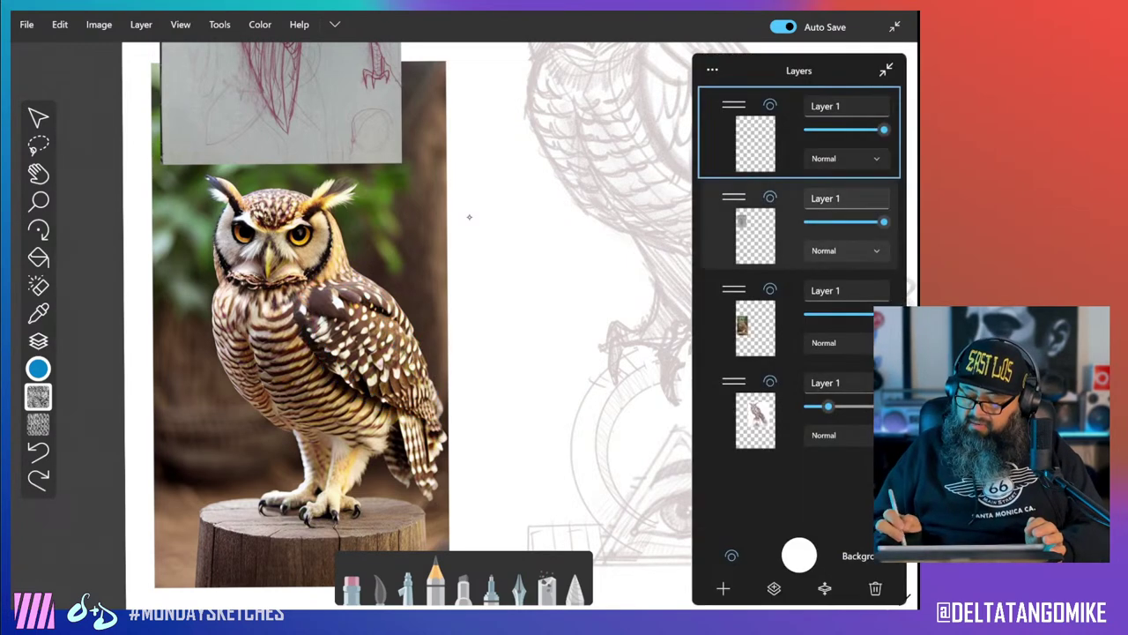
pyautogui.moveTo(884, 314); pyautogui.dragTo(854, 314)
pyautogui.moveTo(884, 223); pyautogui.dragTo(853, 221)
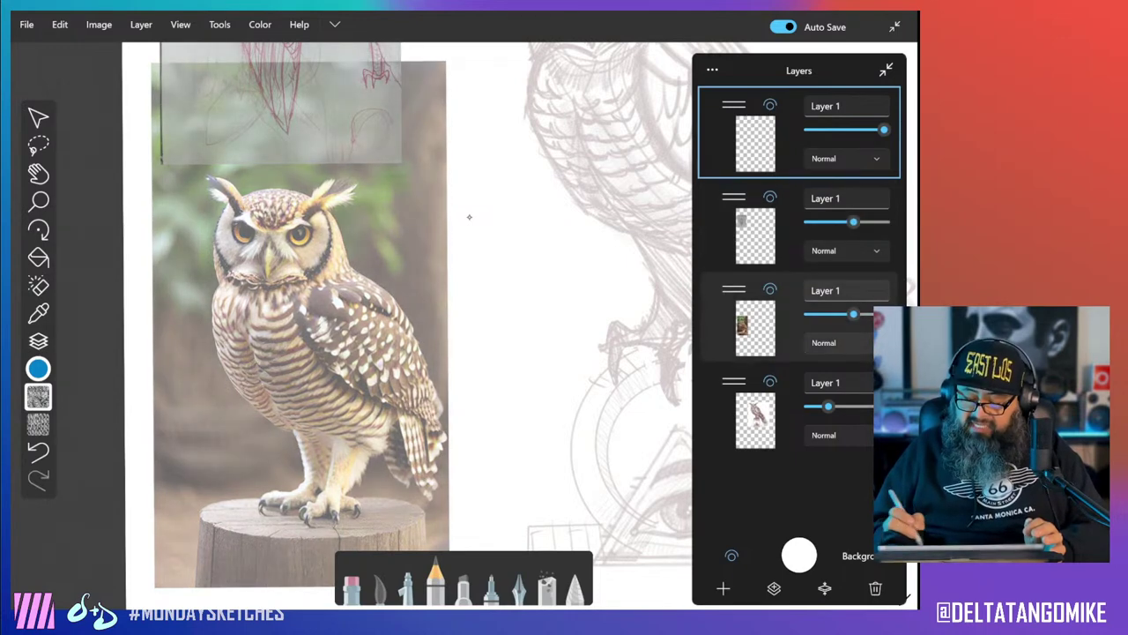
pyautogui.press('l')
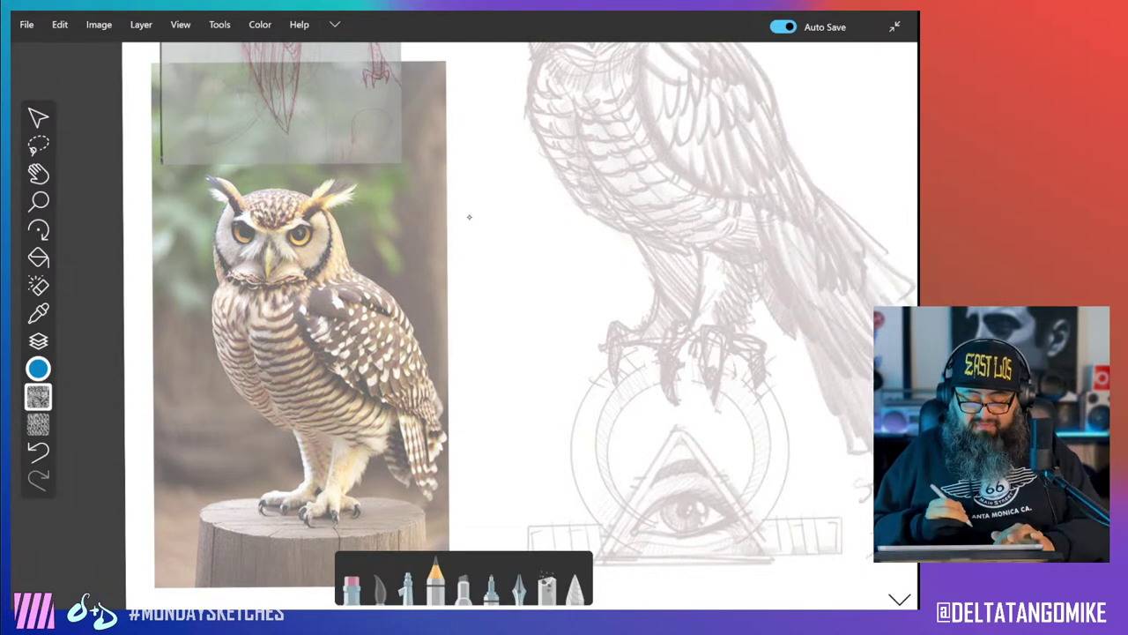
# Trace the owl photo's folded wing in blue pencil, including the back edge, lower edge and notched shoulder patch.
pyautogui.scroll(-3, 469, 217)
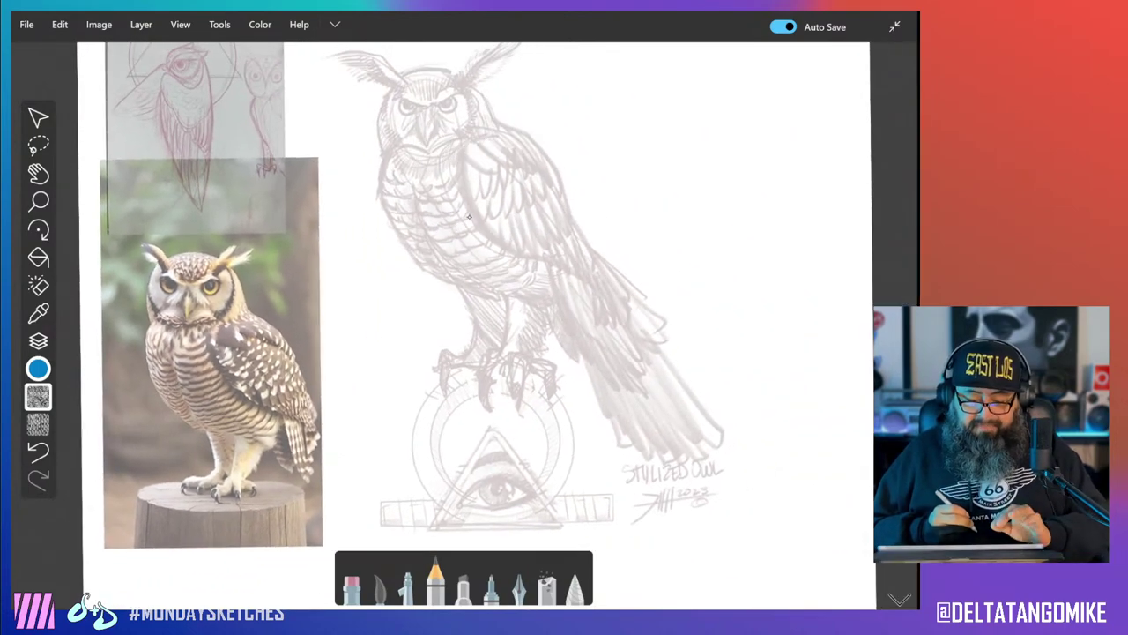
pyautogui.scroll(2, 469, 216)
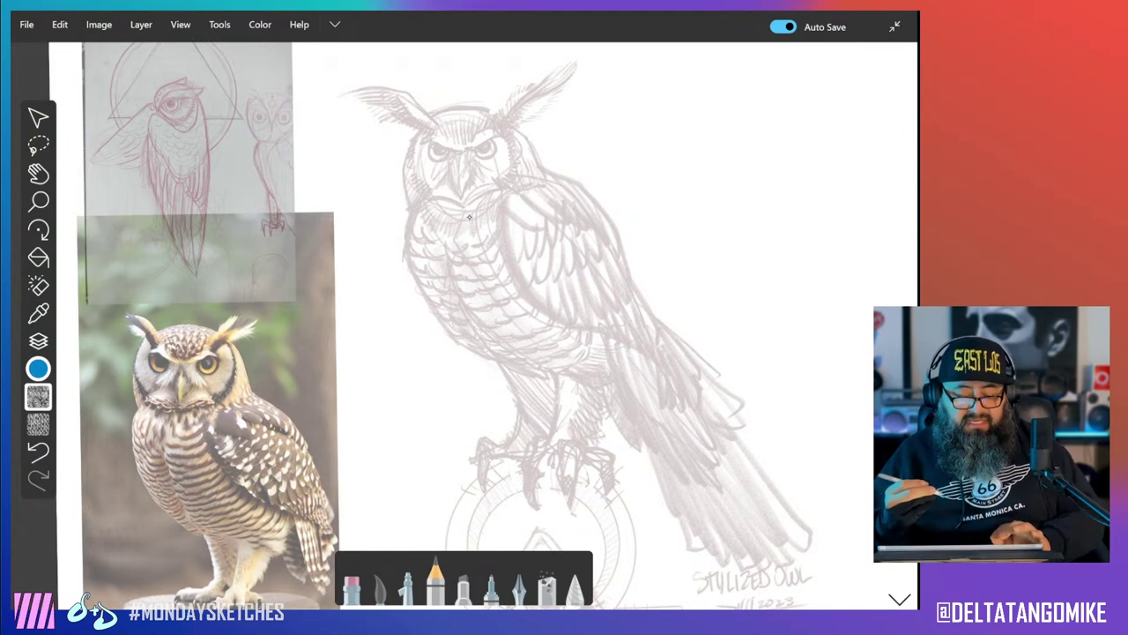
pyautogui.scroll(-2, 469, 217)
pyautogui.scroll(5, 469, 217)
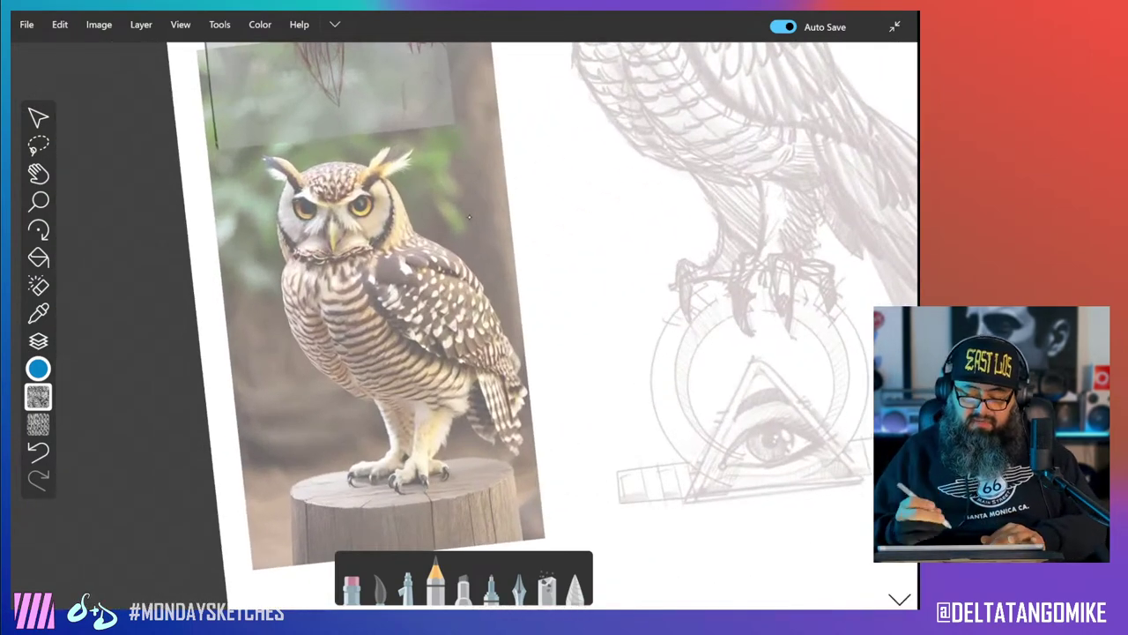
pyautogui.scroll(1, 469, 216)
pyautogui.moveTo(383, 244)
pyautogui.mouseDown()
pyautogui.moveTo(392, 279)
pyautogui.moveTo(604, 454)
pyautogui.mouseUp()
pyautogui.moveTo(514, 234); pyautogui.dragTo(546, 277)
pyautogui.moveTo(467, 255)
pyautogui.mouseDown()
pyautogui.moveTo(566, 318)
pyautogui.moveTo(461, 295)
pyautogui.mouseUp()
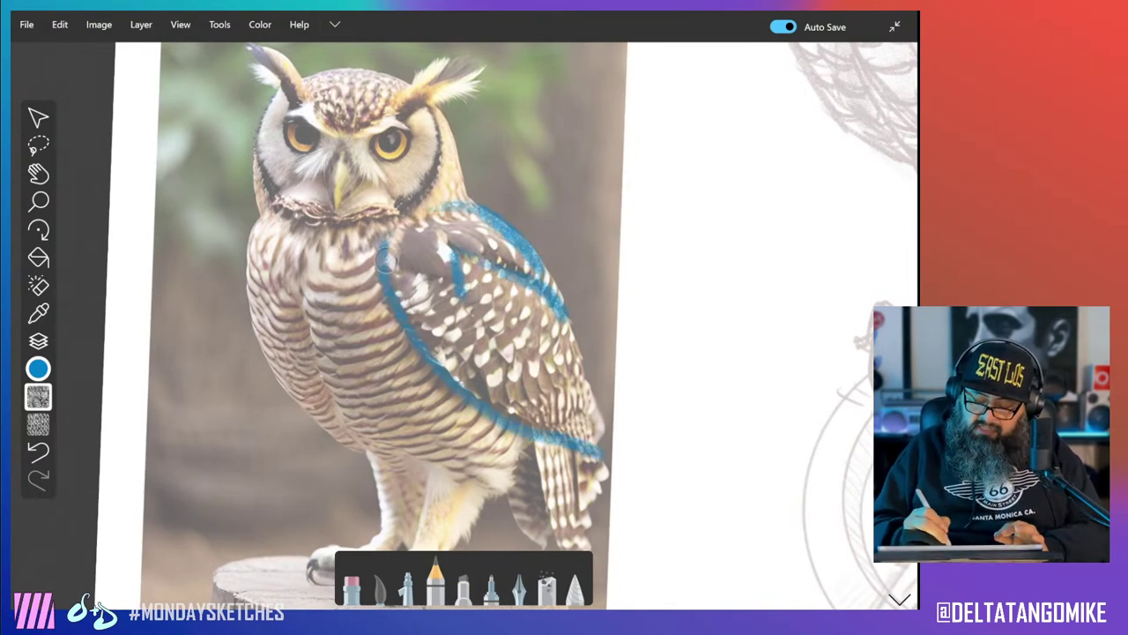
pyautogui.moveTo(380, 254); pyautogui.dragTo(454, 291)
pyautogui.moveTo(540, 278)
pyautogui.mouseDown()
pyautogui.moveTo(592, 374)
pyautogui.moveTo(617, 468)
pyautogui.moveTo(577, 427)
pyautogui.moveTo(554, 304)
pyautogui.mouseUp()
# Trace the wing tip and the tail feathers of the owl photo in blue pencil.
pyautogui.moveTo(562, 310)
pyautogui.mouseDown()
pyautogui.moveTo(598, 342)
pyautogui.moveTo(575, 371)
pyautogui.mouseUp()
pyautogui.moveTo(530, 316)
pyautogui.mouseDown()
pyautogui.moveTo(542, 346)
pyautogui.moveTo(587, 356)
pyautogui.moveTo(574, 442)
pyautogui.moveTo(579, 377)
pyautogui.mouseUp()
pyautogui.moveTo(483, 379); pyautogui.dragTo(532, 414)
# Trace both legs with their feet, the inner breast line and the outer chest contour of the owl photo in blue.
pyautogui.moveTo(500, 328)
pyautogui.mouseDown()
pyautogui.moveTo(453, 435)
pyautogui.moveTo(468, 468)
pyautogui.moveTo(453, 466)
pyautogui.moveTo(432, 495)
pyautogui.mouseUp()
pyautogui.moveTo(440, 419)
pyautogui.mouseDown()
pyautogui.moveTo(404, 486)
pyautogui.moveTo(383, 499)
pyautogui.moveTo(408, 471)
pyautogui.mouseUp()
pyautogui.moveTo(415, 363)
pyautogui.mouseDown()
pyautogui.moveTo(414, 448)
pyautogui.moveTo(484, 362)
pyautogui.mouseUp()
pyautogui.moveTo(351, 374)
pyautogui.mouseDown()
pyautogui.moveTo(409, 425)
pyautogui.moveTo(382, 432)
pyautogui.moveTo(393, 446)
pyautogui.moveTo(335, 490)
pyautogui.mouseUp()
pyautogui.moveTo(250, 241)
pyautogui.mouseDown()
pyautogui.moveTo(315, 351)
pyautogui.moveTo(356, 370)
pyautogui.mouseUp()
pyautogui.moveTo(181, 201)
pyautogui.mouseDown()
pyautogui.moveTo(191, 269)
pyautogui.moveTo(346, 374)
pyautogui.mouseUp()
# Hide the owl photo layer so only the blue tracing is shown on that part of the canvas.
pyautogui.click(38, 341)
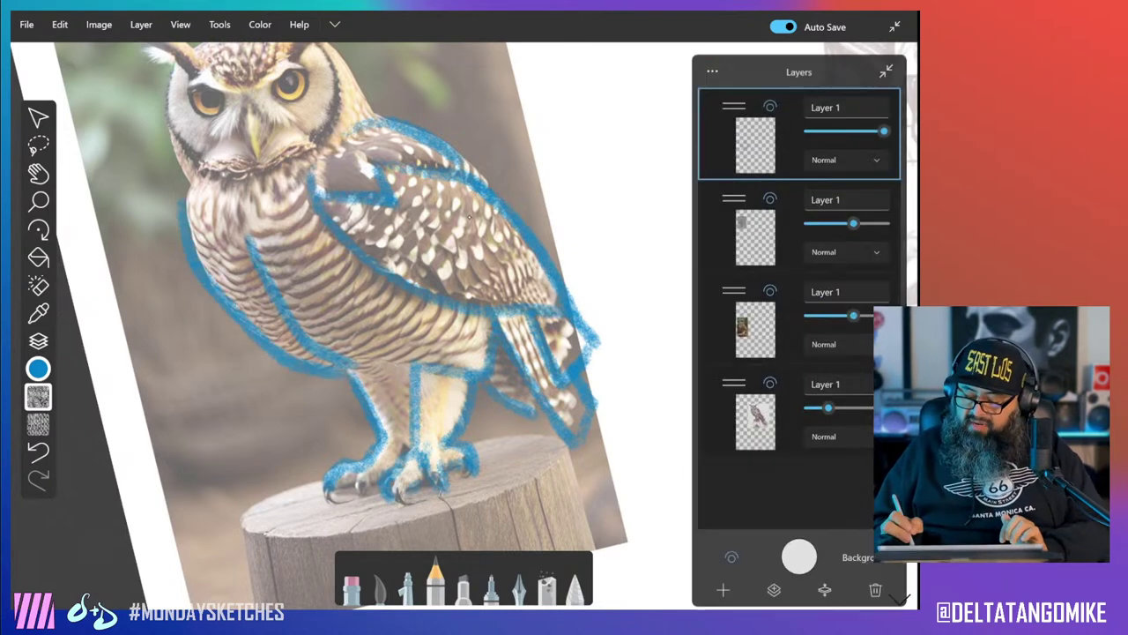
pyautogui.click(769, 290)
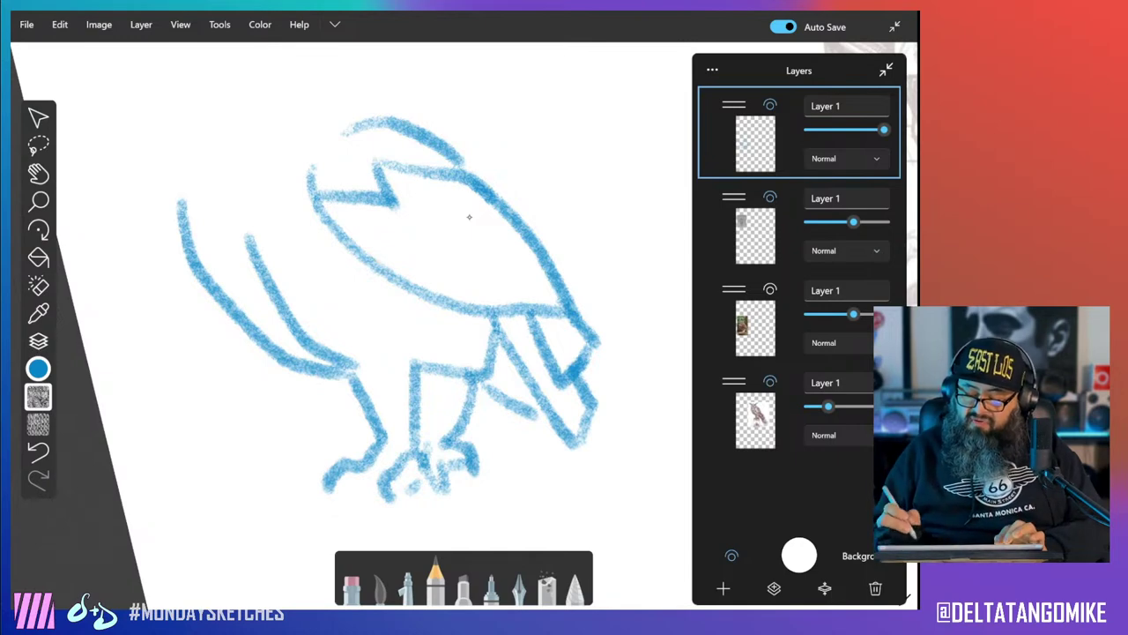
pyautogui.click(886, 69)
# Add light blue feather direction lines inside the wing, soft shading on the near leg and lengthwise lines in the tail.
pyautogui.moveTo(389, 228); pyautogui.dragTo(407, 245)
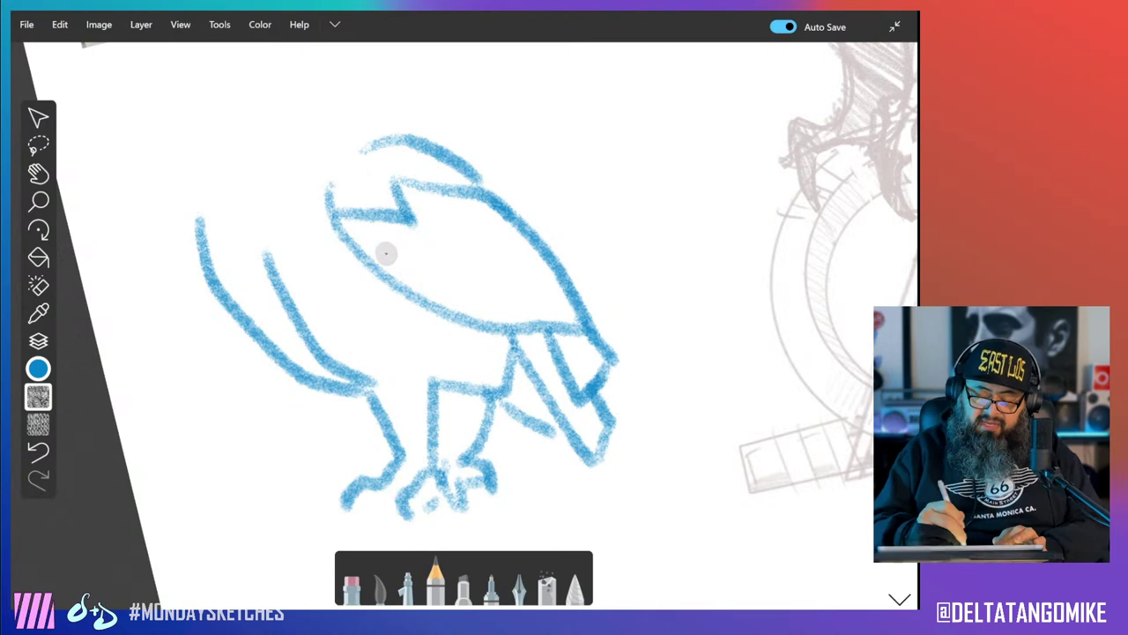
pyautogui.moveTo(414, 194); pyautogui.dragTo(542, 289)
pyautogui.moveTo(406, 220)
pyautogui.mouseDown()
pyautogui.moveTo(533, 303)
pyautogui.moveTo(512, 319)
pyautogui.mouseUp()
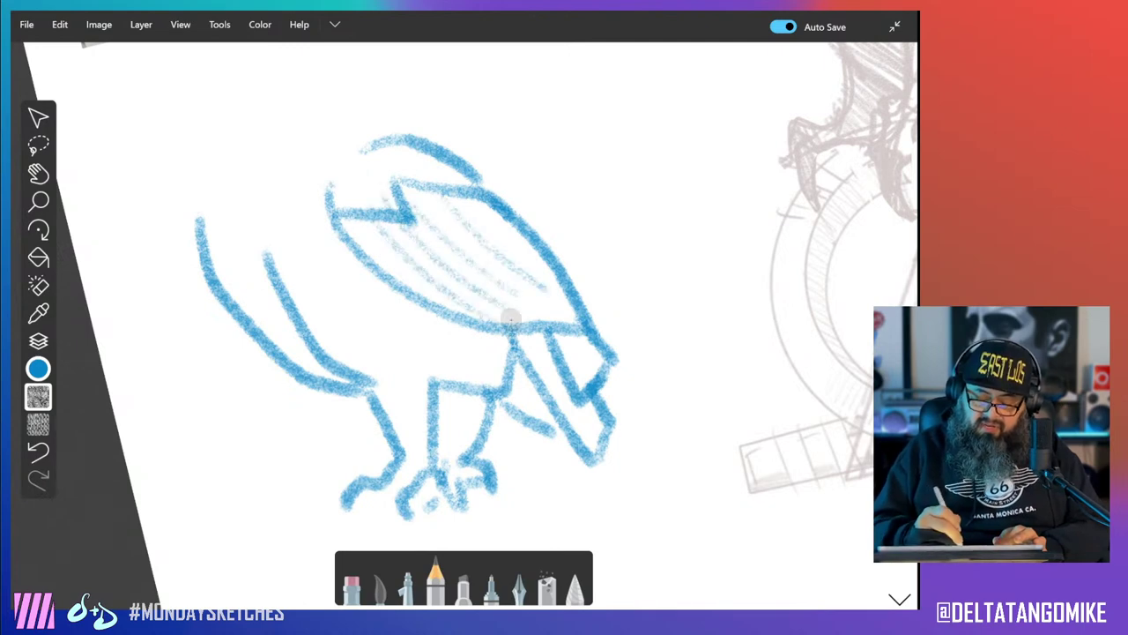
pyautogui.moveTo(468, 405)
pyautogui.mouseDown()
pyautogui.moveTo(496, 429)
pyautogui.moveTo(464, 457)
pyautogui.mouseUp()
pyautogui.moveTo(531, 342); pyautogui.dragTo(598, 451)
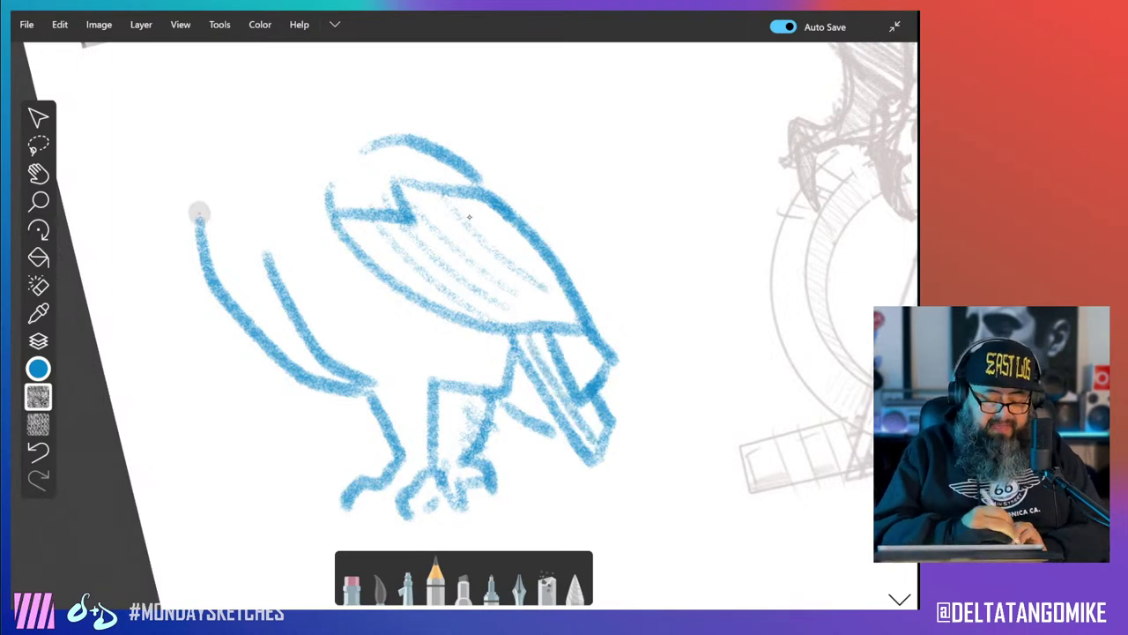
# Lower the blue tracing layer's opacity to about half and add a new layer above it.
pyautogui.click(38, 341)
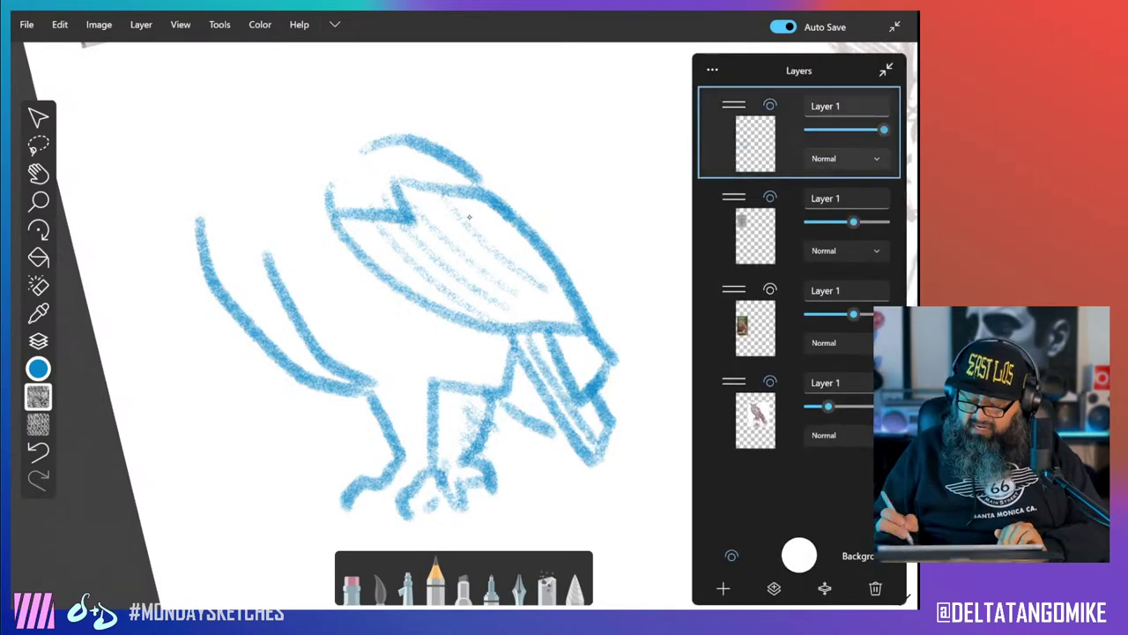
pyautogui.moveTo(884, 129); pyautogui.dragTo(843, 130)
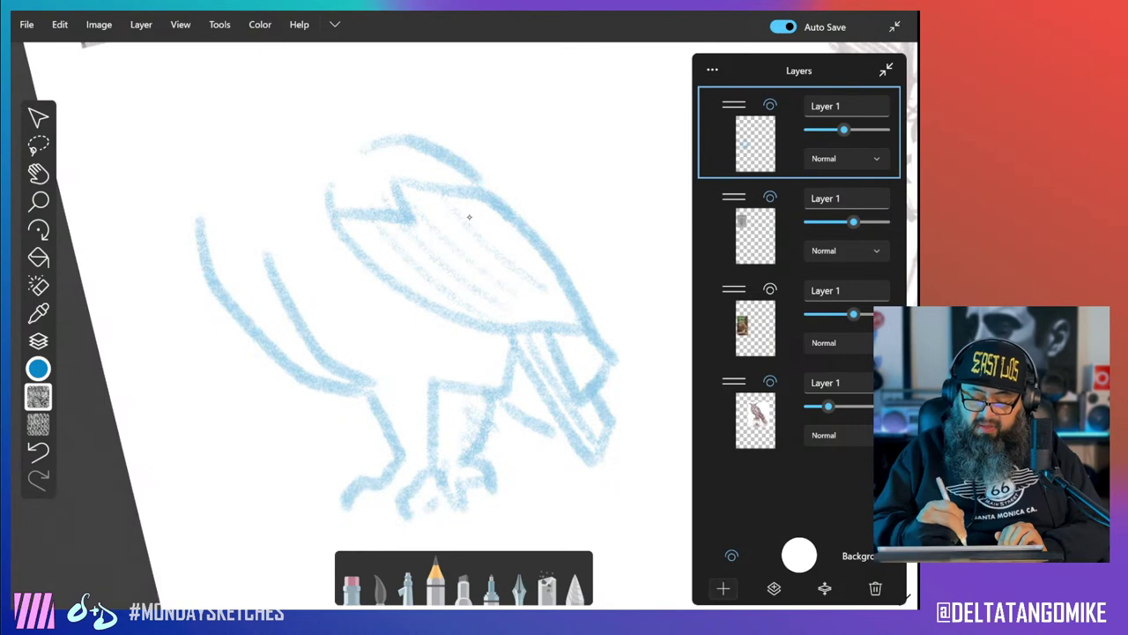
pyautogui.click(723, 588)
# Redraw the simplified wing outline, shoulder line and tail feathers of the owl in bold blue over the faded tracing.
pyautogui.click(391, 146)
pyautogui.moveTo(385, 140)
pyautogui.mouseDown()
pyautogui.moveTo(364, 151)
pyautogui.moveTo(481, 185)
pyautogui.moveTo(529, 221)
pyautogui.moveTo(617, 354)
pyautogui.moveTo(605, 362)
pyautogui.moveTo(445, 319)
pyautogui.moveTo(319, 175)
pyautogui.mouseUp()
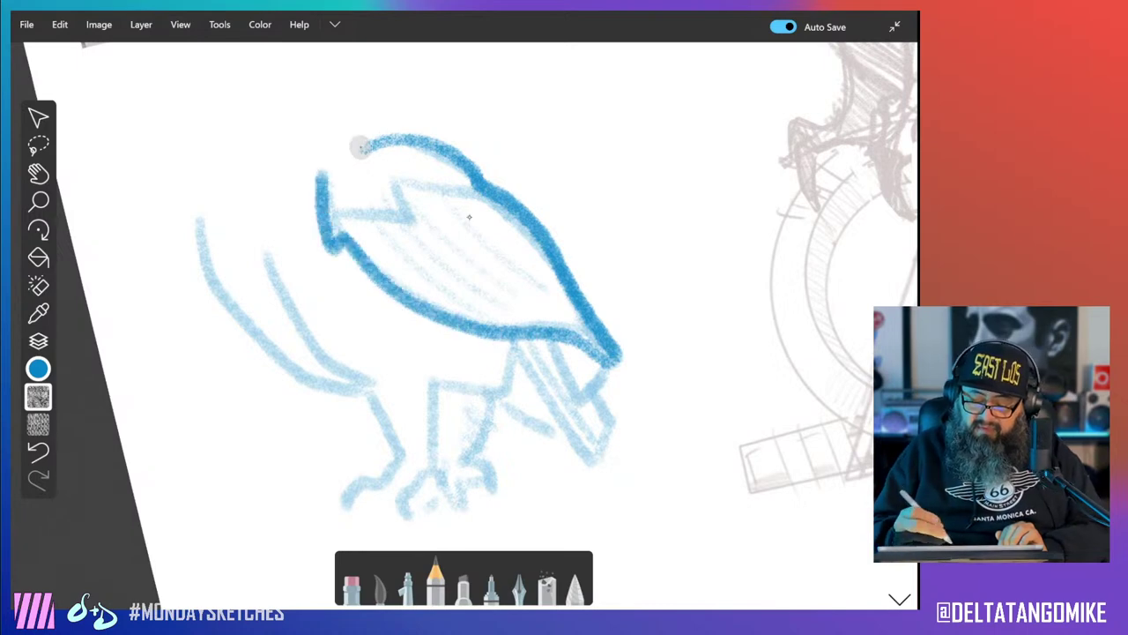
pyautogui.moveTo(546, 346); pyautogui.dragTo(592, 411)
pyautogui.moveTo(617, 363); pyautogui.dragTo(608, 407)
pyautogui.moveTo(518, 344)
pyautogui.mouseDown()
pyautogui.moveTo(586, 459)
pyautogui.moveTo(621, 386)
pyautogui.mouseUp()
pyautogui.moveTo(569, 412); pyautogui.dragTo(587, 452)
pyautogui.moveTo(592, 420); pyautogui.dragTo(603, 439)
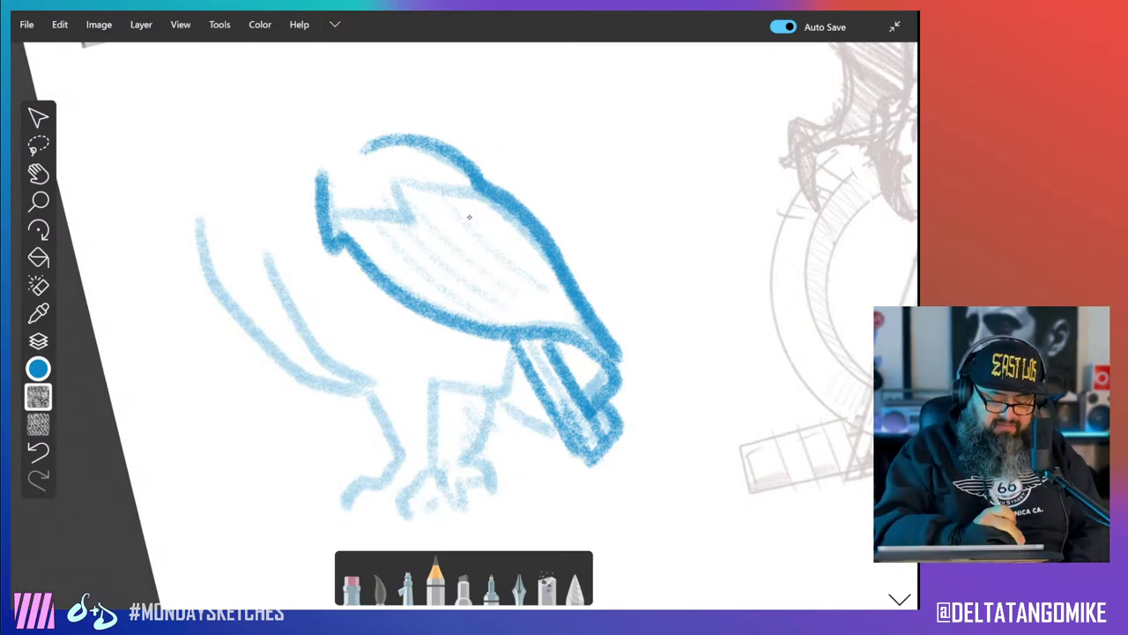
# Show the owl photo layer again and replace the two blue study layers with a new empty layer.
pyautogui.click(38, 341)
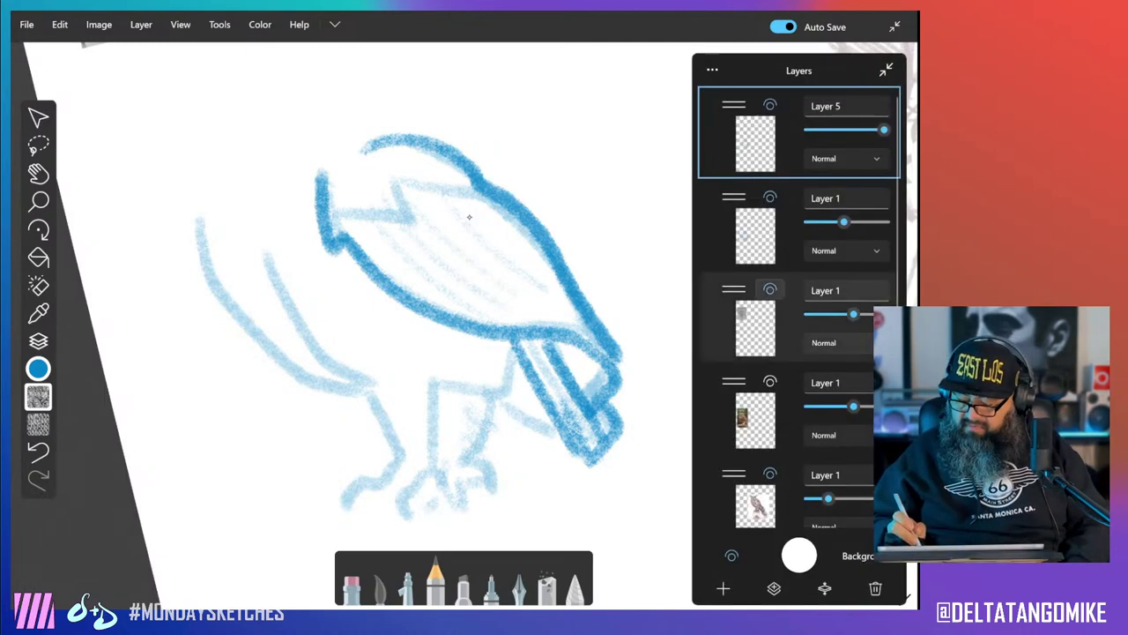
pyautogui.click(770, 382)
pyautogui.click(875, 588)
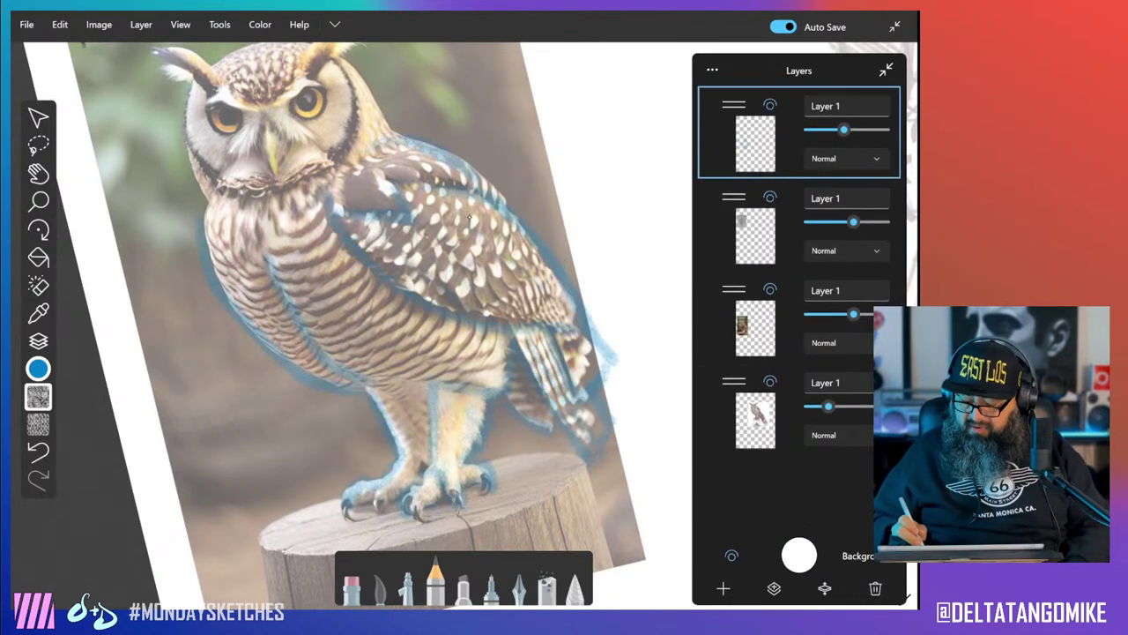
pyautogui.click(875, 588)
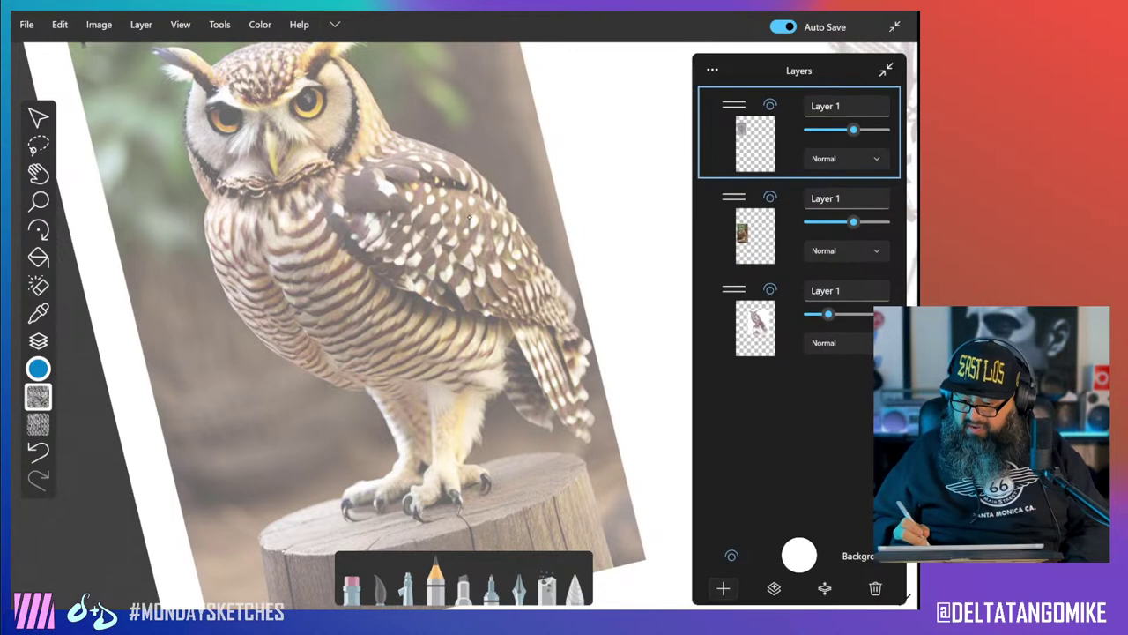
pyautogui.click(723, 588)
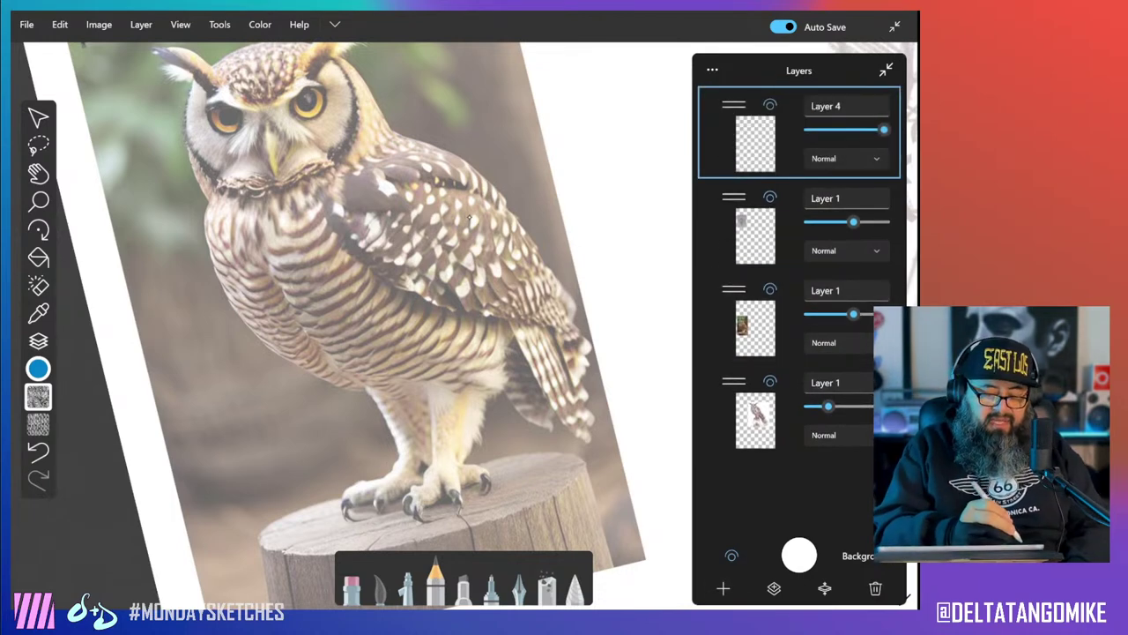
pyautogui.click(469, 218)
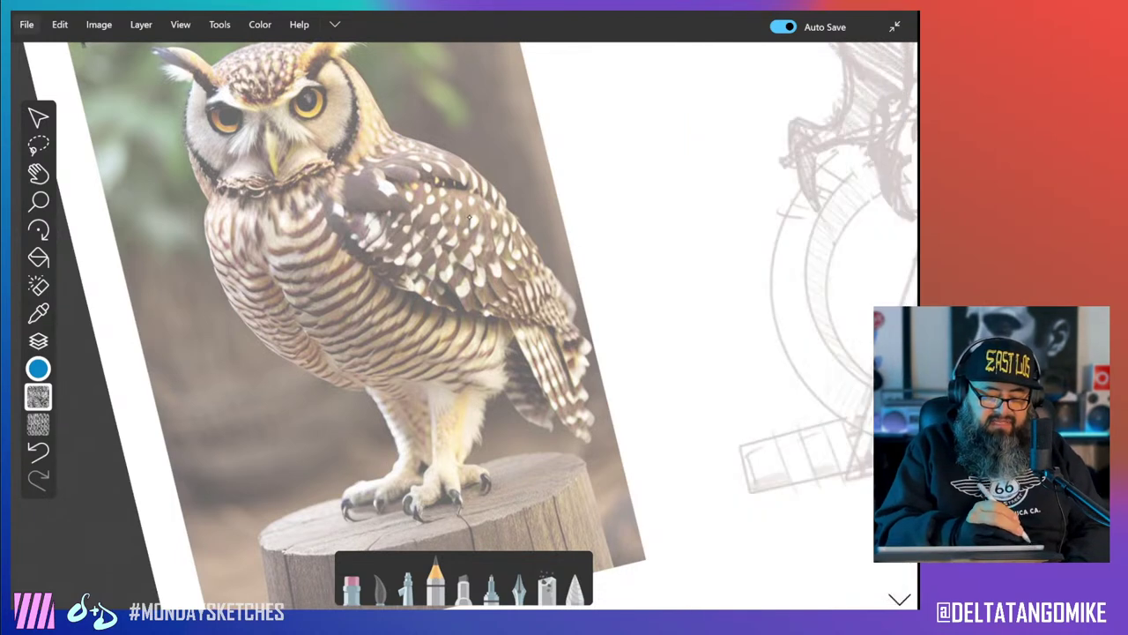
# Start saving the drawing as a Sketchable Plus file and enter the file name "owl sketching".
pyautogui.click(27, 25)
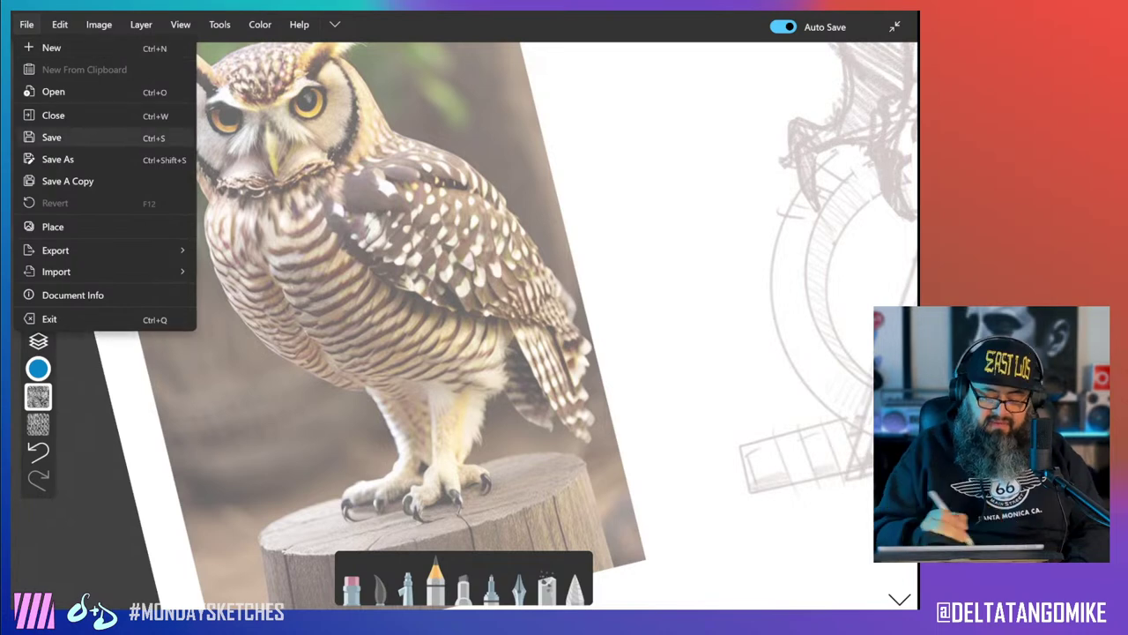
pyautogui.click(52, 138)
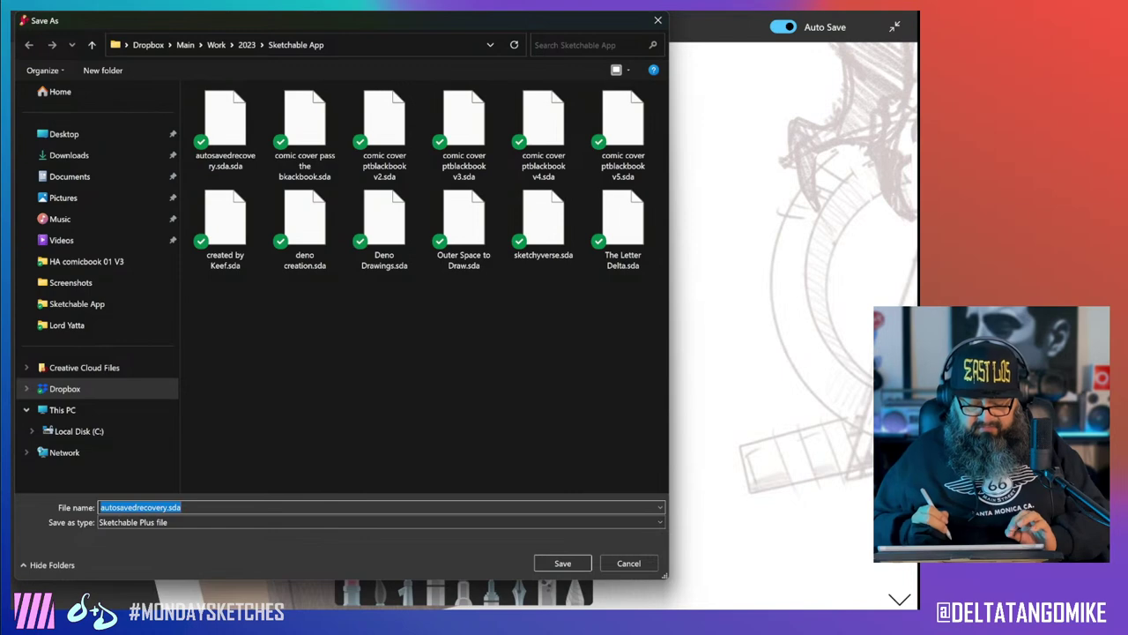
pyautogui.click(245, 506)
pyautogui.click(141, 321)
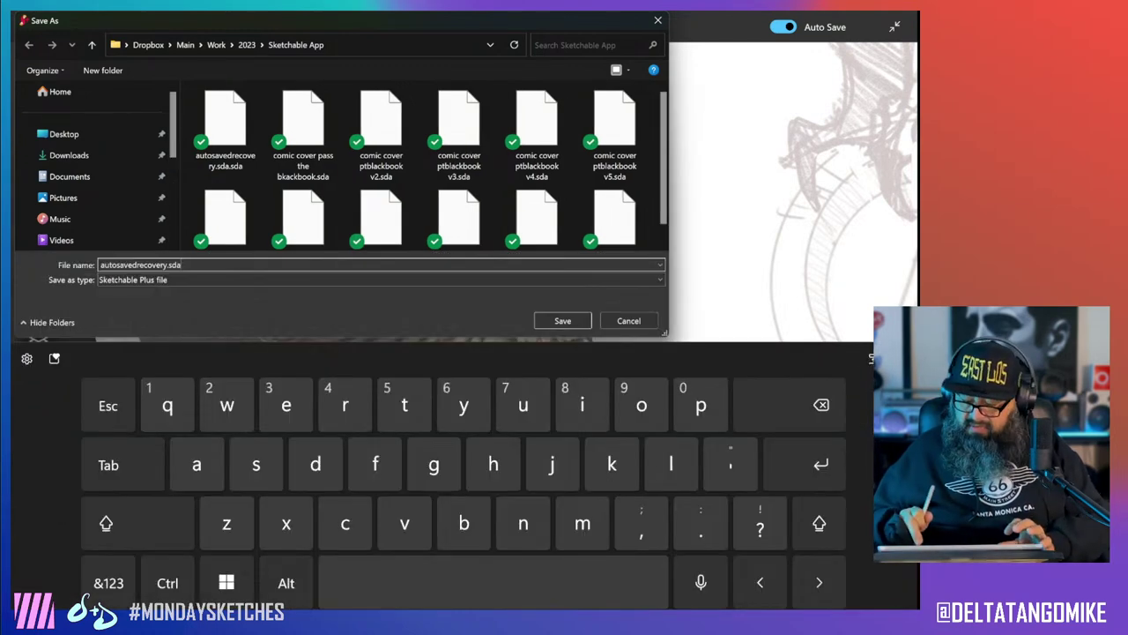
pyautogui.press('BackSpace')
pyautogui.press('BackSpace')
pyautogui.press('BackSpace')
pyautogui.press('BackSpace')
pyautogui.press('BackSpace')
pyautogui.press('BackSpace')
pyautogui.press('BackSpace')
pyautogui.press('BackSpace')
pyautogui.press('BackSpace')
pyautogui.press('BackSpace')
pyautogui.press('BackSpace')
pyautogui.press('BackSpace')
pyautogui.press('BackSpace')
pyautogui.press('BackSpace')
pyautogui.press('BackSpace')
pyautogui.press('BackSpace')
pyautogui.press('BackSpace')
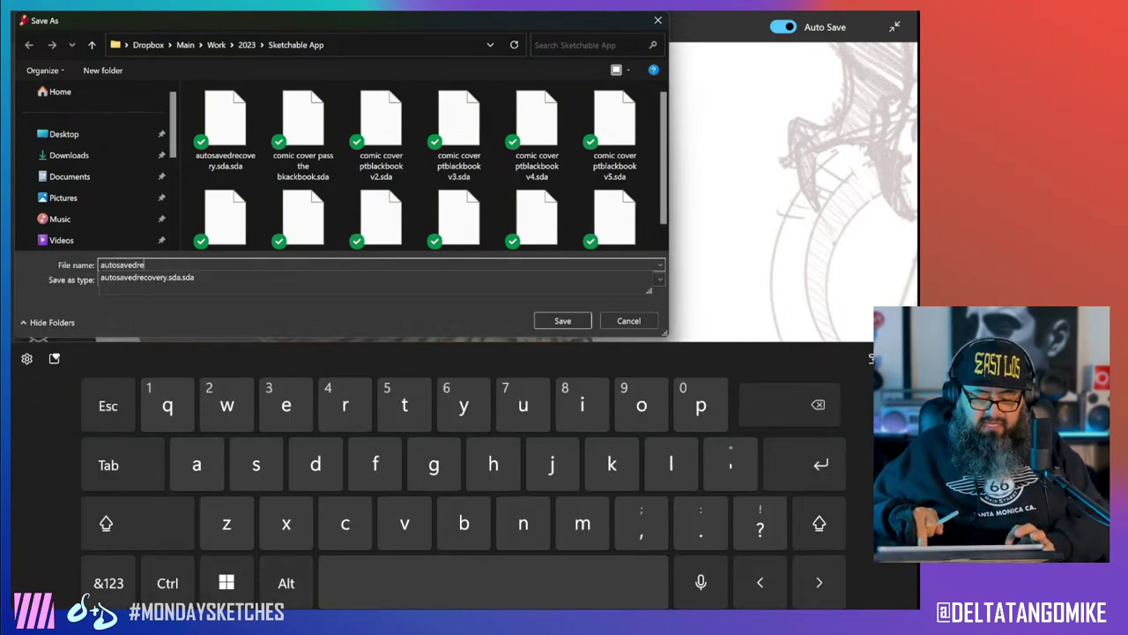
pyautogui.press('BackSpace')
pyautogui.press('BackSpace')
pyautogui.press('BackSpace')
pyautogui.press('BackSpace')
pyautogui.write('o')
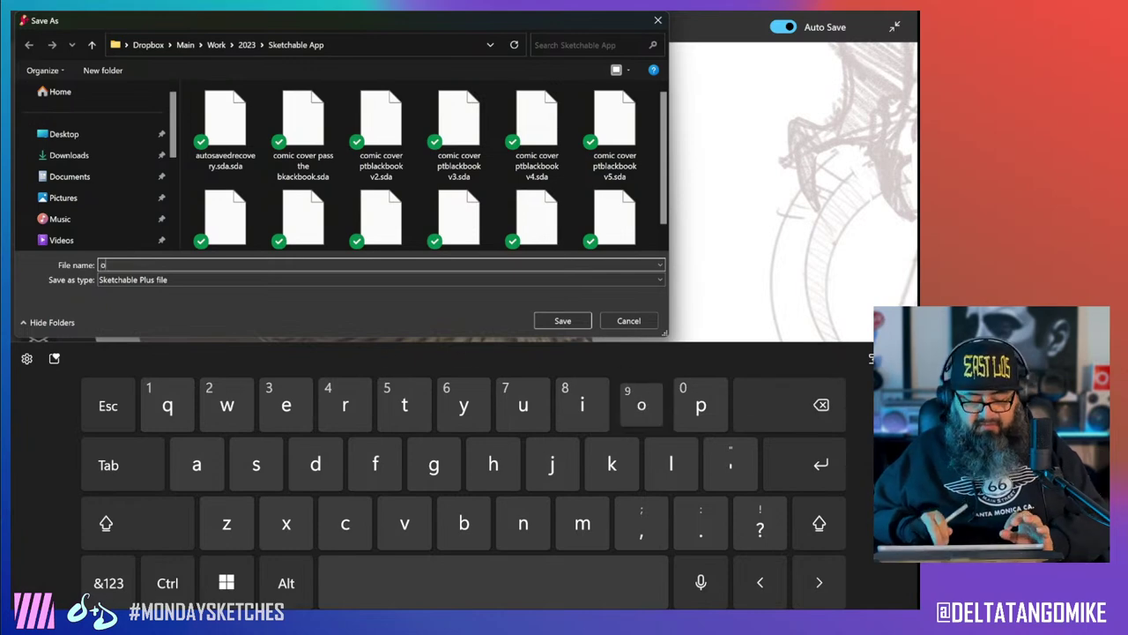
pyautogui.write('wl sketching')
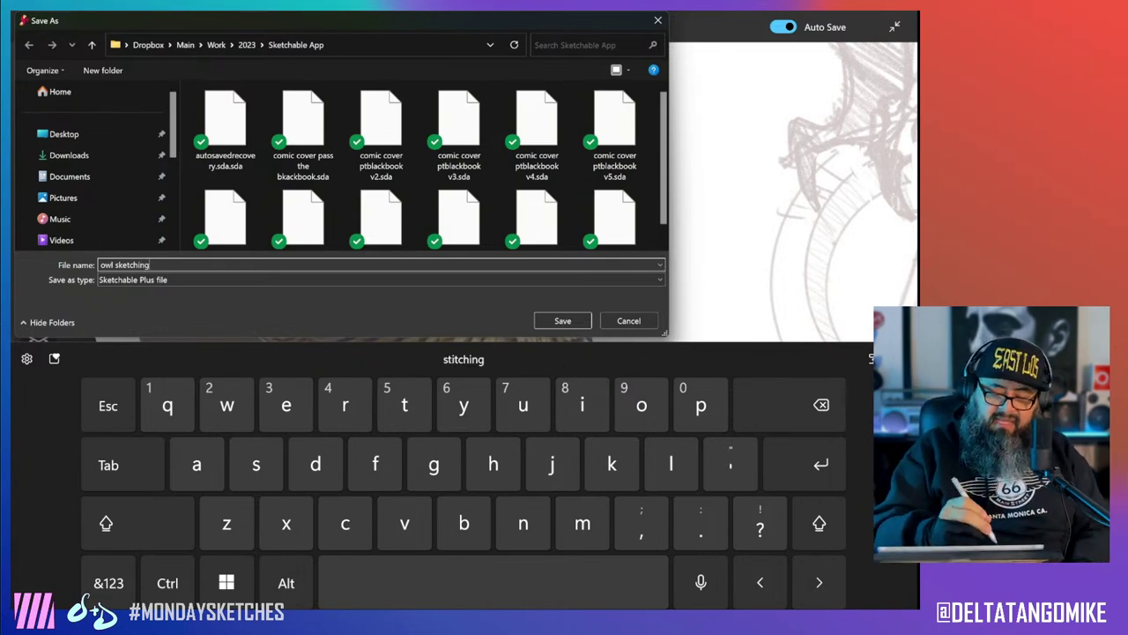
# Save the file in the challenge opponent's folder under 2023 > DTM VERSUS > Art Challenge > DTM.
pyautogui.click(247, 45)
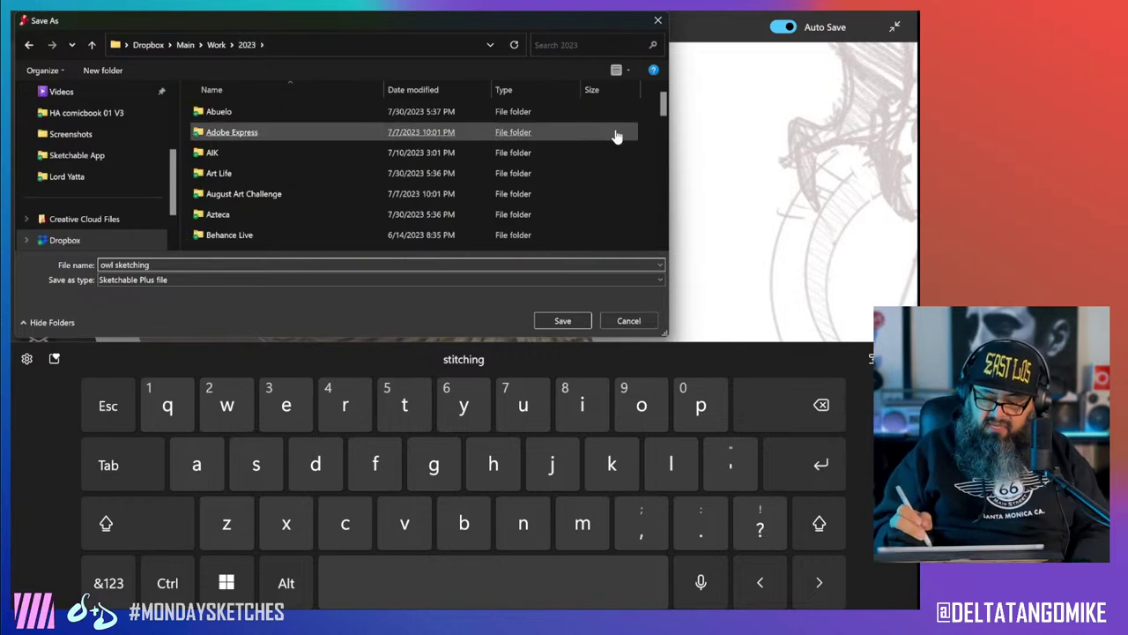
pyautogui.scroll(-10, 423, 167)
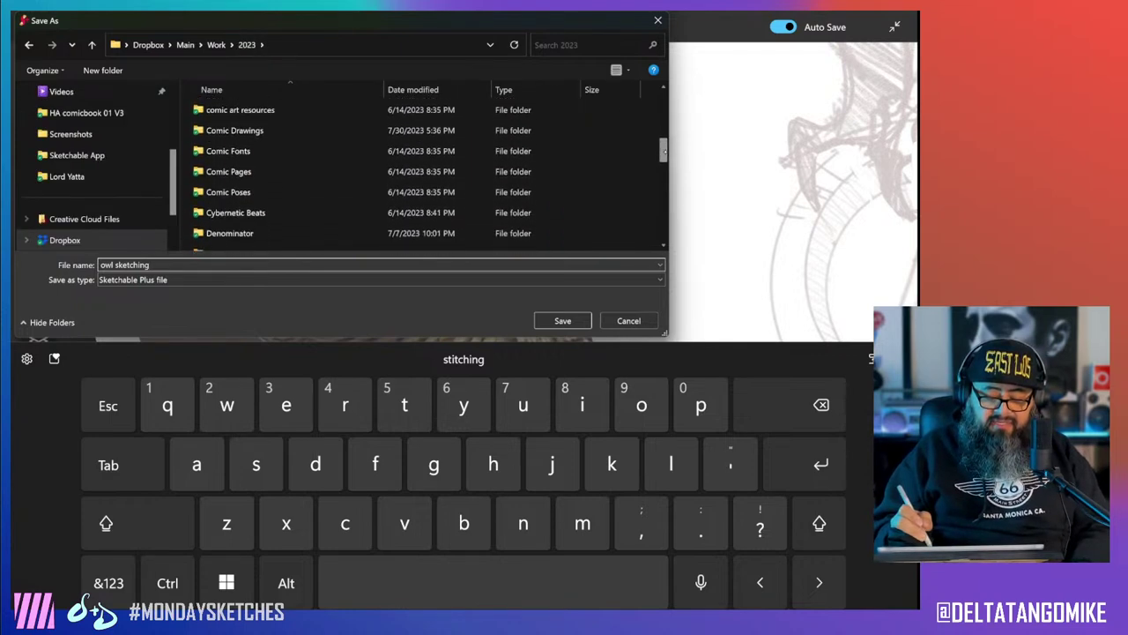
pyautogui.scroll(-2, 423, 168)
pyautogui.doubleClick(230, 195)
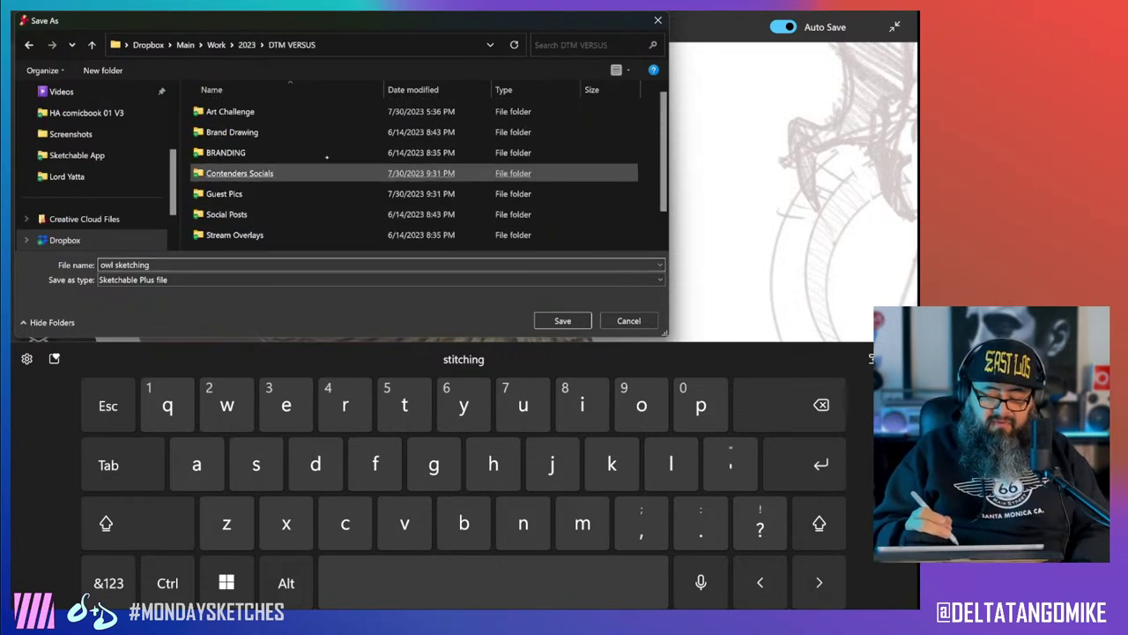
pyautogui.doubleClick(252, 113)
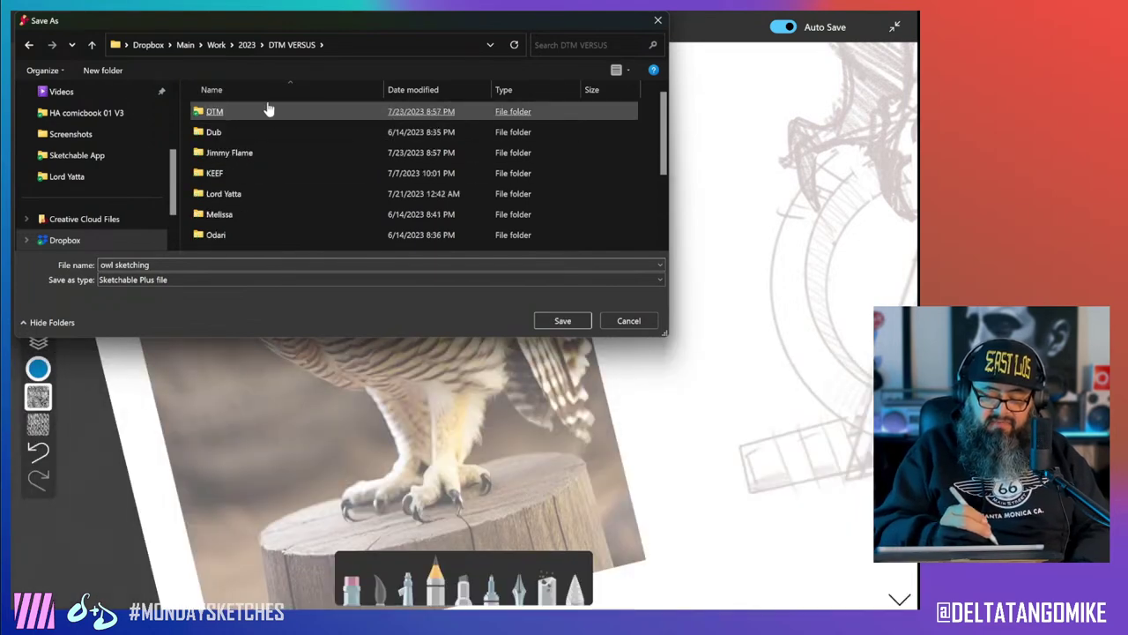
pyautogui.doubleClick(238, 114)
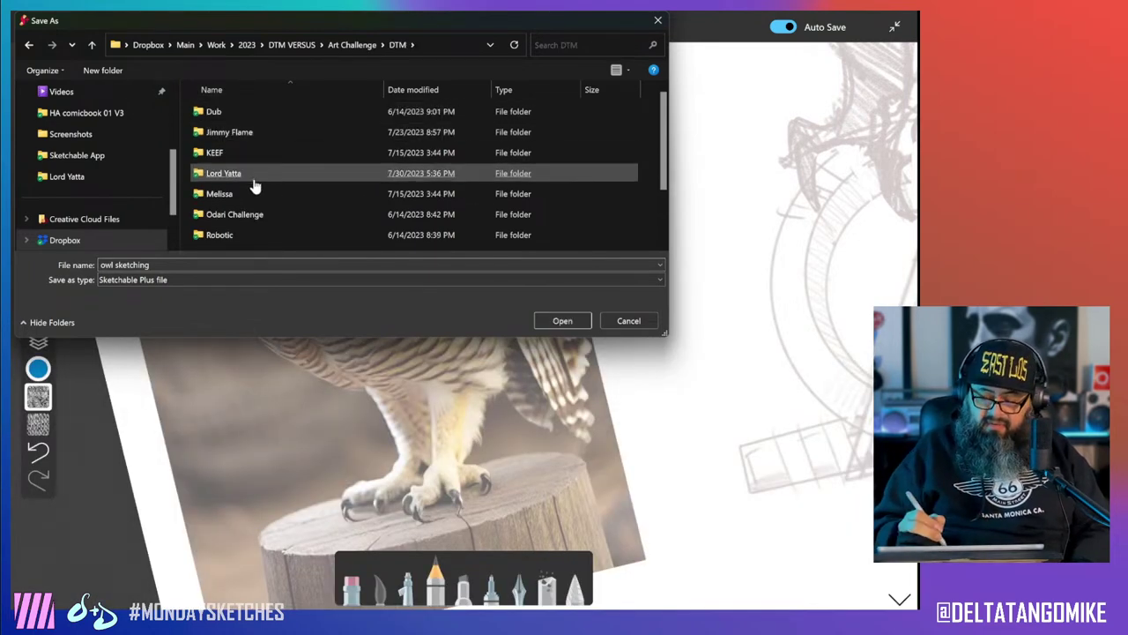
pyautogui.doubleClick(254, 176)
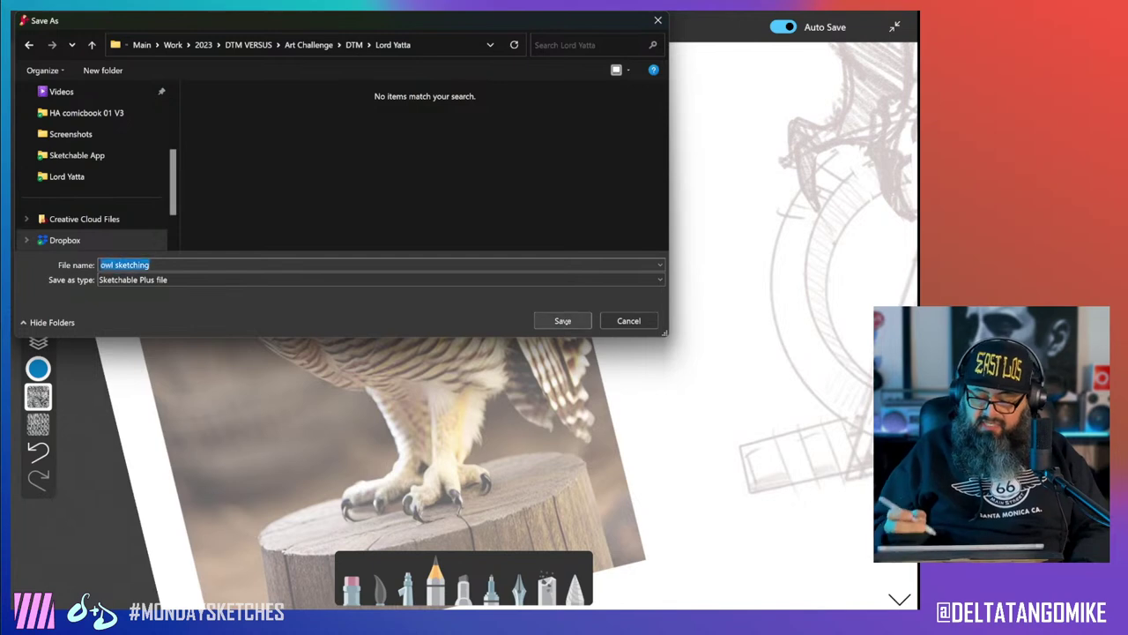
pyautogui.click(564, 321)
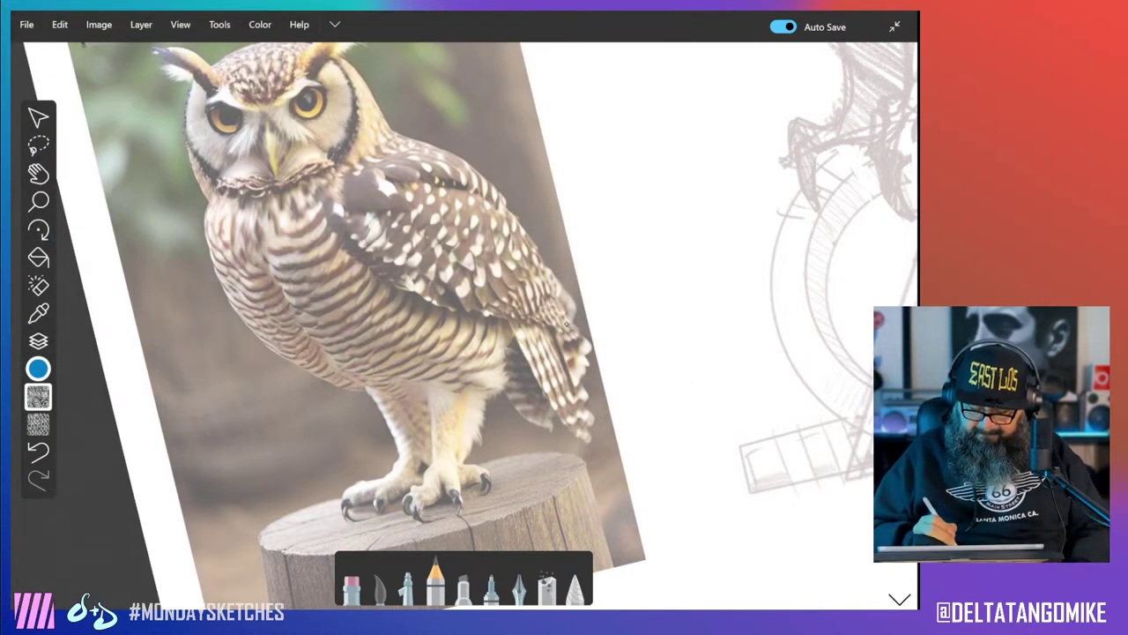
# Fine-tune the pencil brush for slightly thinner and lighter blue strokes.
pyautogui.click(436, 584)
pyautogui.moveTo(413, 418); pyautogui.dragTo(404, 418)
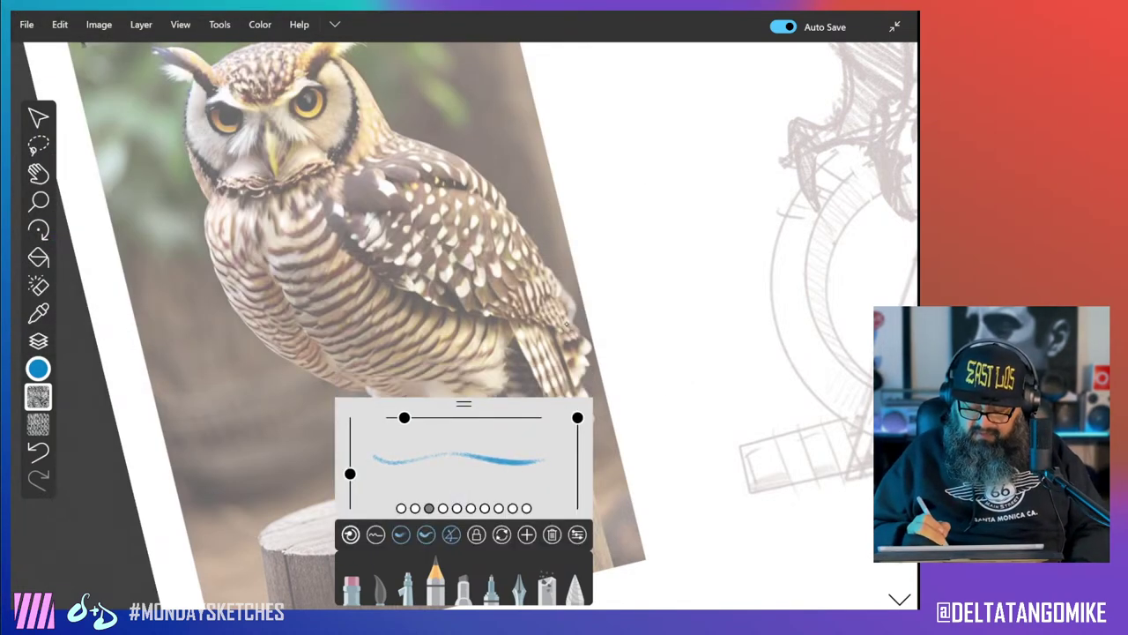
pyautogui.moveTo(578, 417); pyautogui.dragTo(577, 432)
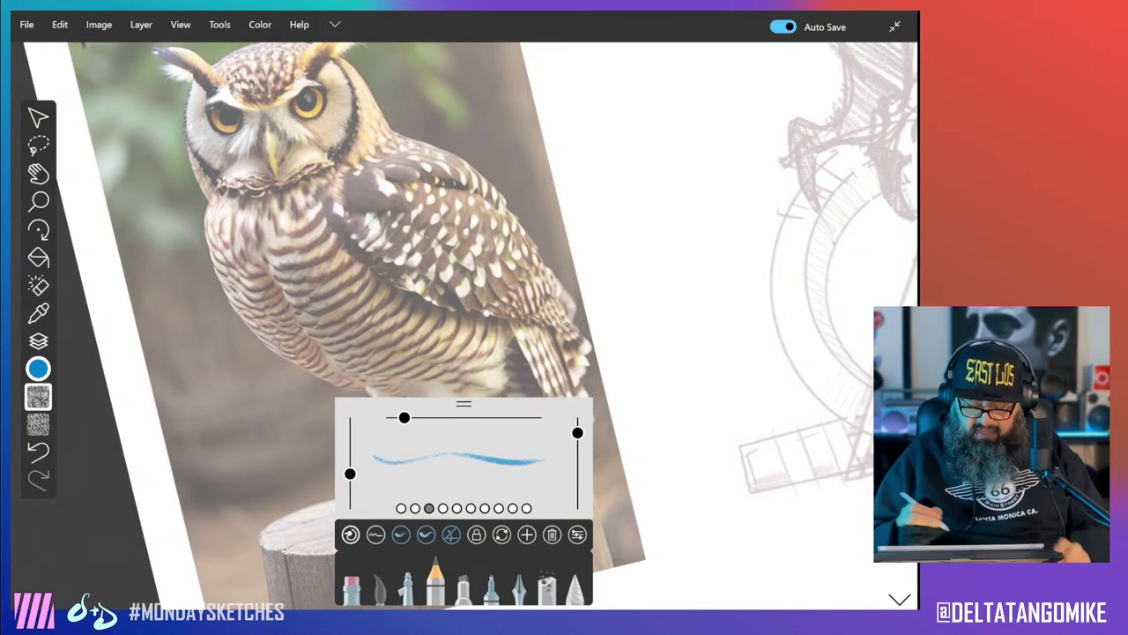
pyautogui.moveTo(350, 474); pyautogui.dragTo(350, 441)
pyautogui.click(436, 583)
# Trace the round head outline, face edge and chin of the faded owl sketch in blue pencil.
pyautogui.scroll(-5, 464, 323)
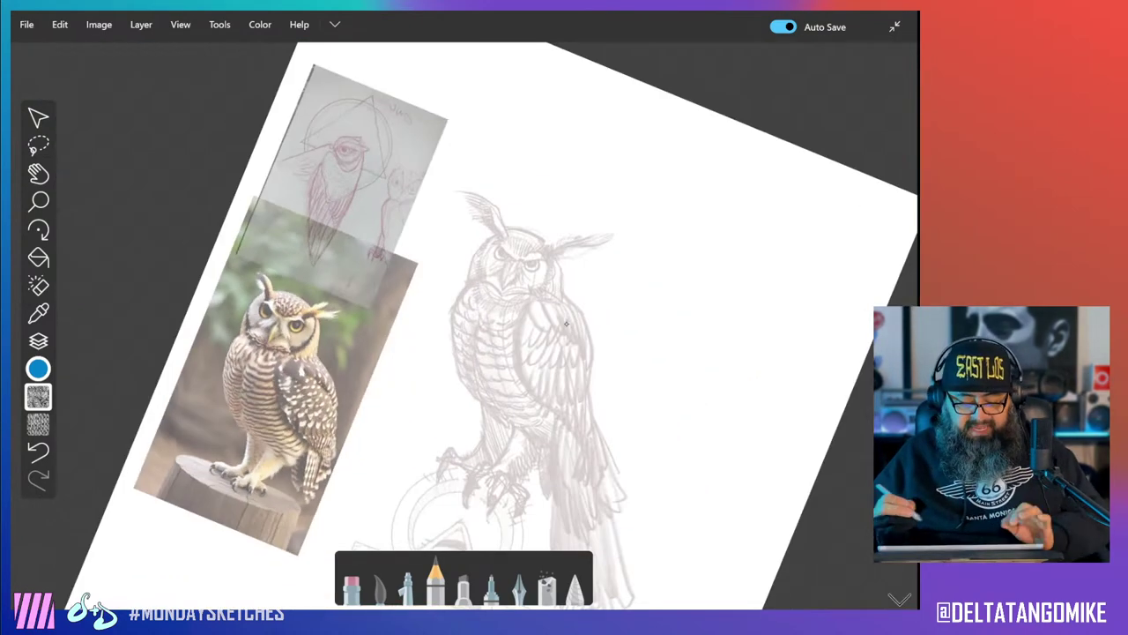
pyautogui.scroll(1, 567, 324)
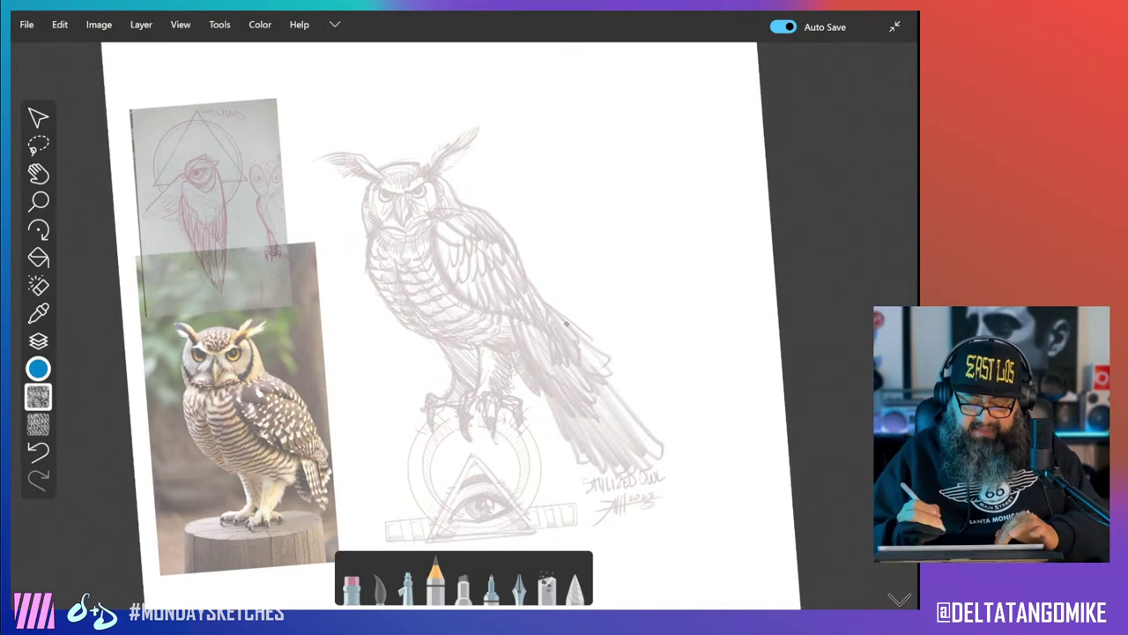
pyautogui.scroll(3, 567, 323)
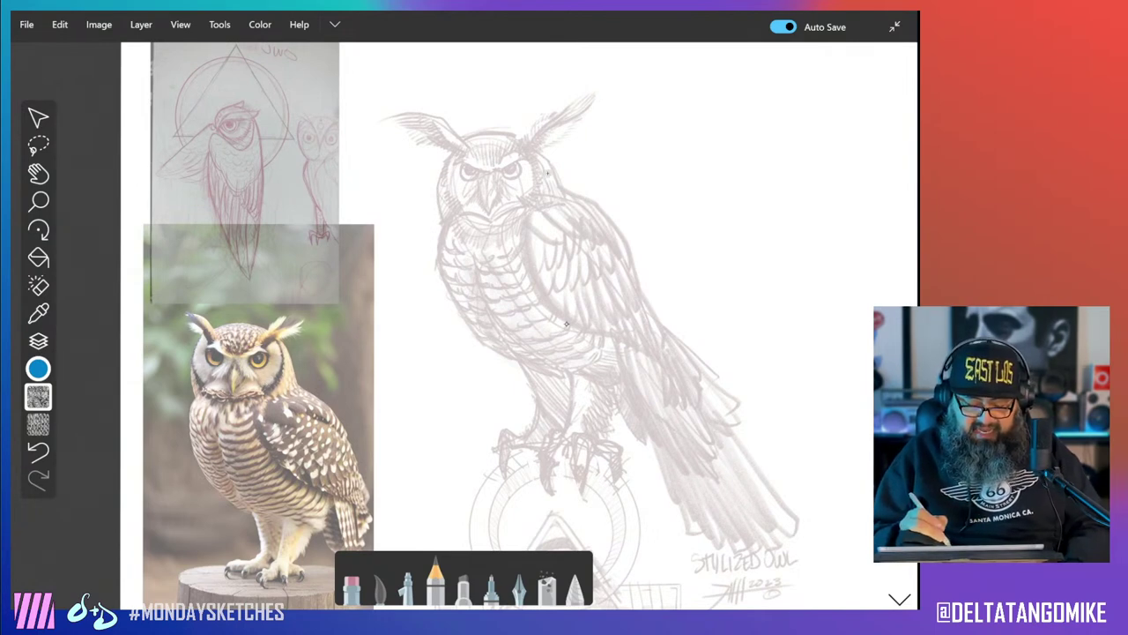
pyautogui.moveTo(551, 163)
pyautogui.mouseDown()
pyautogui.moveTo(560, 187)
pyautogui.moveTo(529, 139)
pyautogui.moveTo(445, 163)
pyautogui.moveTo(436, 211)
pyautogui.mouseUp()
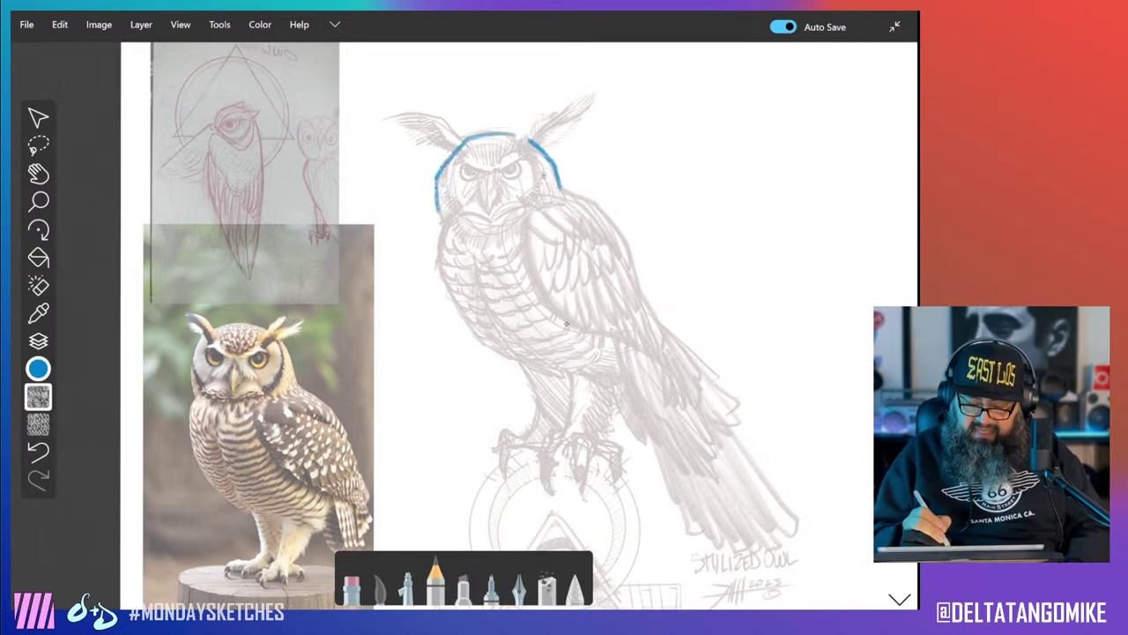
pyautogui.moveTo(539, 148)
pyautogui.mouseDown()
pyautogui.moveTo(552, 187)
pyautogui.moveTo(536, 206)
pyautogui.moveTo(506, 231)
pyautogui.moveTo(455, 213)
pyautogui.mouseUp()
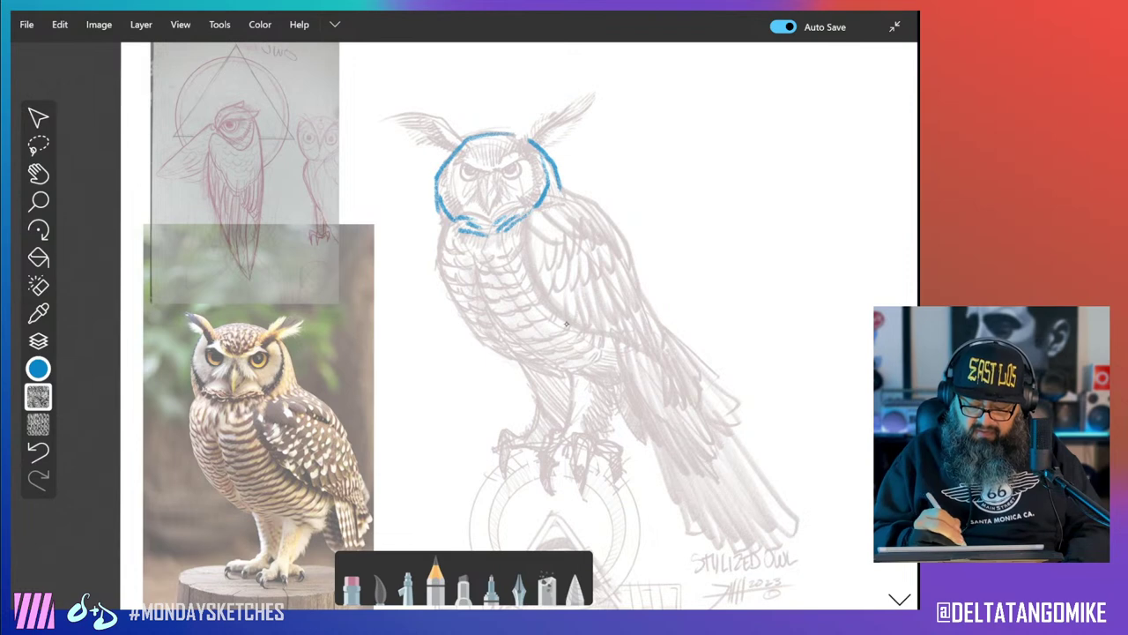
# Draw the outer chest contour, the inner breast line, the wing's front edge and the shoulder strokes on the faded owl sketch.
pyautogui.moveTo(439, 221)
pyautogui.mouseDown()
pyautogui.moveTo(457, 315)
pyautogui.moveTo(518, 360)
pyautogui.mouseUp()
pyautogui.moveTo(472, 249)
pyautogui.mouseDown()
pyautogui.moveTo(475, 291)
pyautogui.moveTo(549, 374)
pyautogui.mouseUp()
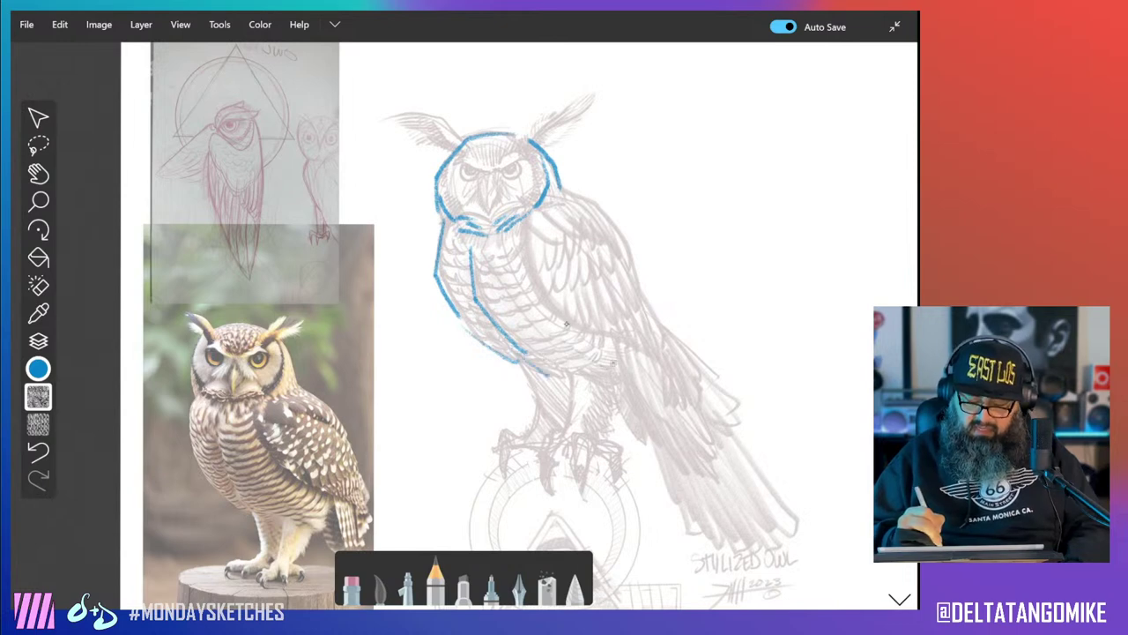
pyautogui.moveTo(620, 328)
pyautogui.mouseDown()
pyautogui.moveTo(564, 302)
pyautogui.moveTo(533, 248)
pyautogui.moveTo(538, 217)
pyautogui.moveTo(568, 203)
pyautogui.moveTo(589, 228)
pyautogui.moveTo(569, 216)
pyautogui.moveTo(555, 231)
pyautogui.mouseUp()
pyautogui.moveTo(562, 215); pyautogui.dragTo(548, 258)
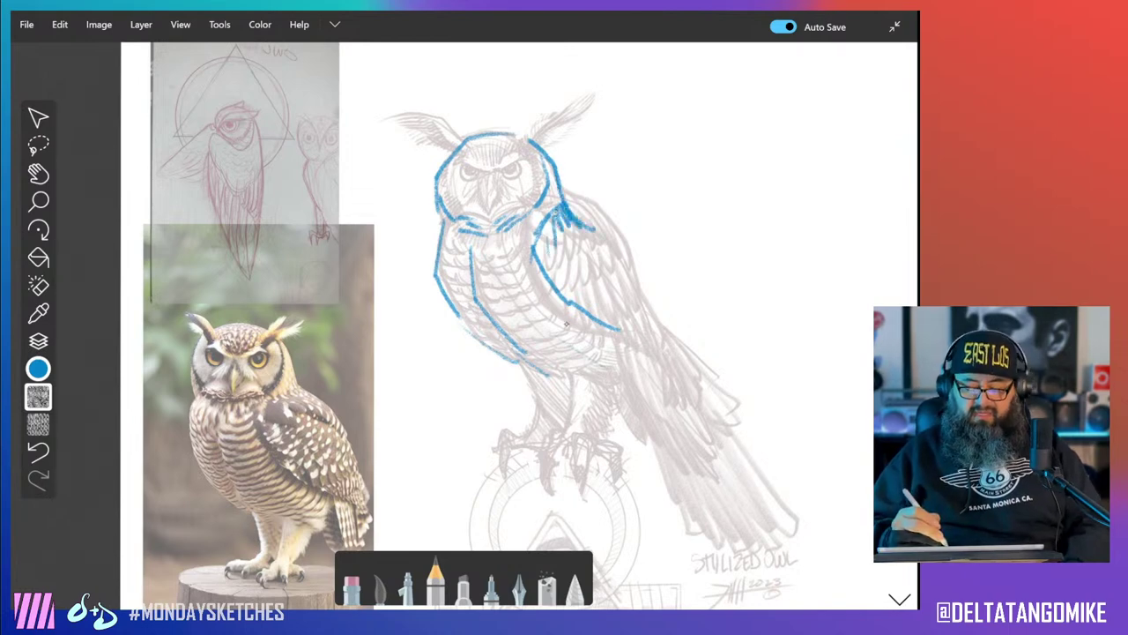
pyautogui.moveTo(291, 361)
pyautogui.mouseDown()
pyautogui.moveTo(212, 323)
pyautogui.moveTo(194, 409)
pyautogui.mouseUp()
pyautogui.moveTo(200, 358); pyautogui.dragTo(298, 393)
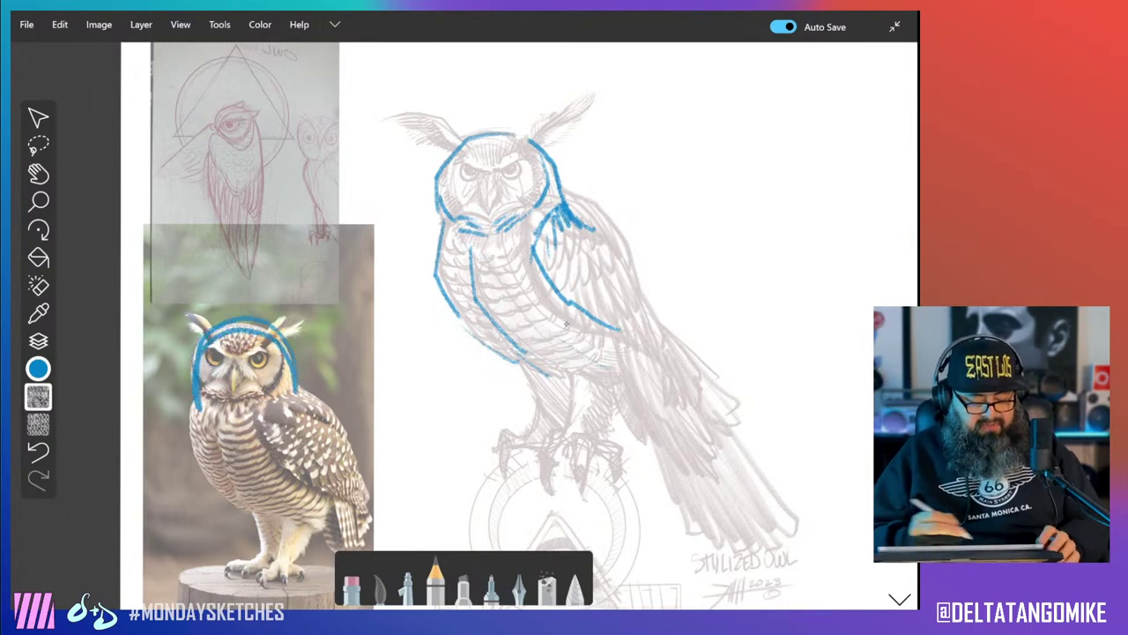
pyautogui.click(39, 452)
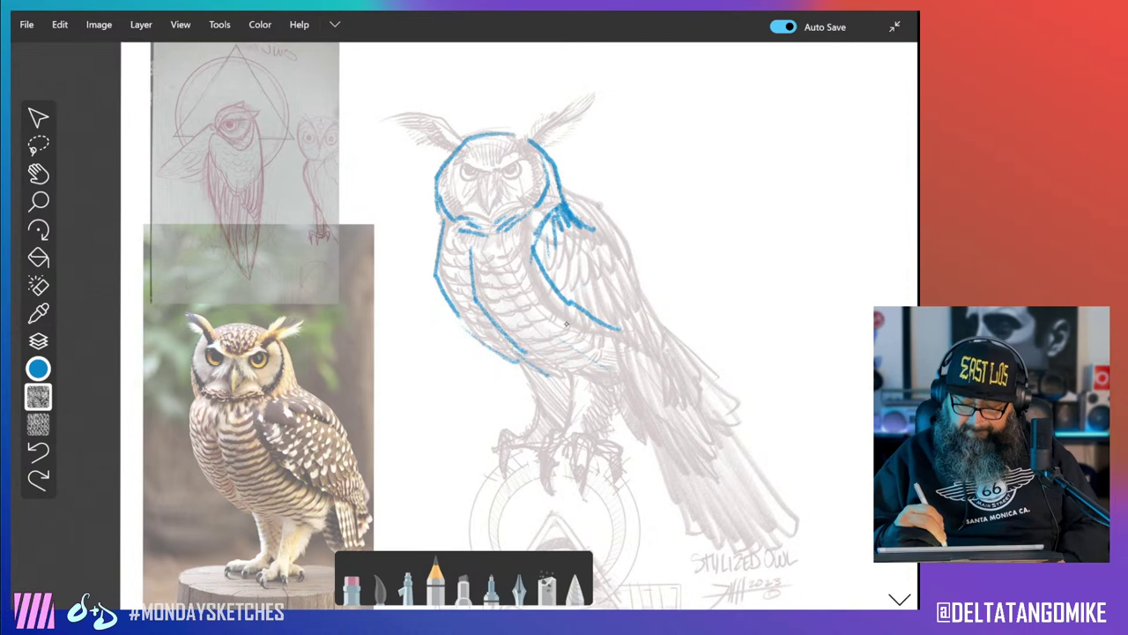
# Outline the shoulder patch, the upper back and the wing edges down to the wing tip on the faded owl sketch.
pyautogui.moveTo(569, 210)
pyautogui.mouseDown()
pyautogui.moveTo(648, 247)
pyautogui.moveTo(660, 281)
pyautogui.mouseUp()
pyautogui.moveTo(598, 243)
pyautogui.mouseDown()
pyautogui.moveTo(656, 287)
pyautogui.moveTo(555, 243)
pyautogui.moveTo(603, 219)
pyautogui.moveTo(606, 253)
pyautogui.mouseUp()
pyautogui.moveTo(546, 221)
pyautogui.mouseDown()
pyautogui.moveTo(539, 277)
pyautogui.moveTo(580, 270)
pyautogui.moveTo(581, 243)
pyautogui.moveTo(676, 313)
pyautogui.mouseUp()
pyautogui.scroll(-1, 567, 324)
pyautogui.moveTo(629, 236); pyautogui.dragTo(680, 316)
# Draw short jagged feathers at the wing tip of the faded owl sketch in blue.
pyautogui.moveTo(688, 304); pyautogui.dragTo(672, 349)
pyautogui.moveTo(652, 305)
pyautogui.mouseDown()
pyautogui.moveTo(662, 360)
pyautogui.moveTo(692, 363)
pyautogui.mouseUp()
pyautogui.moveTo(683, 323); pyautogui.dragTo(697, 345)
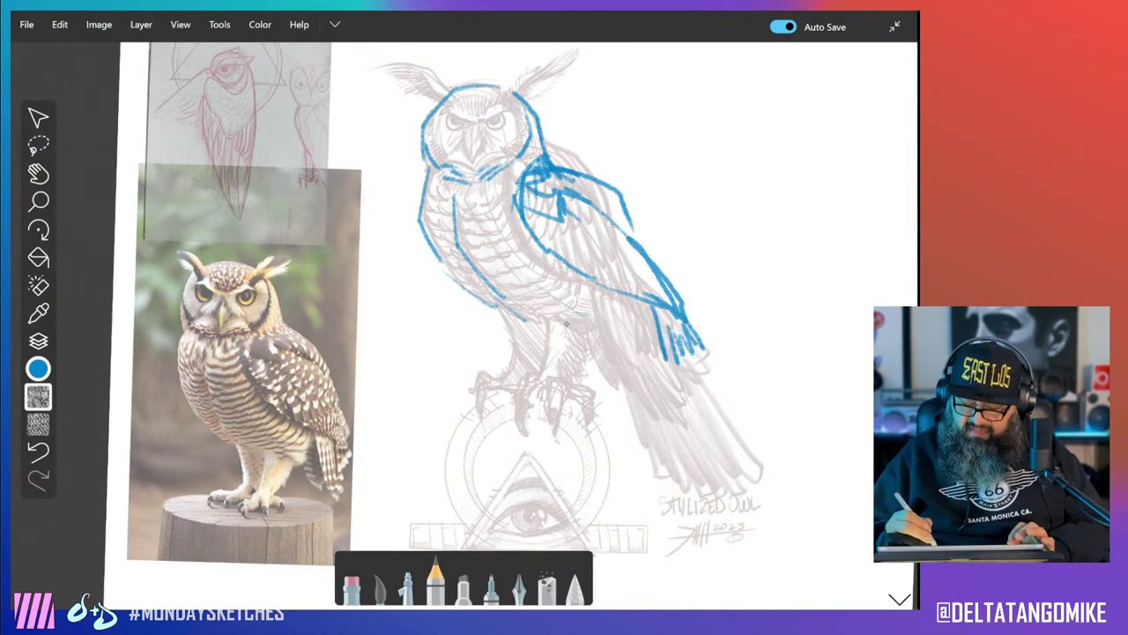